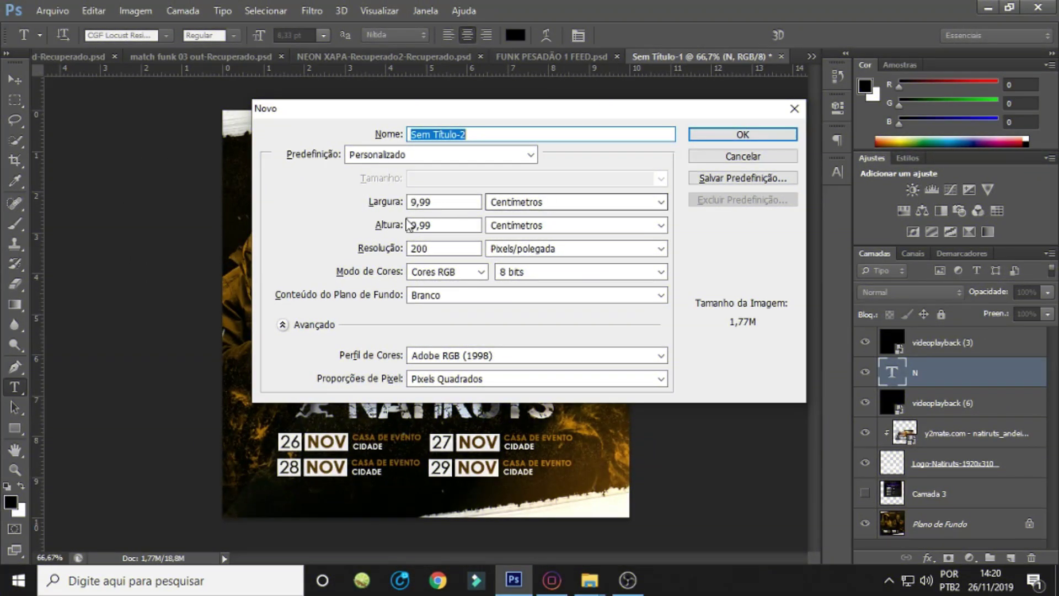
Create a blank 10 × 10 cm, 200 ppi document, then bring up the PSD NATIRUTS folder.
double_click(441, 202)
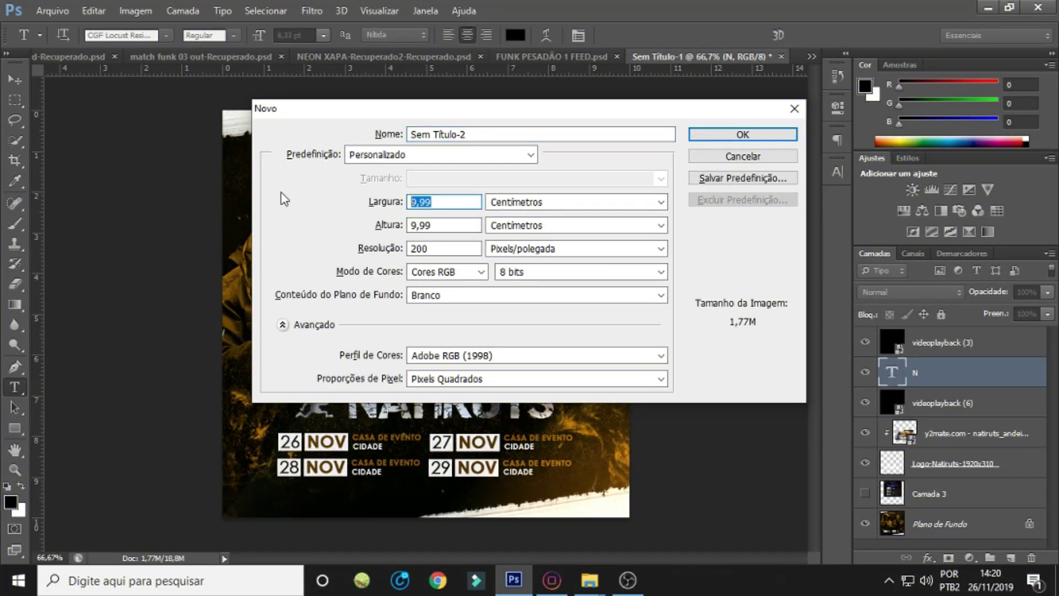
type("10")
key("Tab")
key("Tab")
type("10")
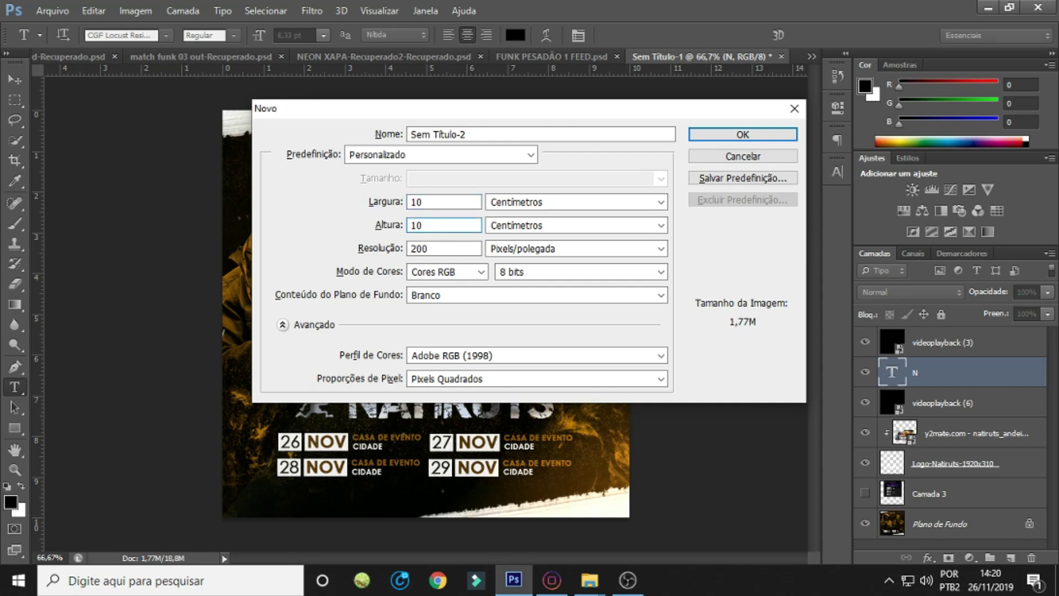
left_click(444, 249)
left_click_drag(444, 248, 388, 254)
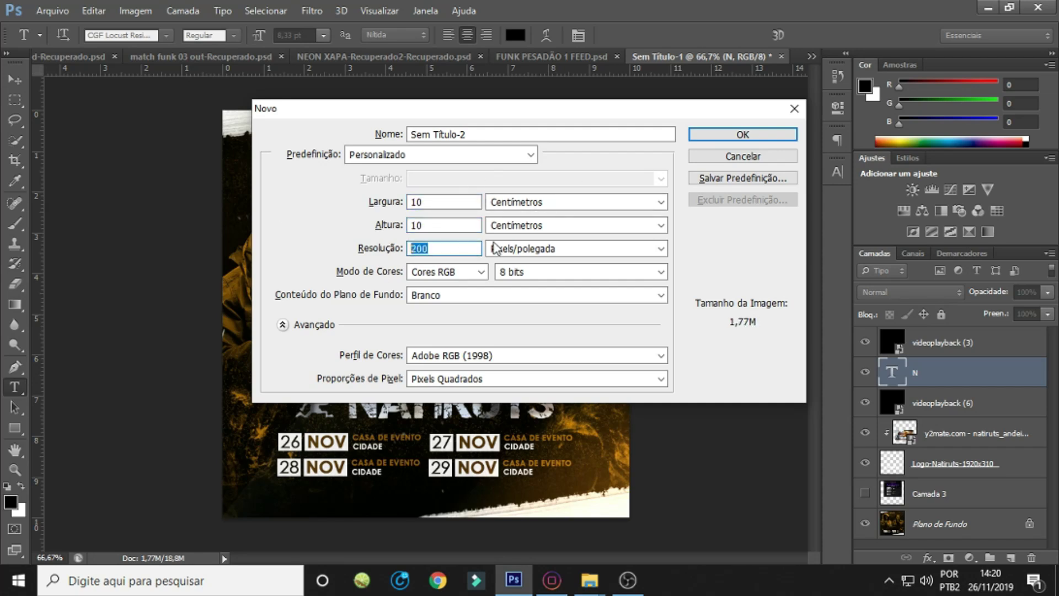
left_click(763, 134)
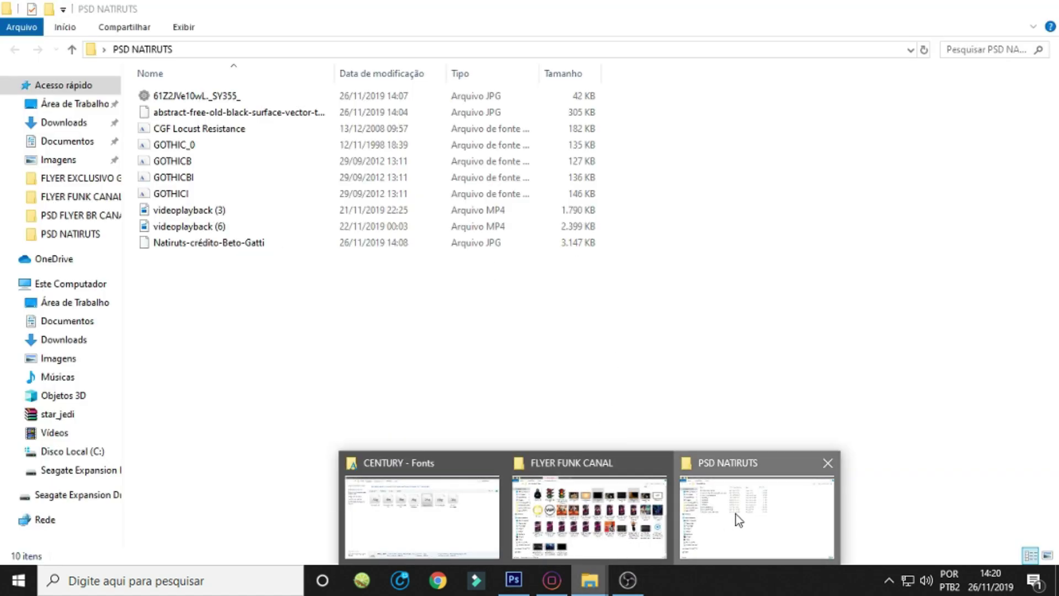
left_click(736, 514)
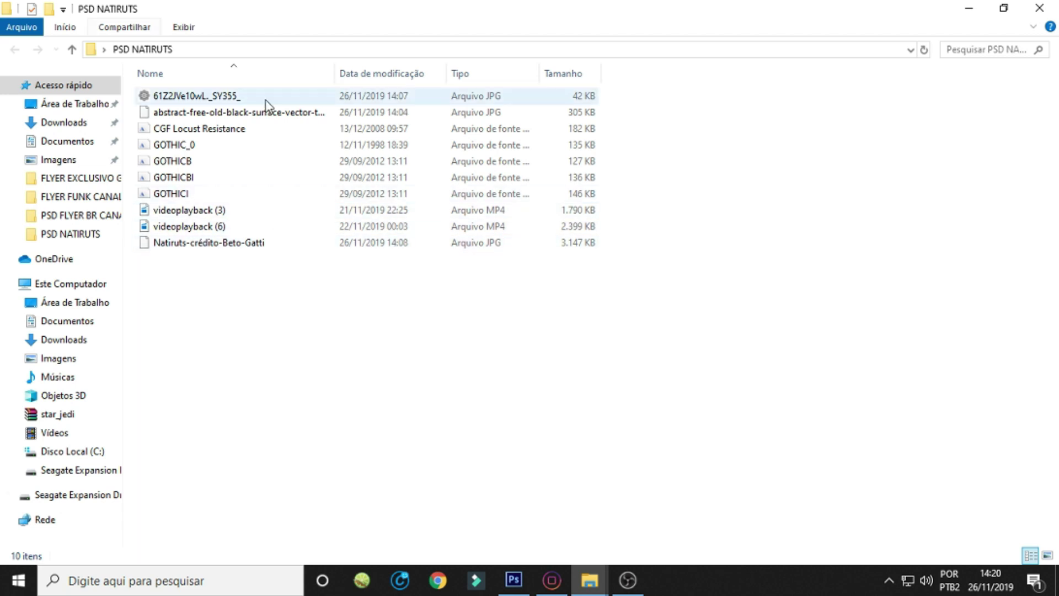
Show the folder as extra-large icons and drag the mandala, texture and band photo into Photoshop.
right_click(352, 296)
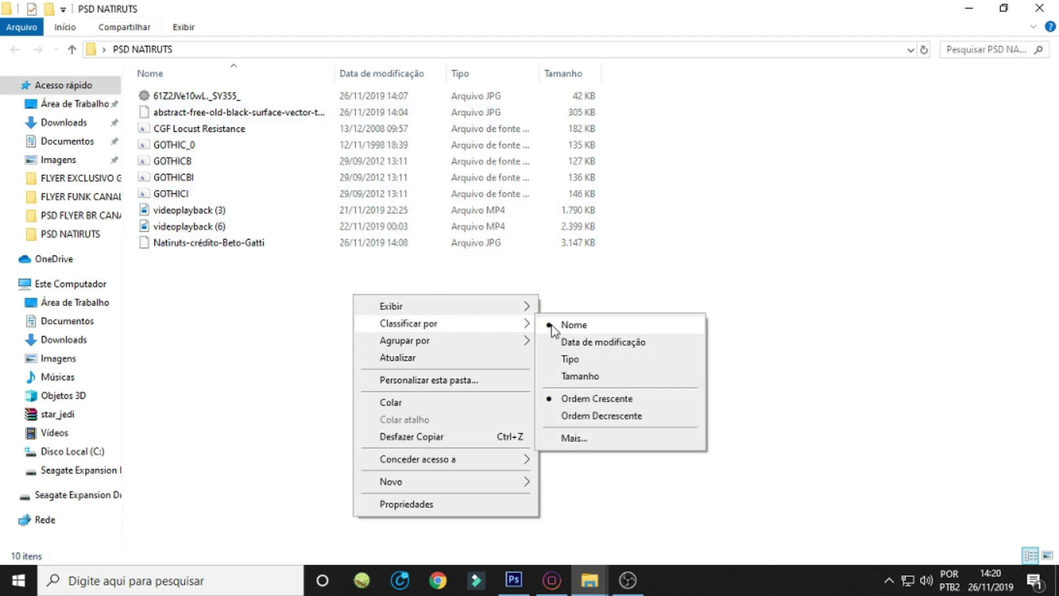
mouse_move(439, 306)
left_click(609, 326)
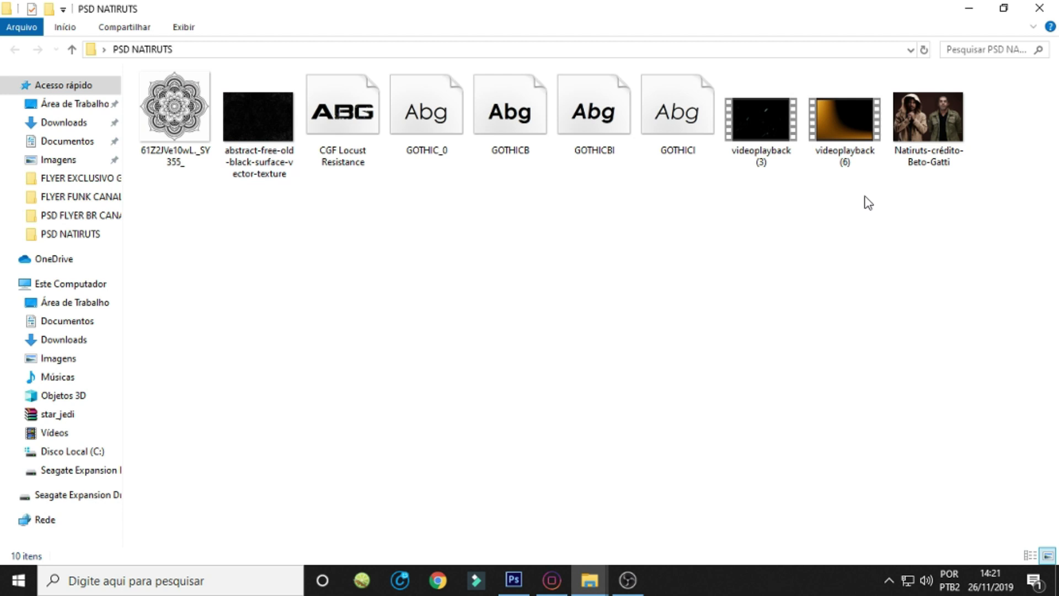
left_click(264, 114)
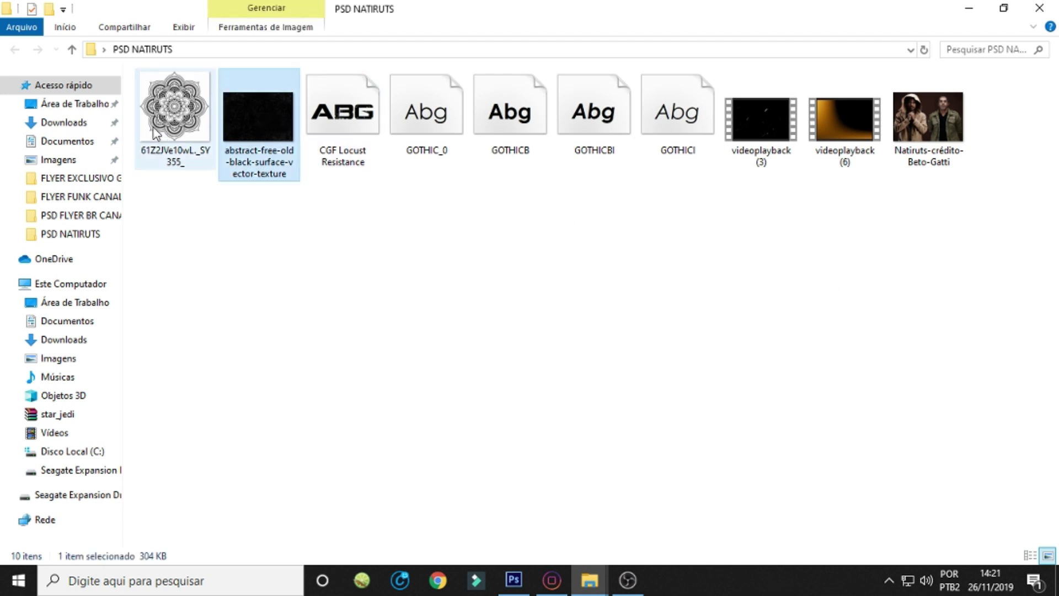
left_click(962, 113, "ctrl")
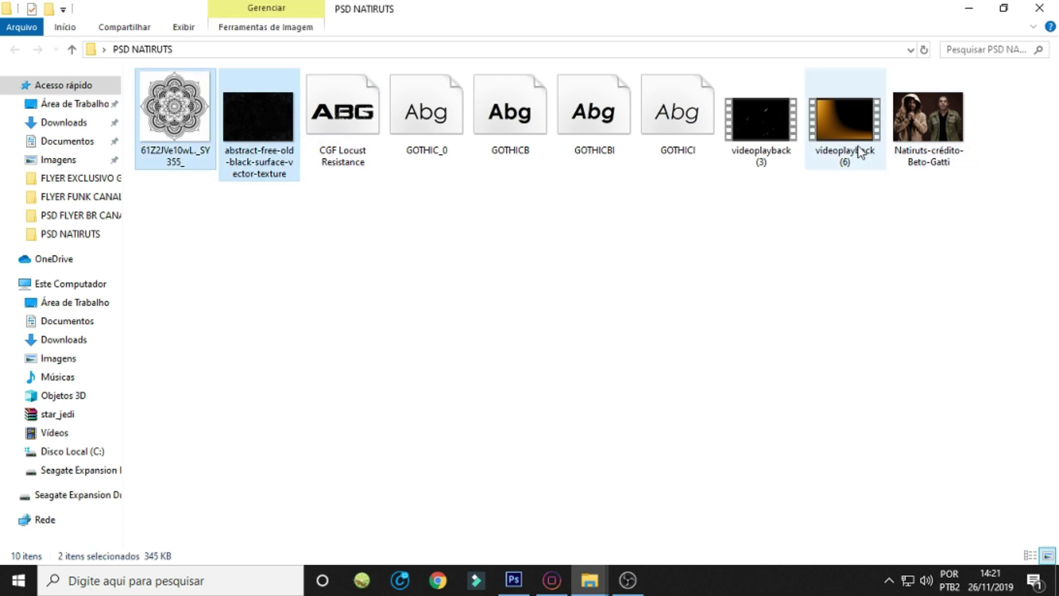
mouse_move(920, 116)
left_mouse_down()
mouse_move(517, 586)
mouse_move(448, 230)
left_mouse_up()
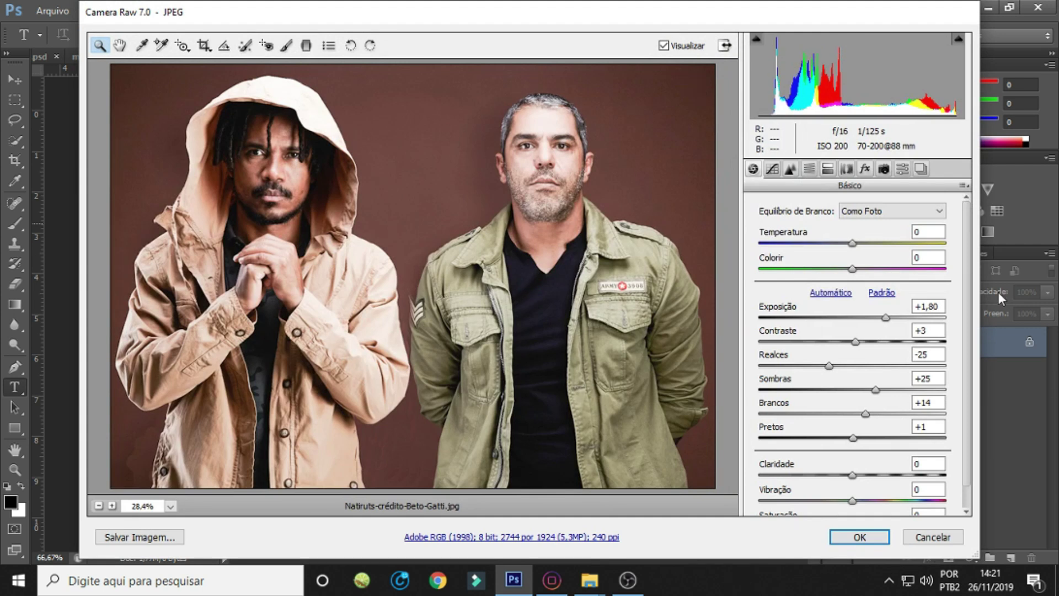
Place the band photo with lower exposure, higher contrast and added clarity.
mouse_move(885, 317)
left_mouse_down()
mouse_move(867, 318)
mouse_move(874, 341)
left_mouse_up()
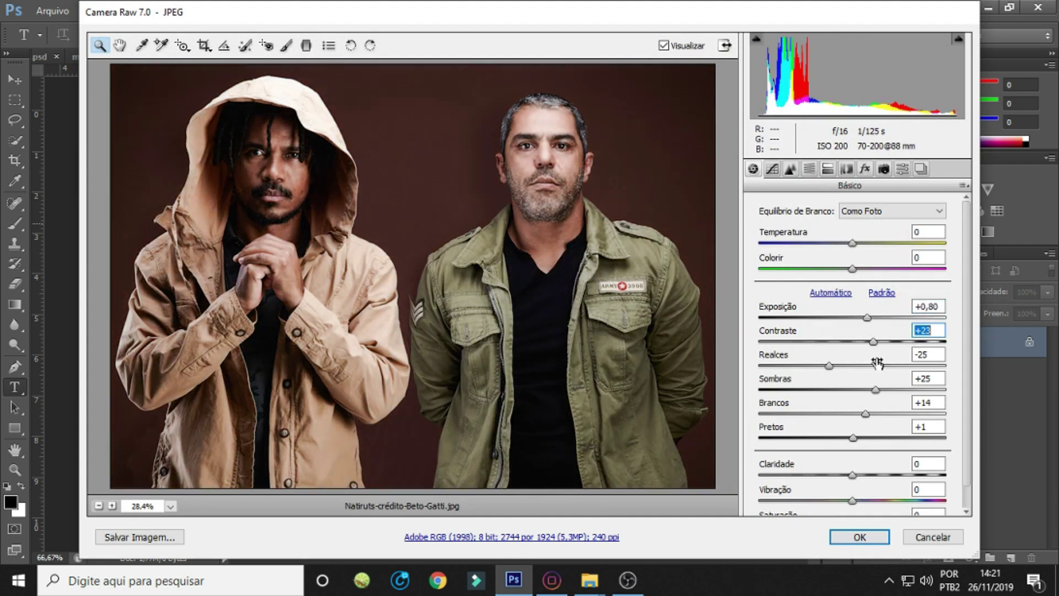
left_click_drag(852, 476, 878, 476)
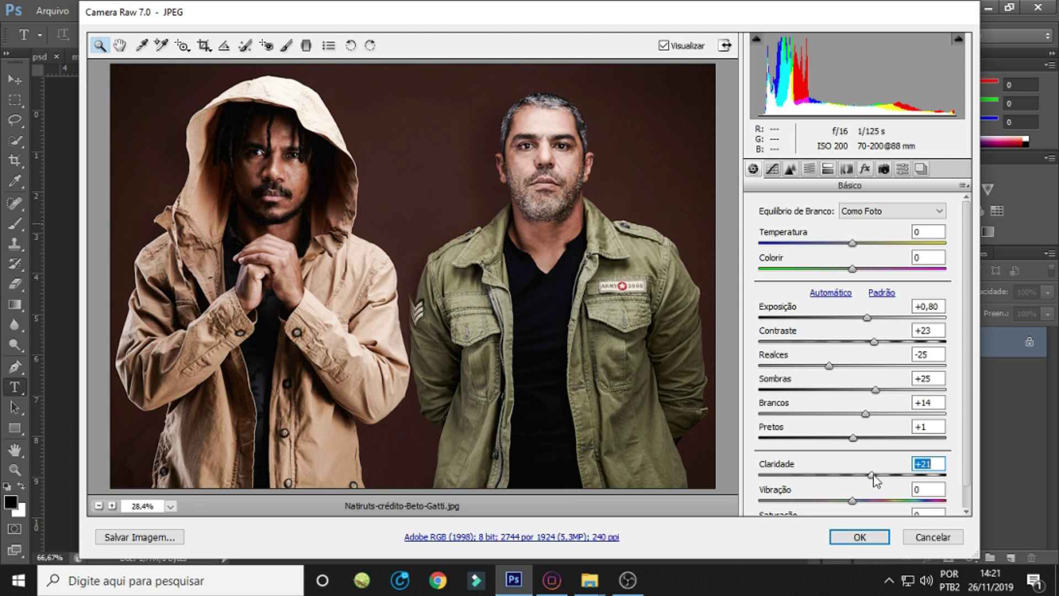
left_click(853, 541)
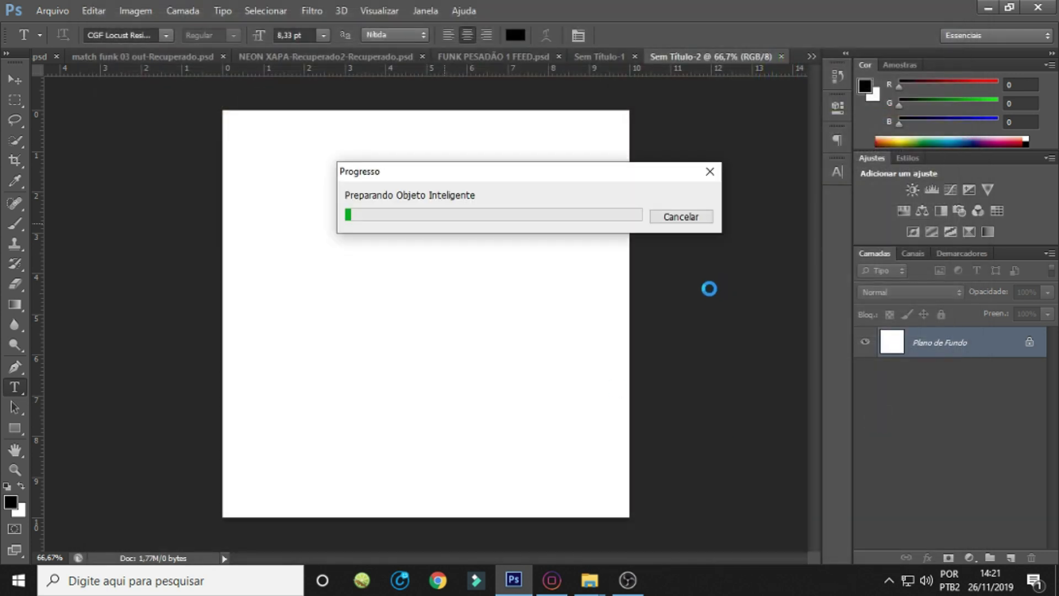
key("t")
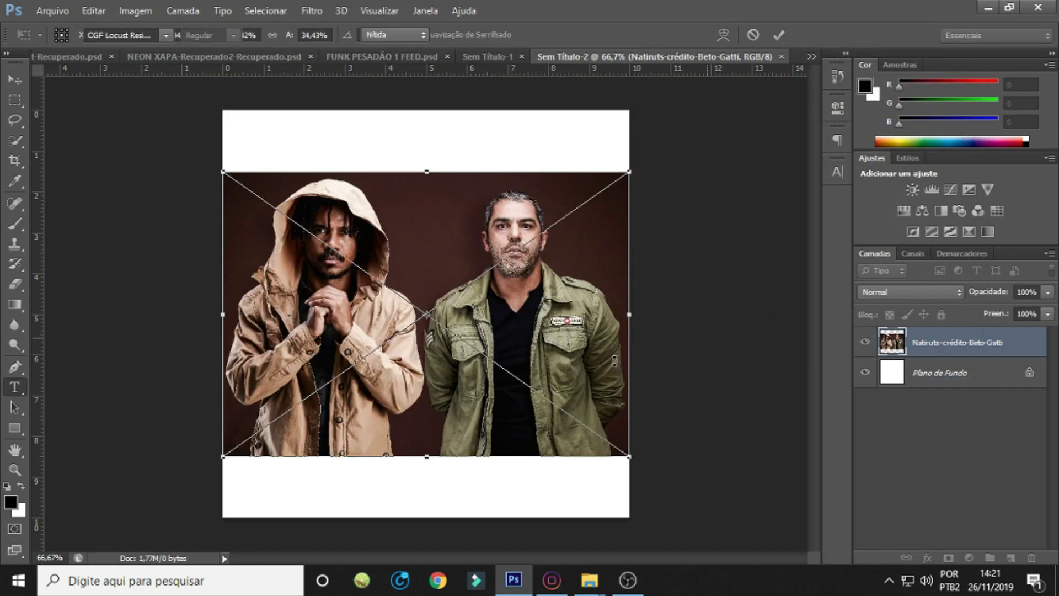
key("Return")
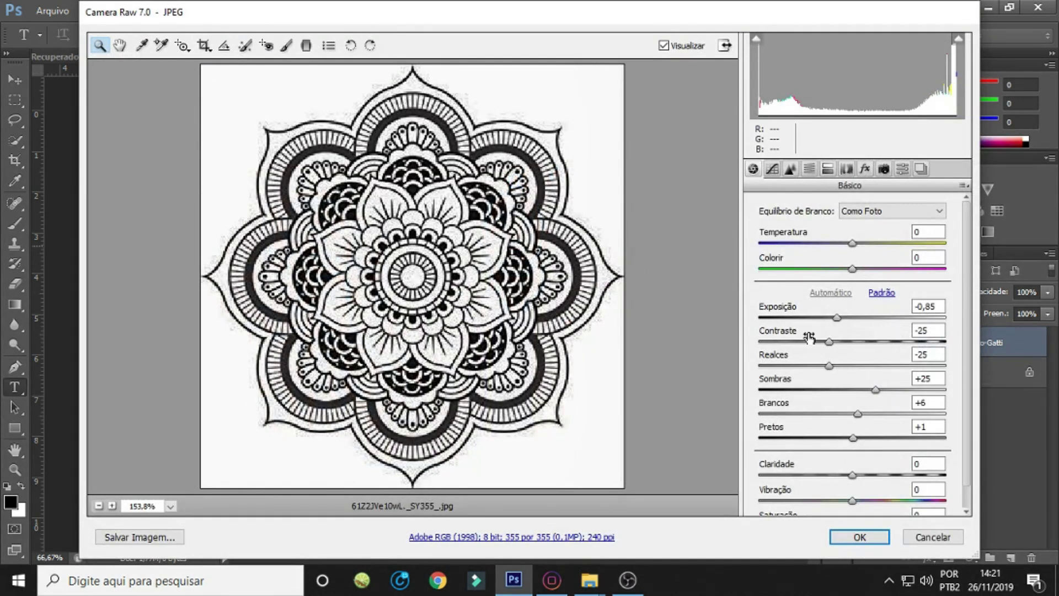
Place the mandala, then the black texture with darkened exposure.
left_click(860, 537)
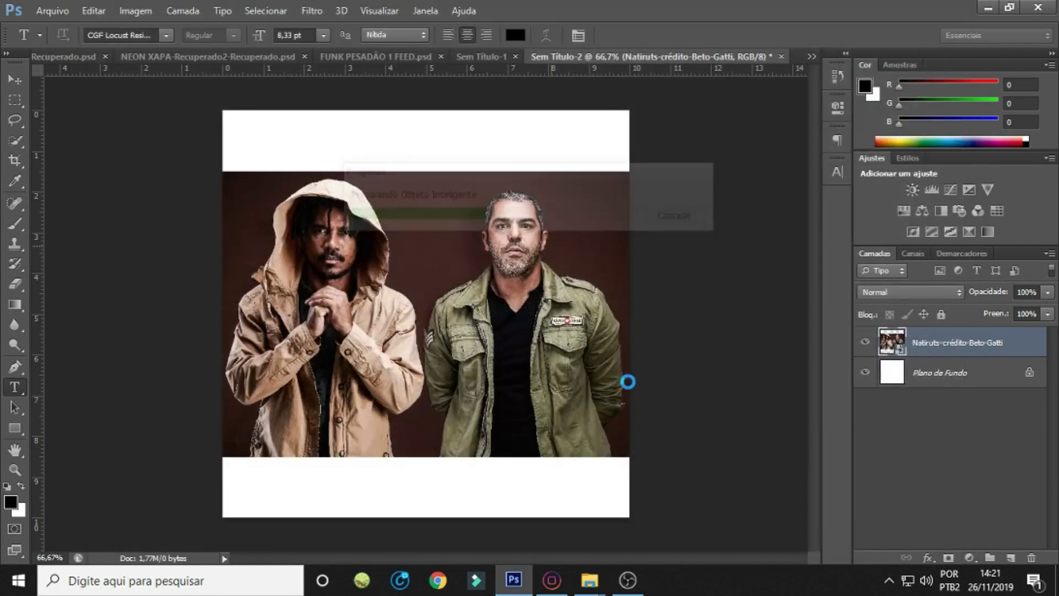
key("Return")
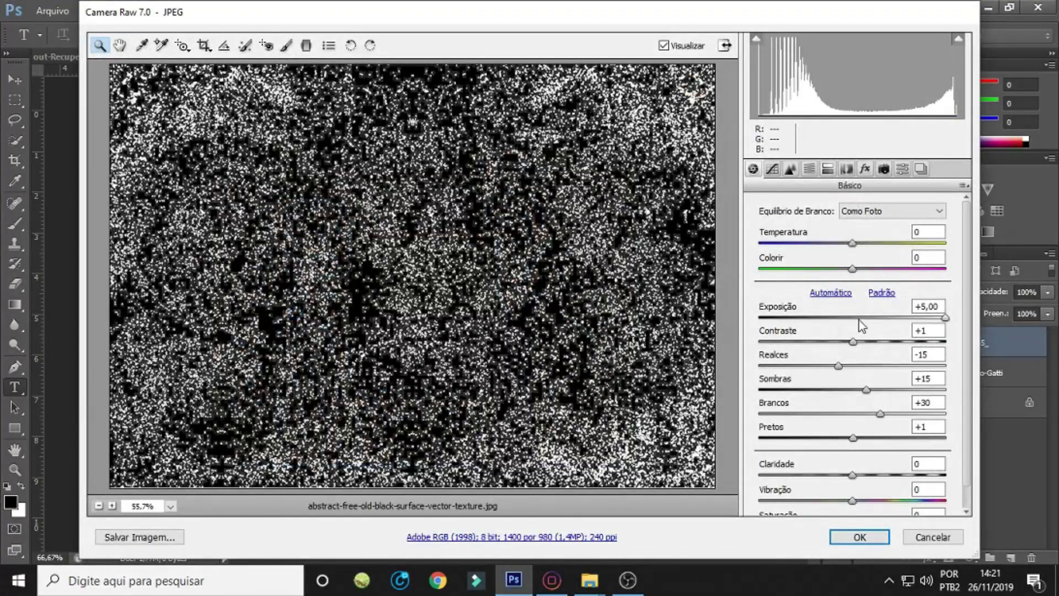
left_click_drag(858, 320, 828, 321)
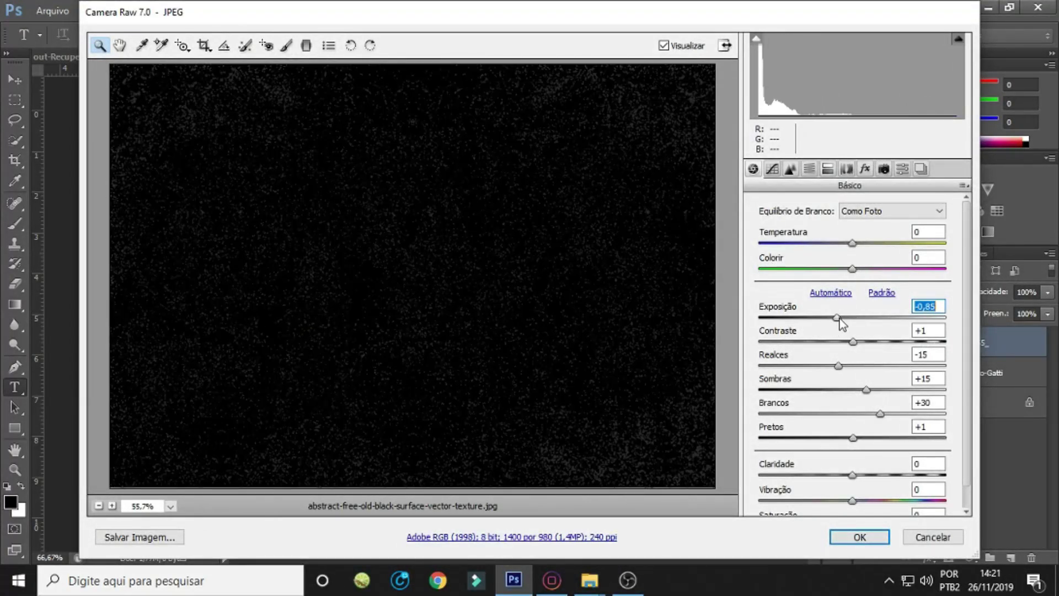
left_click(859, 537)
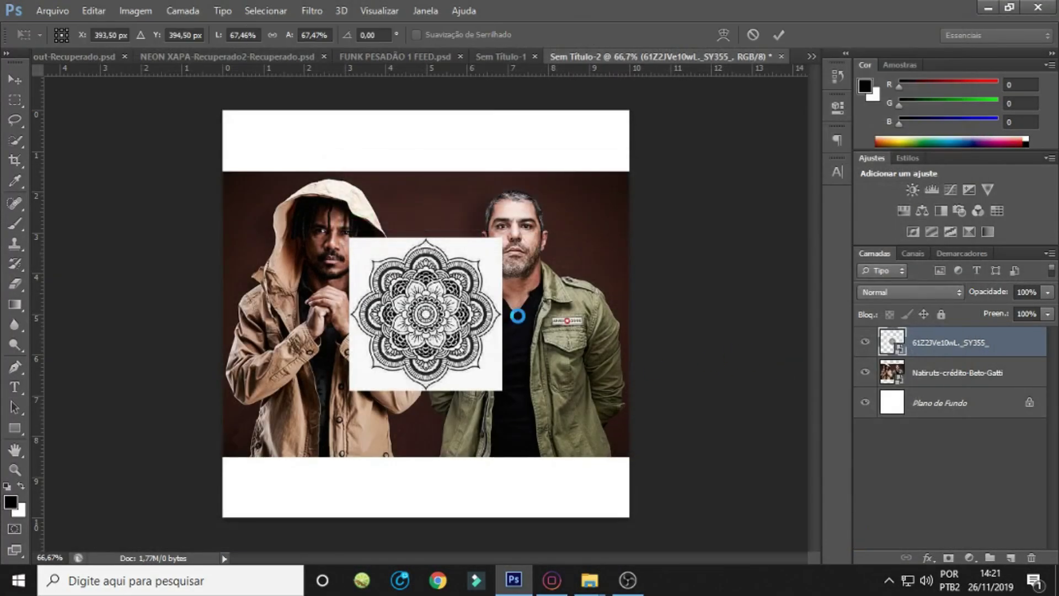
key("Return")
key("t")
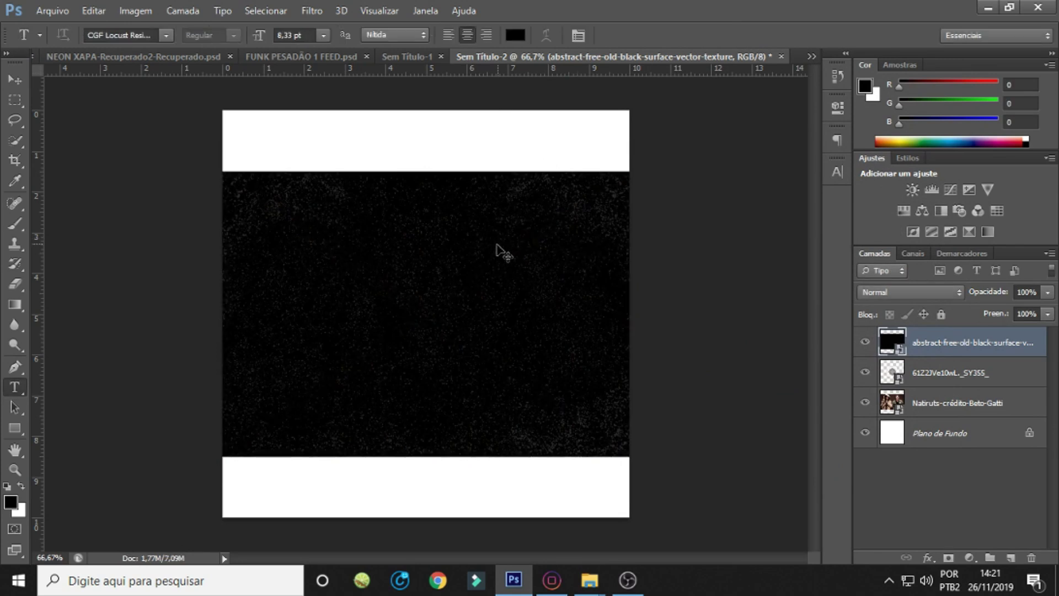
Move the black texture to the canvas top and enlarge it over the photo.
left_click_drag(497, 246, 491, 185)
key("ctrl+t")
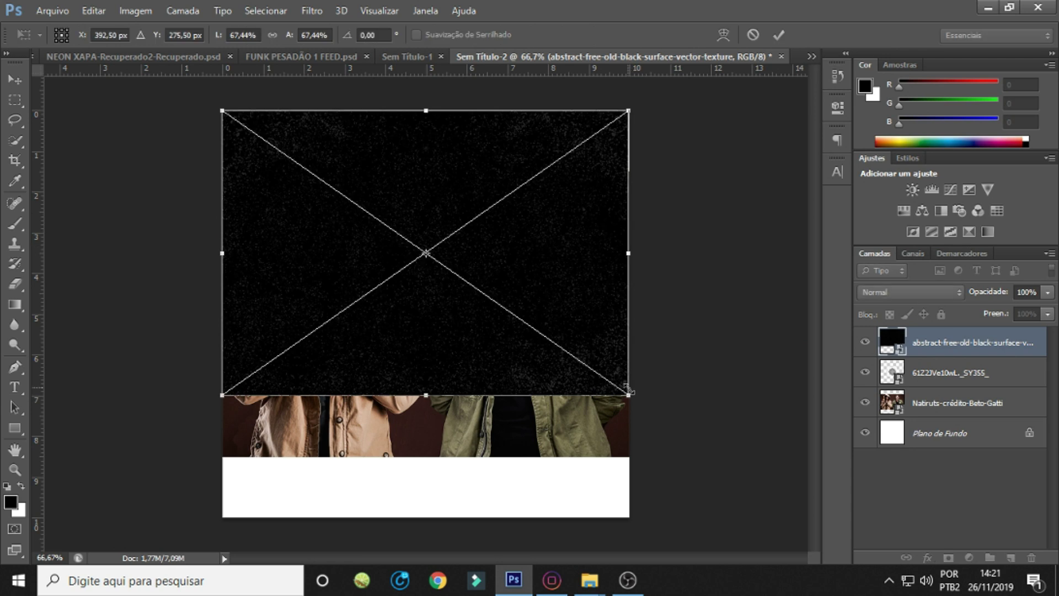
left_click_drag(628, 391, 645, 402)
left_click_drag(583, 293, 572, 293)
key("Return")
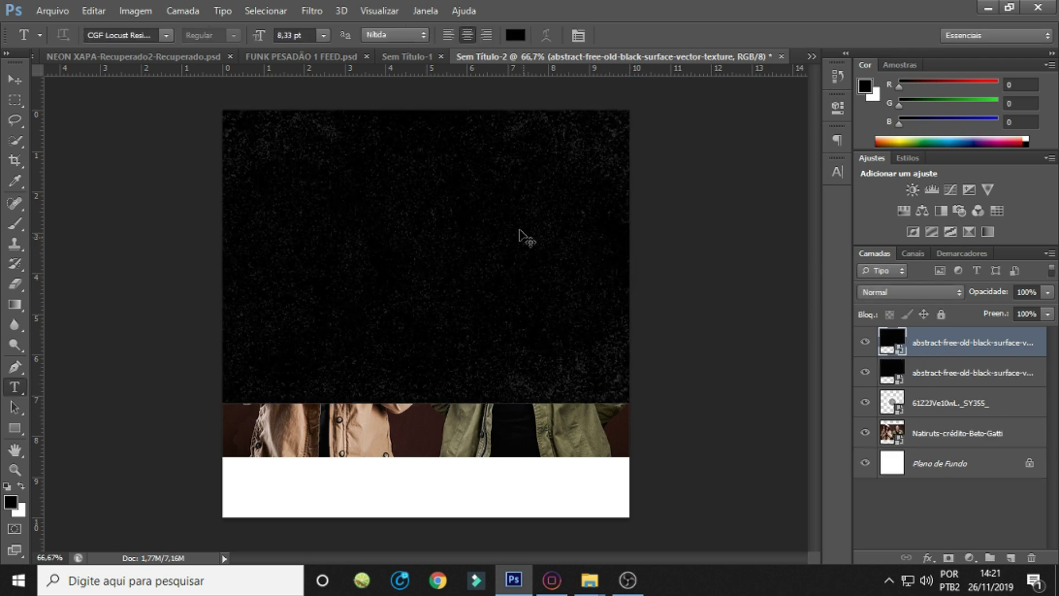
Duplicate the texture downward and add a layer mask to the copy.
left_click_drag(517, 195, 518, 328)
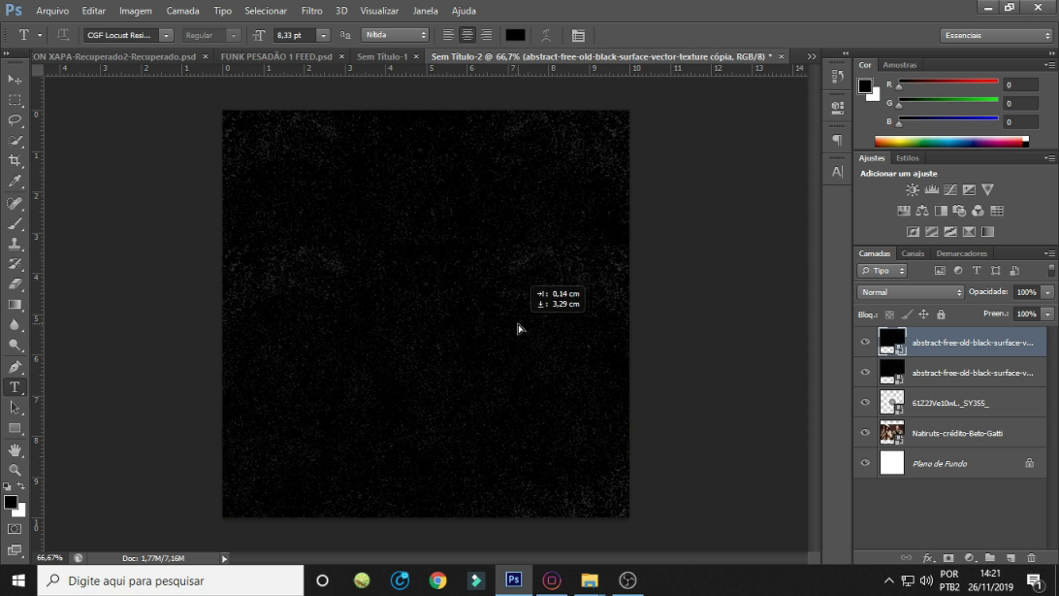
left_click(863, 342)
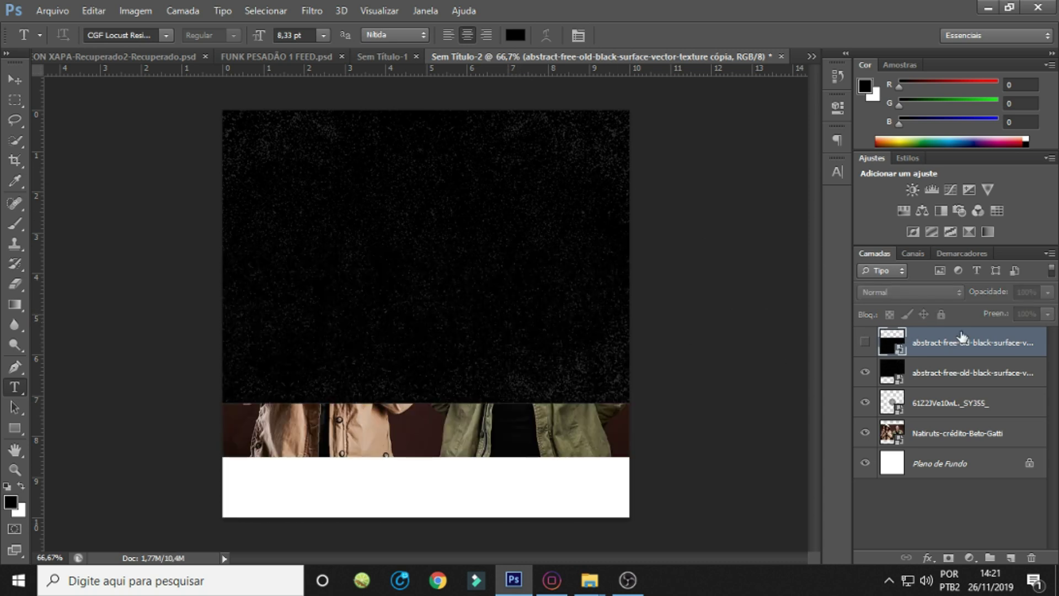
left_click(864, 344)
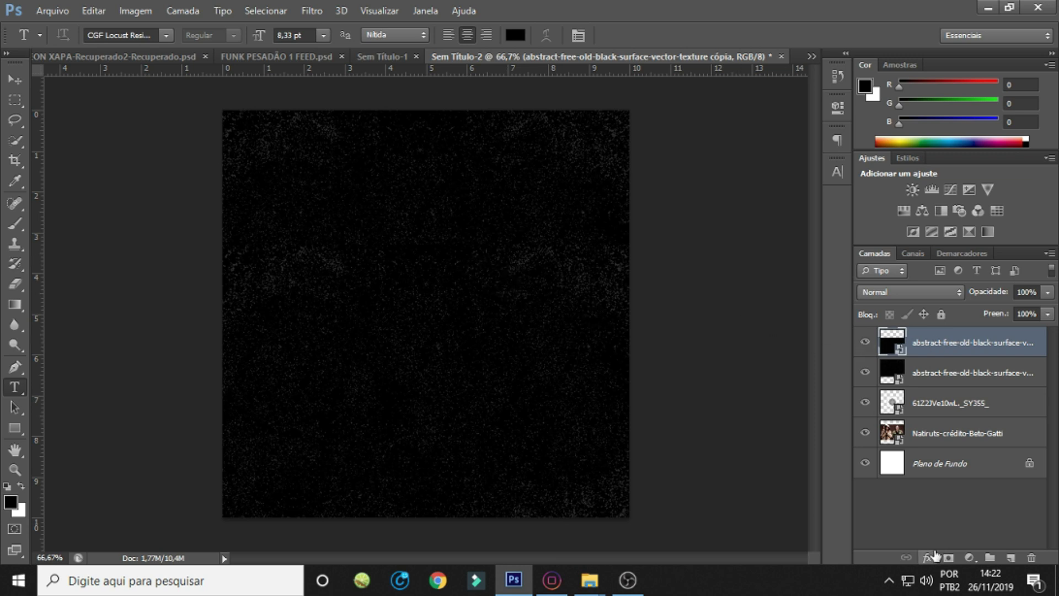
left_click(948, 557)
key("g")
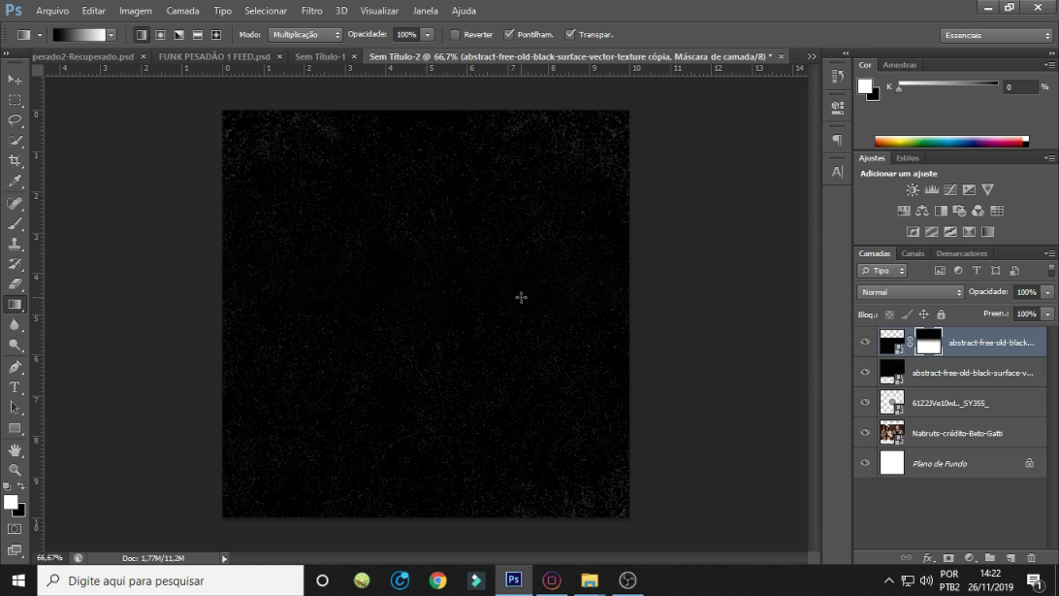
Select the texture copy's mask and keep the Gradient tool active.
left_click(952, 375, "shift")
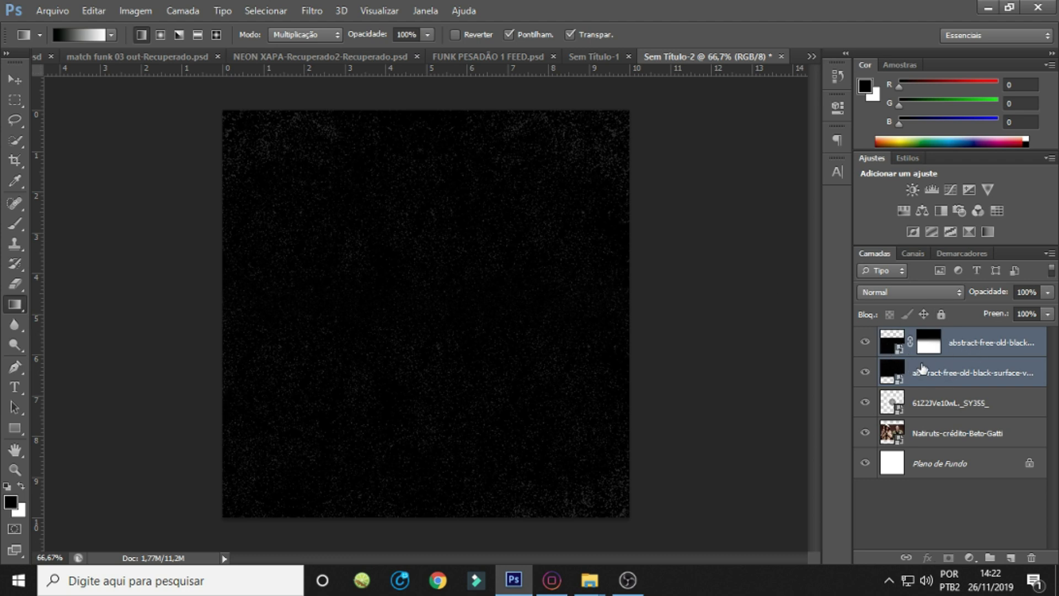
left_click(865, 343)
left_click(928, 342)
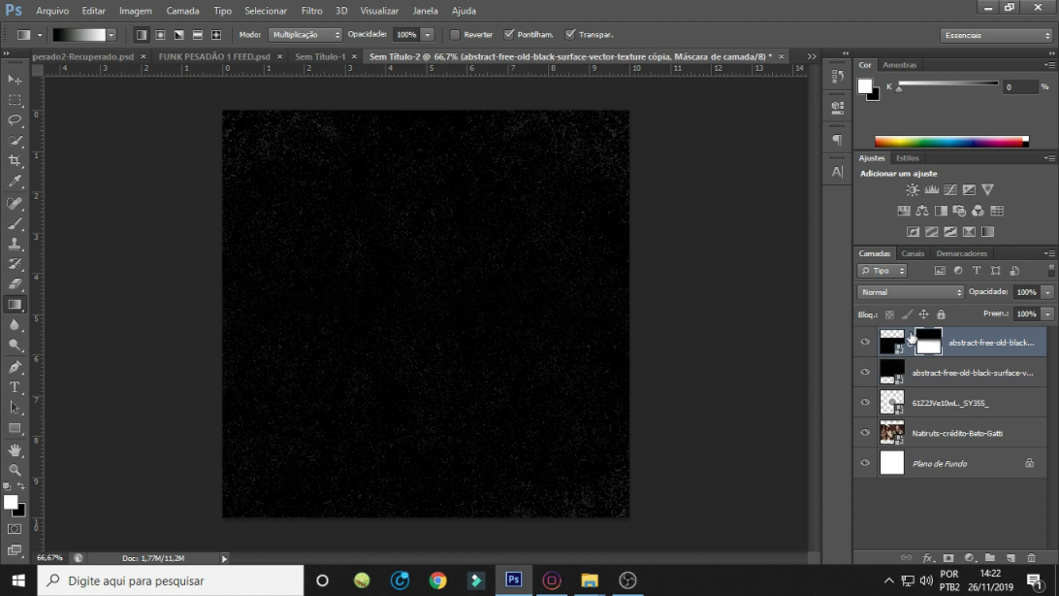
right_click(17, 305)
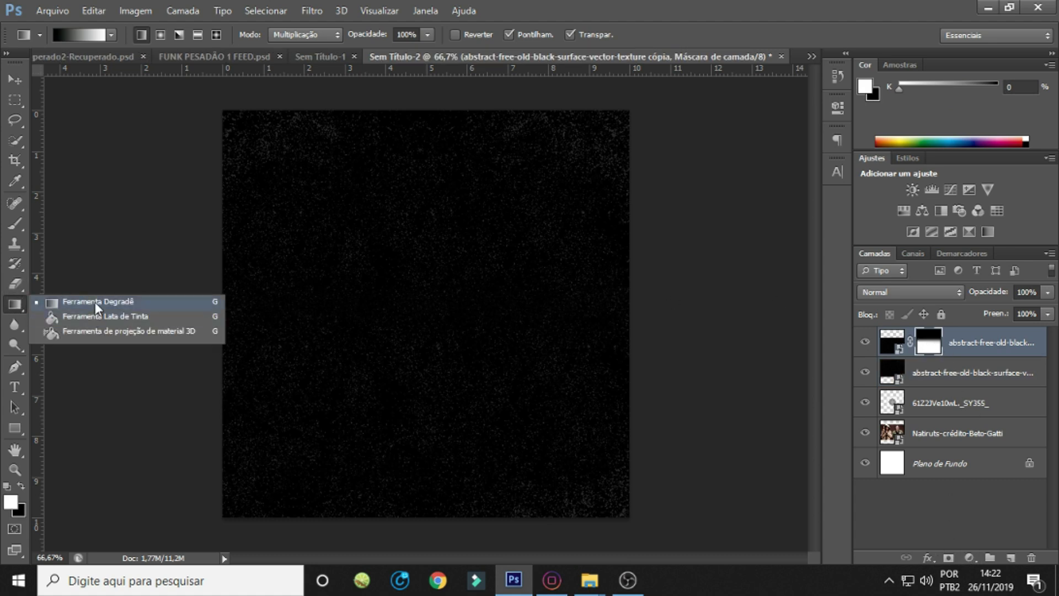
left_click(95, 302)
Check the black-to-white gradient and its Multiplicação blend mode.
left_click(81, 35)
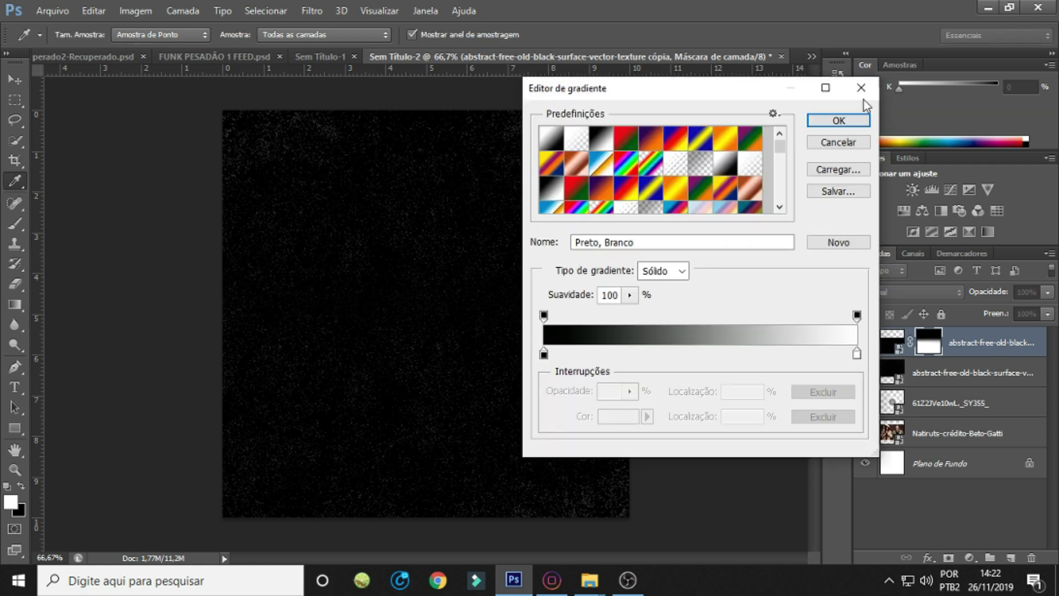
left_click(837, 119)
left_click(283, 35)
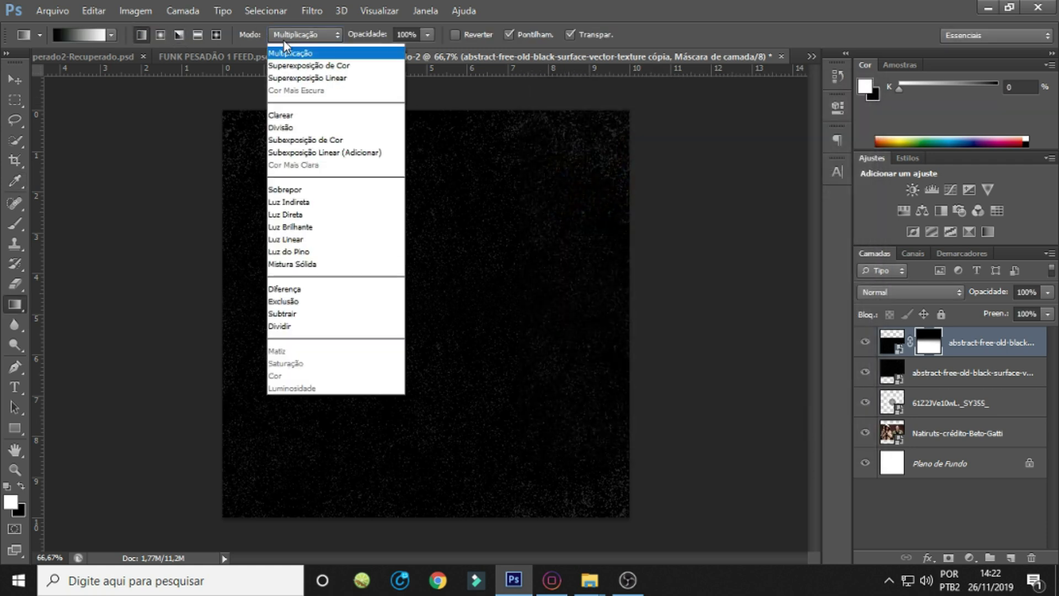
left_click(309, 111)
left_click(885, 344)
left_click(936, 345)
Replace the copy's mask with a fresh gradient mask and move the Natiruts photo to the top.
right_click(928, 355)
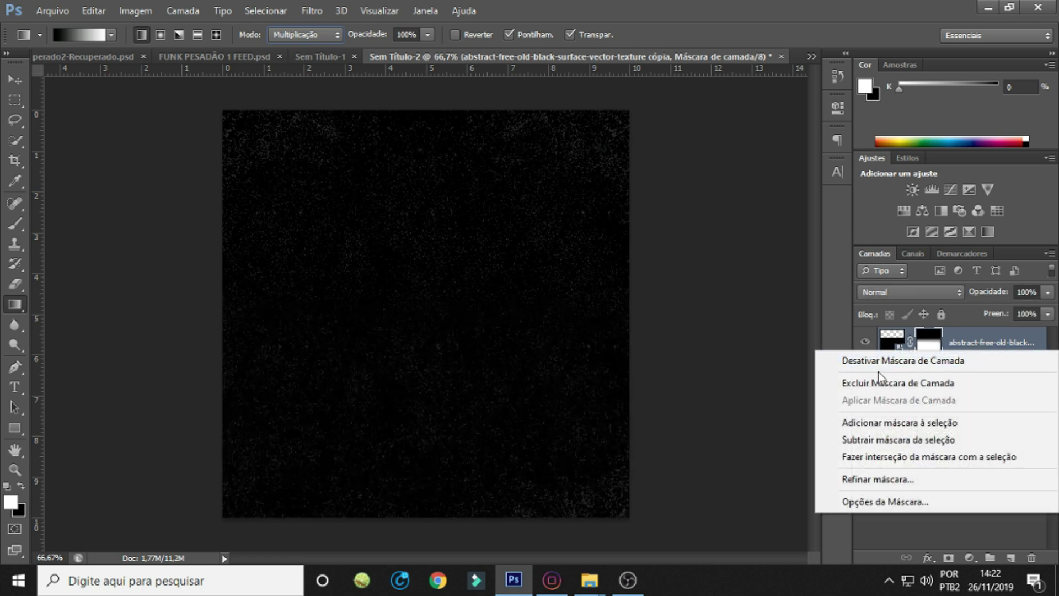
left_click(882, 382)
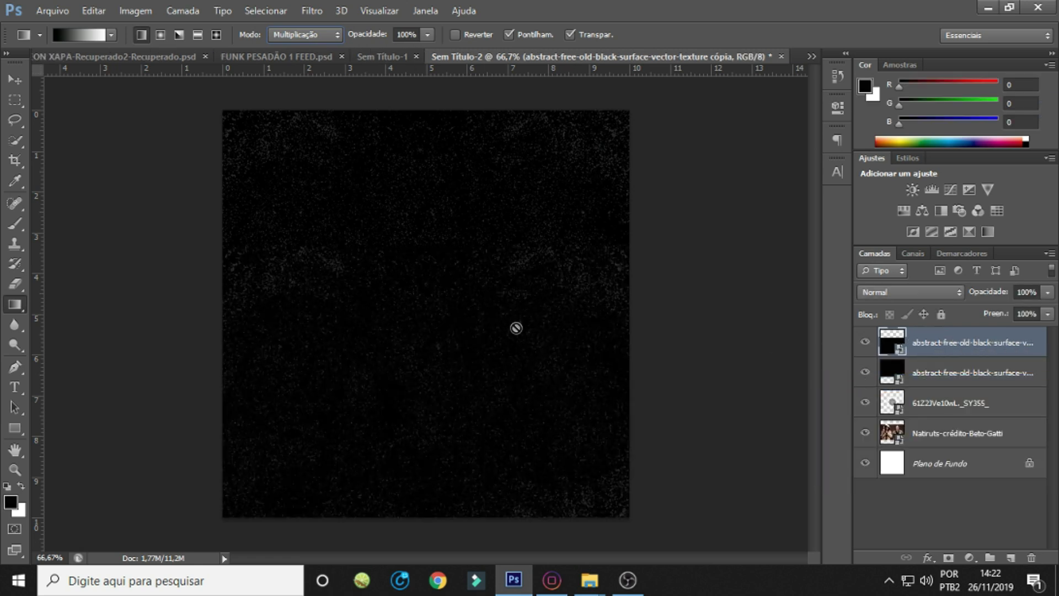
left_click(948, 558)
left_click_drag(443, 305, 431, 227)
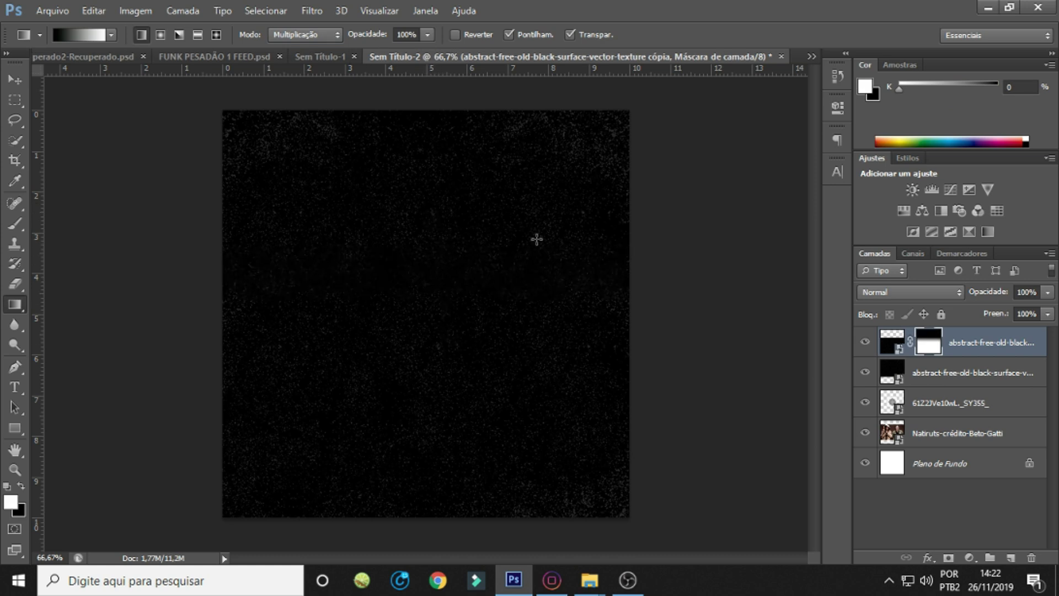
left_click_drag(960, 437, 947, 337)
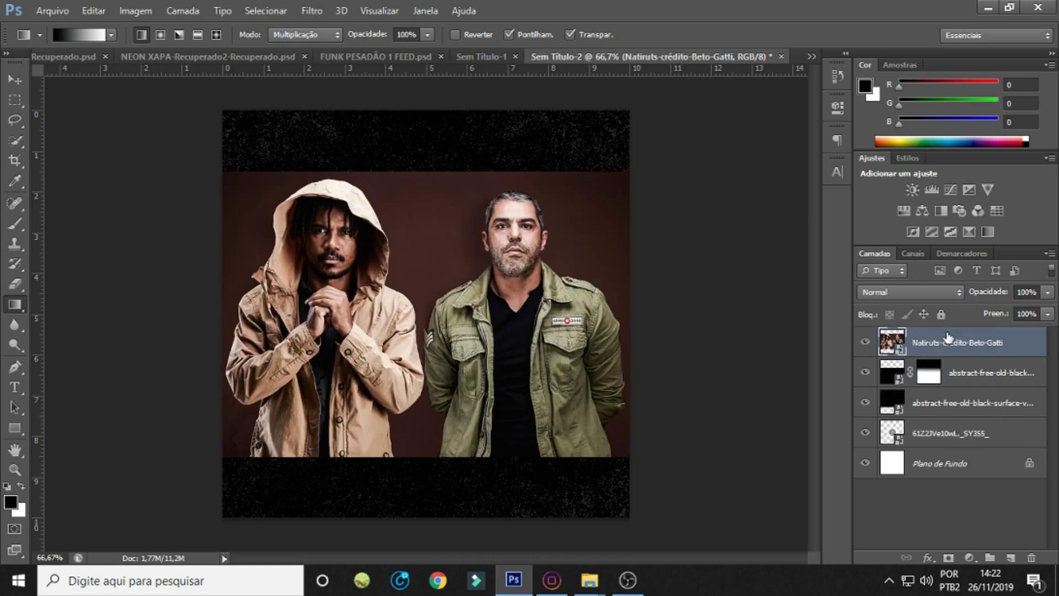
Move the band photo higher and add a layer mask to it.
left_click_drag(468, 287, 476, 266)
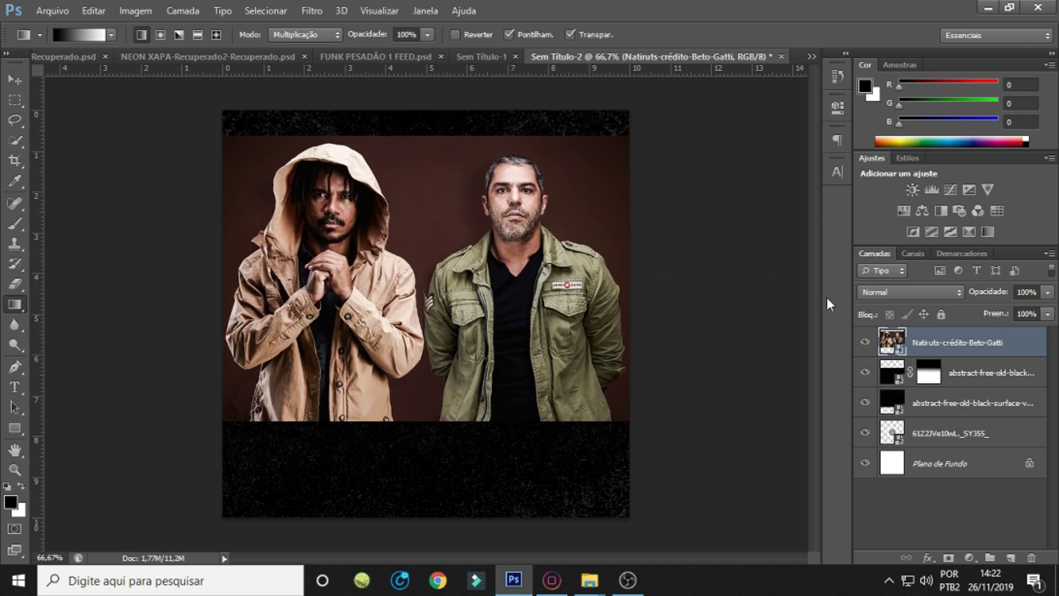
left_click(969, 367)
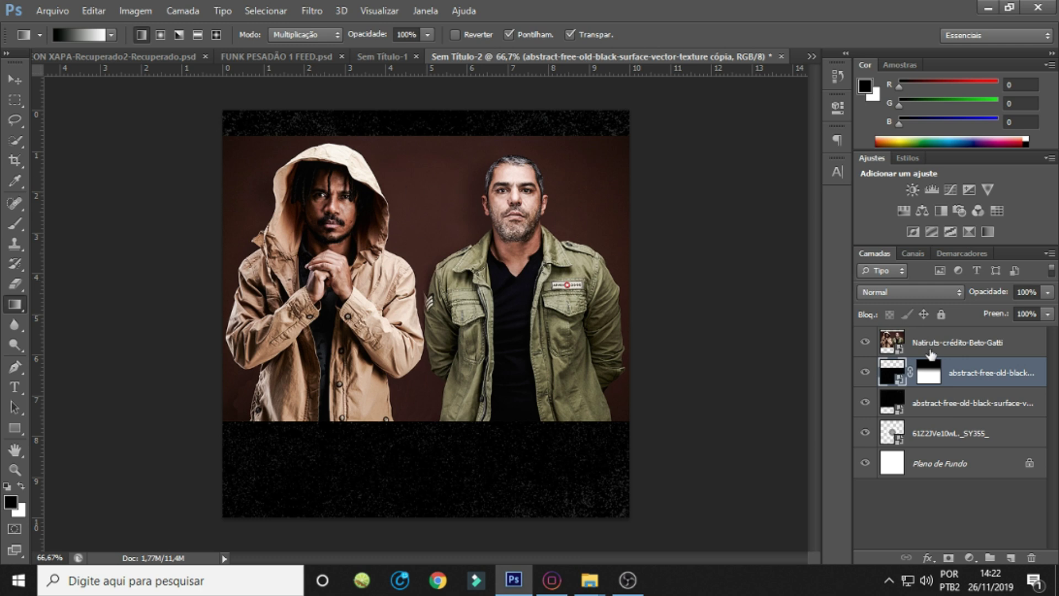
left_click(955, 344)
left_click(949, 557)
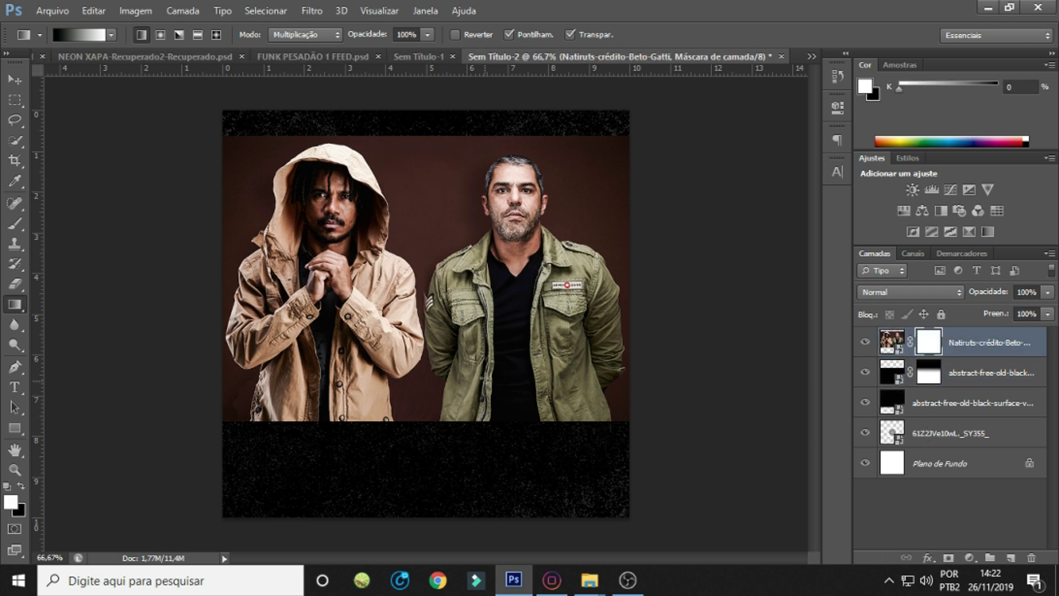
Draw gradients on the photo's mask fading its bottom and top edge into the texture.
left_click_drag(395, 394, 386, 443)
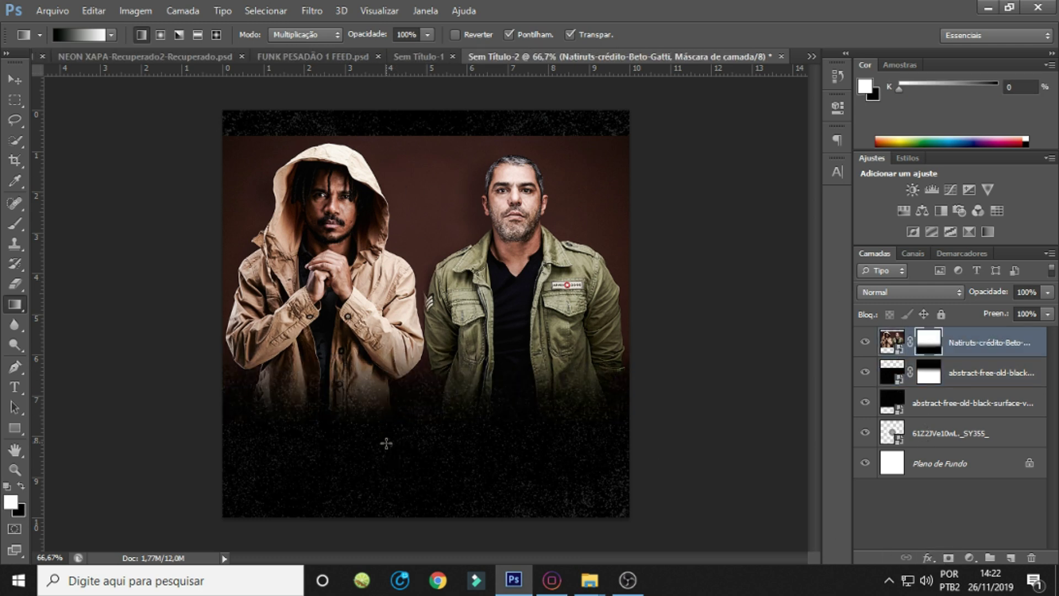
left_click_drag(399, 353, 399, 411)
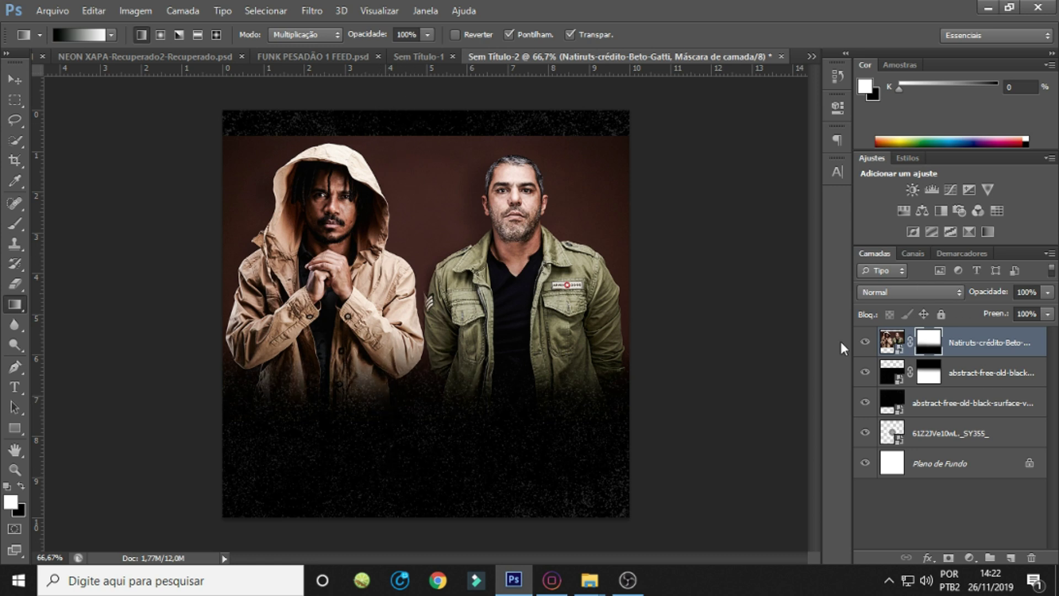
left_click_drag(406, 113, 406, 150)
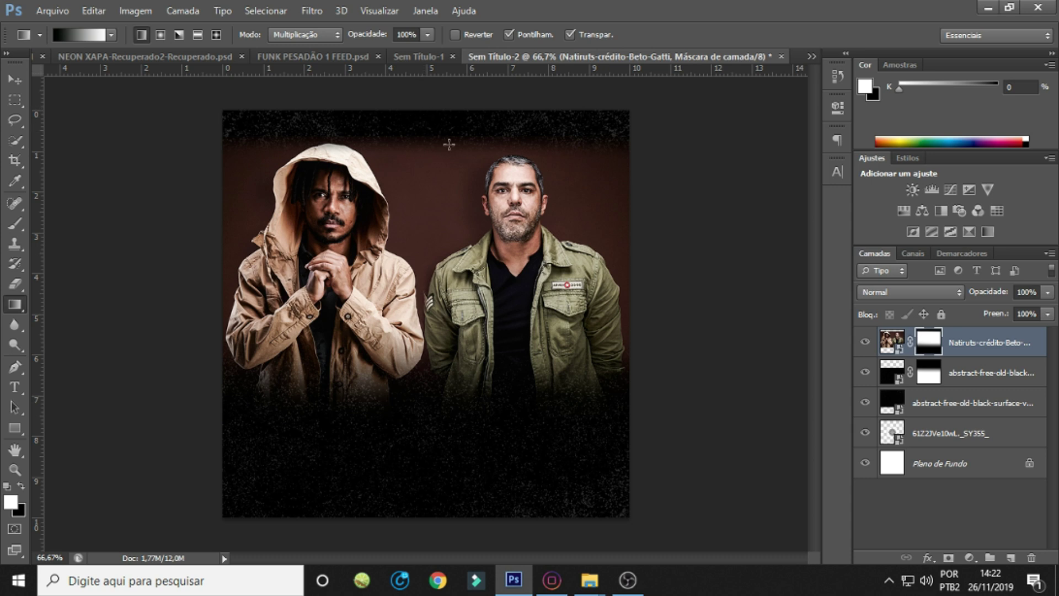
key("ctrl+2")
key("x")
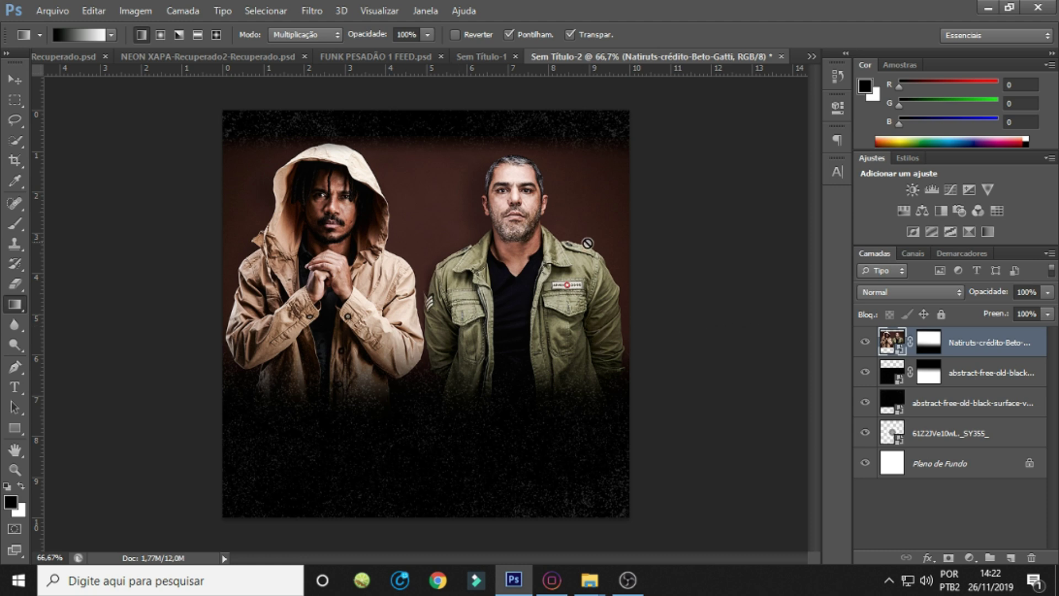
Move the Natiruts photo below the texture and select the 61Z2JVe10wL layer.
left_click_drag(974, 345, 970, 415)
left_click(946, 372)
left_click(976, 347)
left_click(962, 373)
Add a Cor sólida fill layer in very dark brown (1f1717).
left_click(961, 433)
left_click(969, 557)
left_click(967, 219)
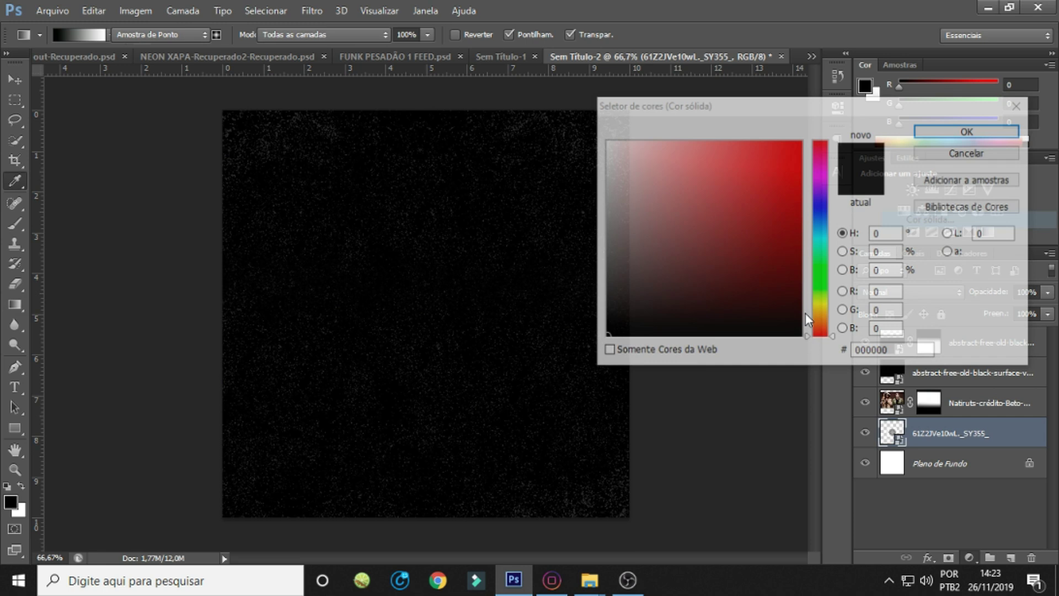
left_click(655, 314)
left_click(944, 132)
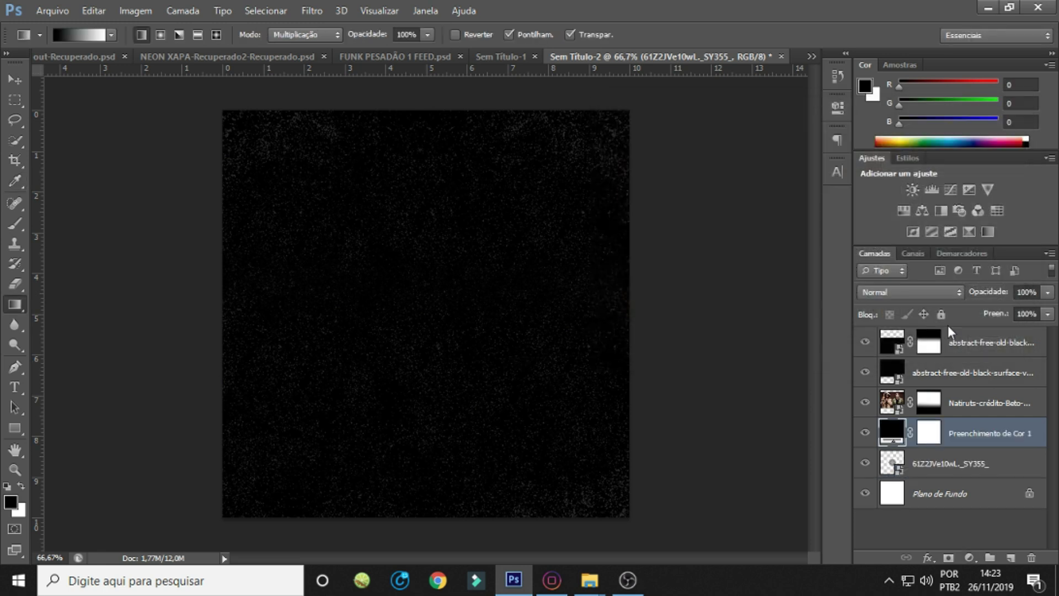
Lower the second texture layer's Preenchimento so the photo shows through.
left_click(971, 342)
left_click(864, 373)
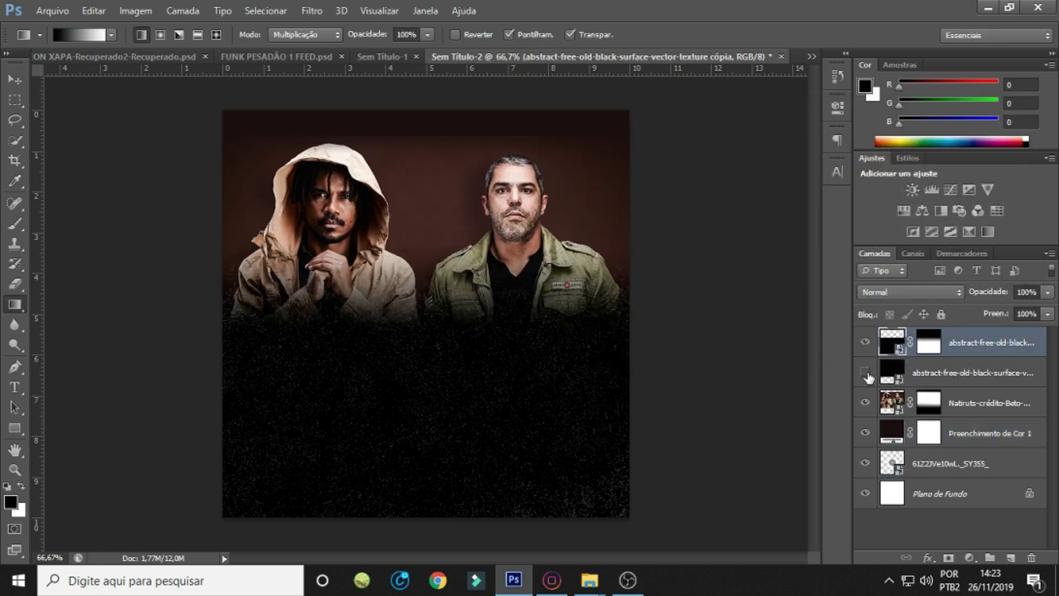
left_click(865, 373)
left_click(971, 372)
left_click(1047, 313)
left_click_drag(1042, 331, 1005, 333)
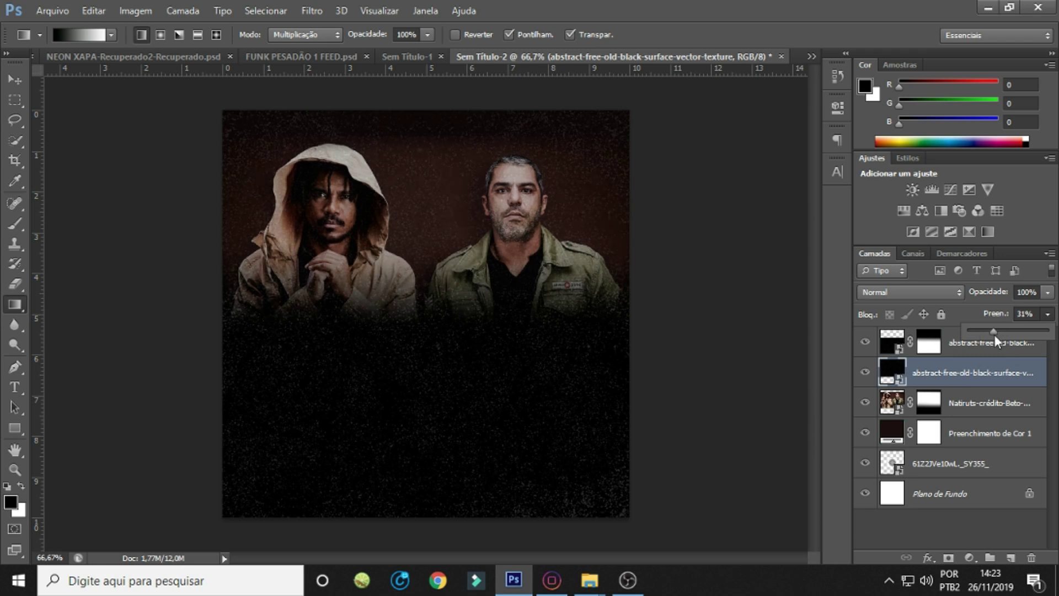
Keep the texture fill at 31%, reposition the photo and redraw its top mask fade.
left_click(946, 407)
left_click_drag(538, 258, 533, 247)
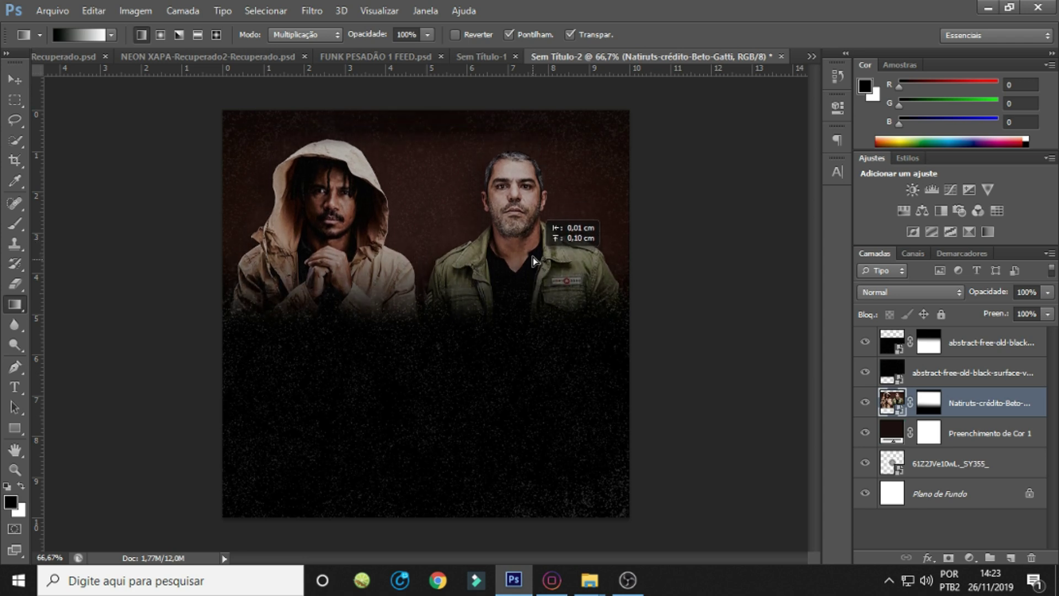
left_click_drag(533, 247, 533, 258)
left_click(928, 403)
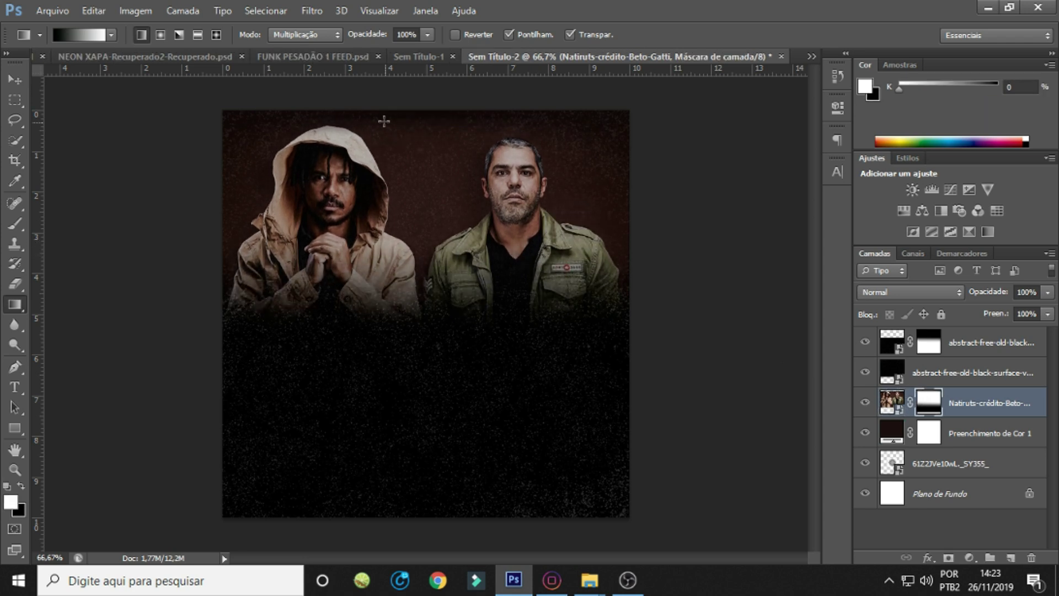
left_click_drag(429, 134, 430, 128)
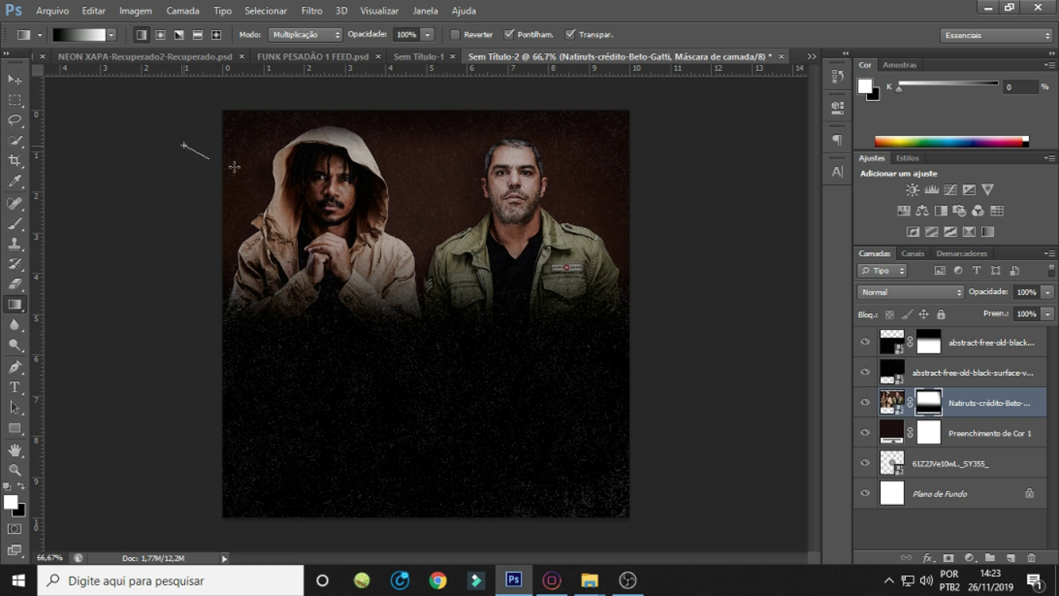
Compare the texture layers, then shift the top texture copy down over the lower canvas.
left_click(963, 378)
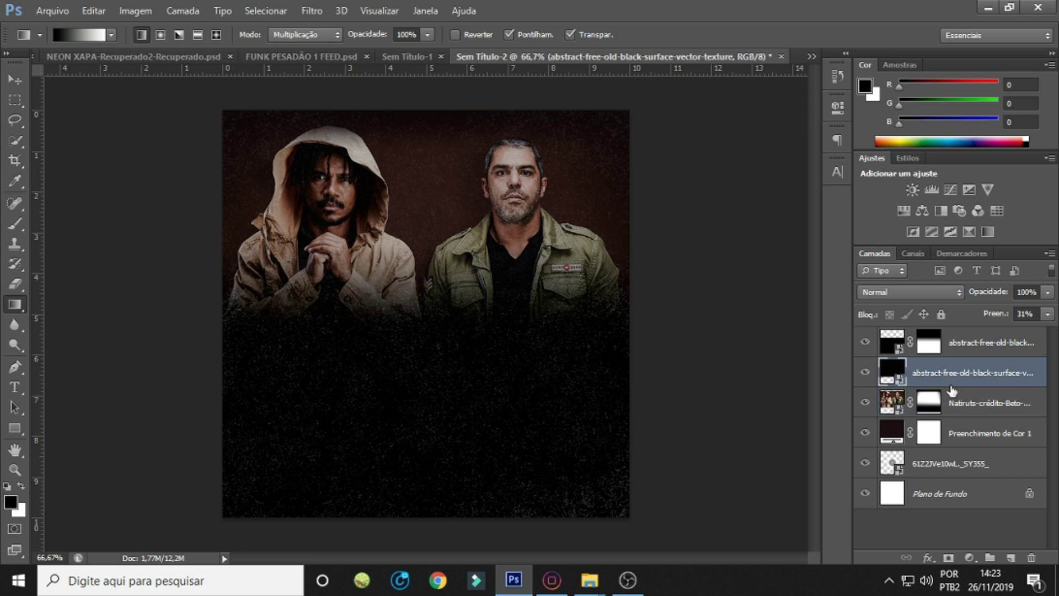
left_click(865, 372)
left_click(865, 342)
left_click(970, 345)
left_click_drag(504, 319, 504, 386)
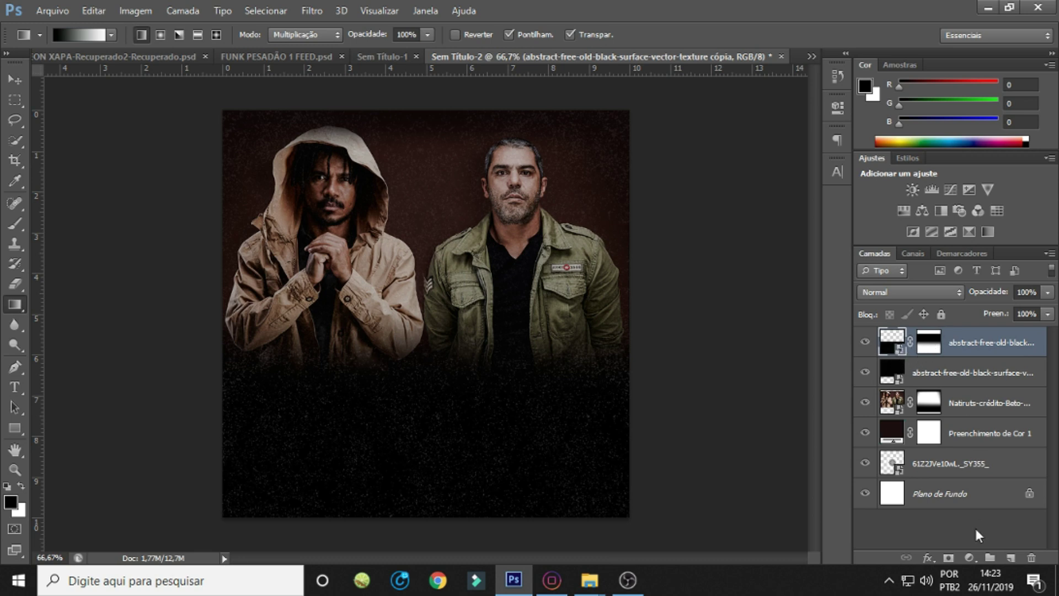
Add a Gradient Map adjustment and start choosing a gold colour for its light stop.
left_click(969, 558)
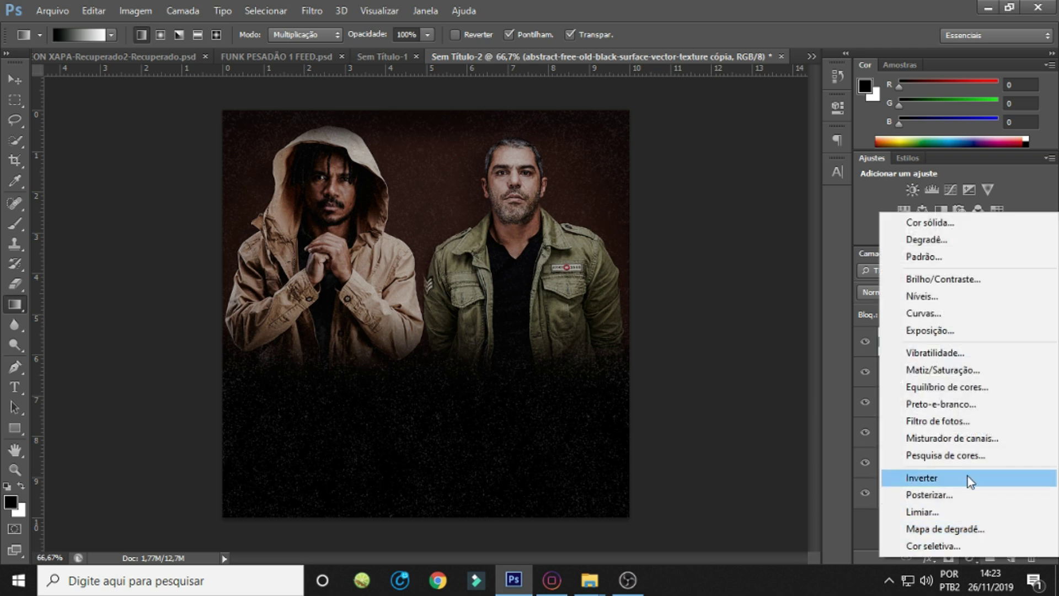
left_click(964, 530)
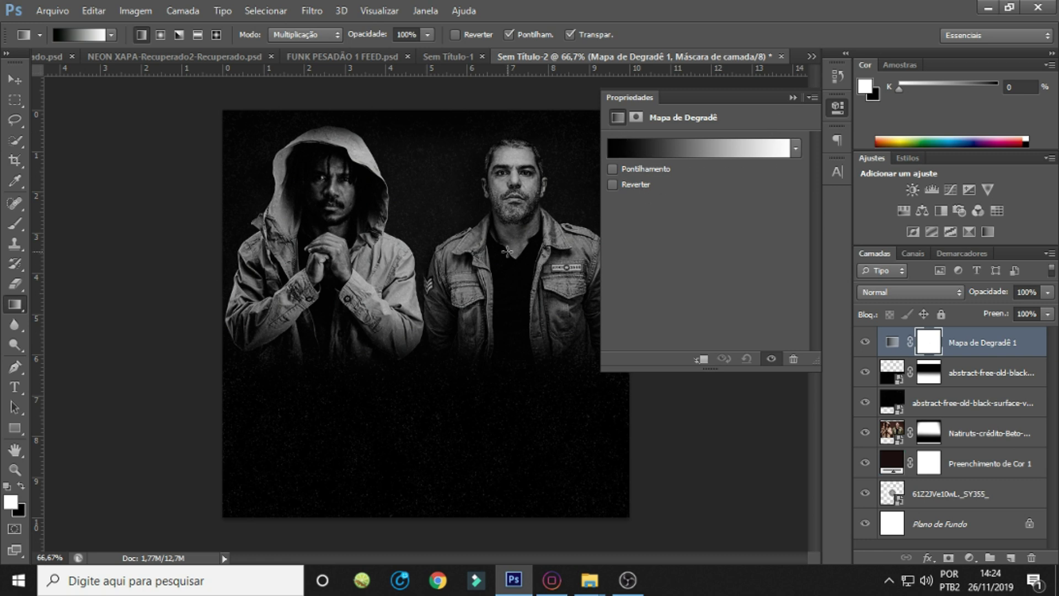
left_click(752, 149)
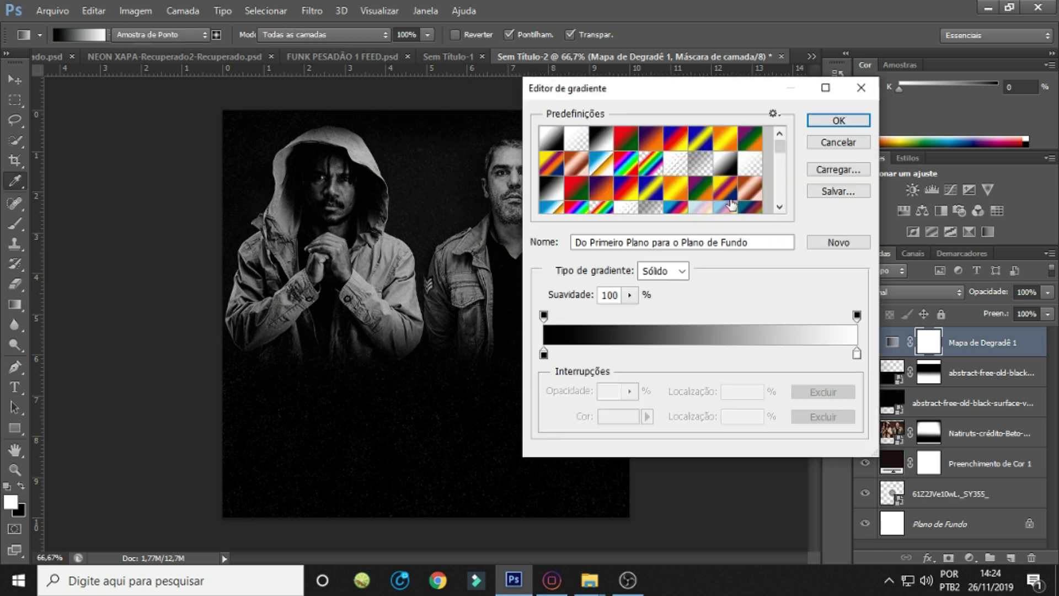
left_click(856, 354)
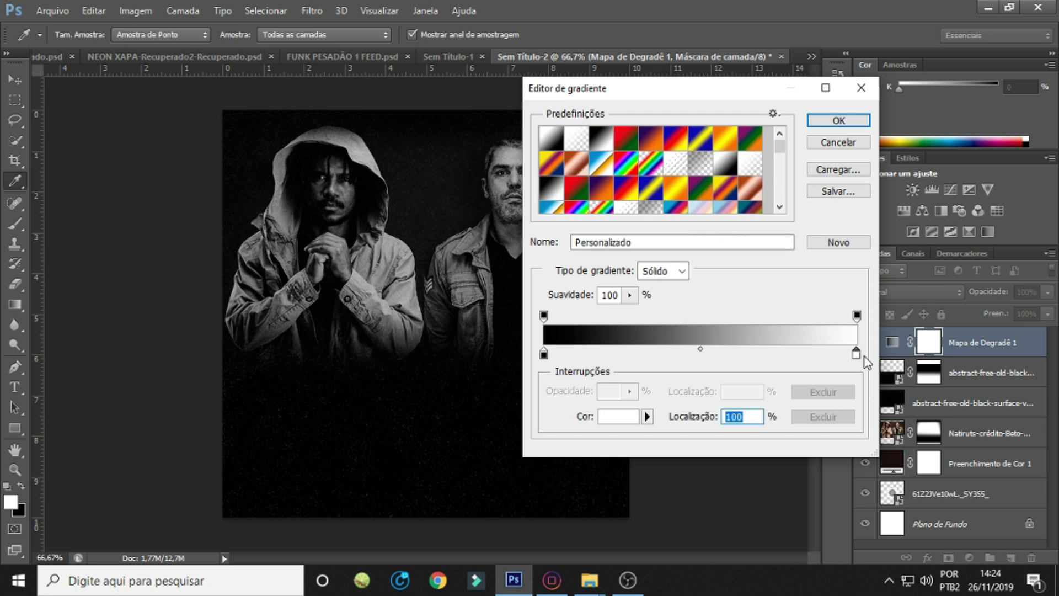
left_click(614, 418)
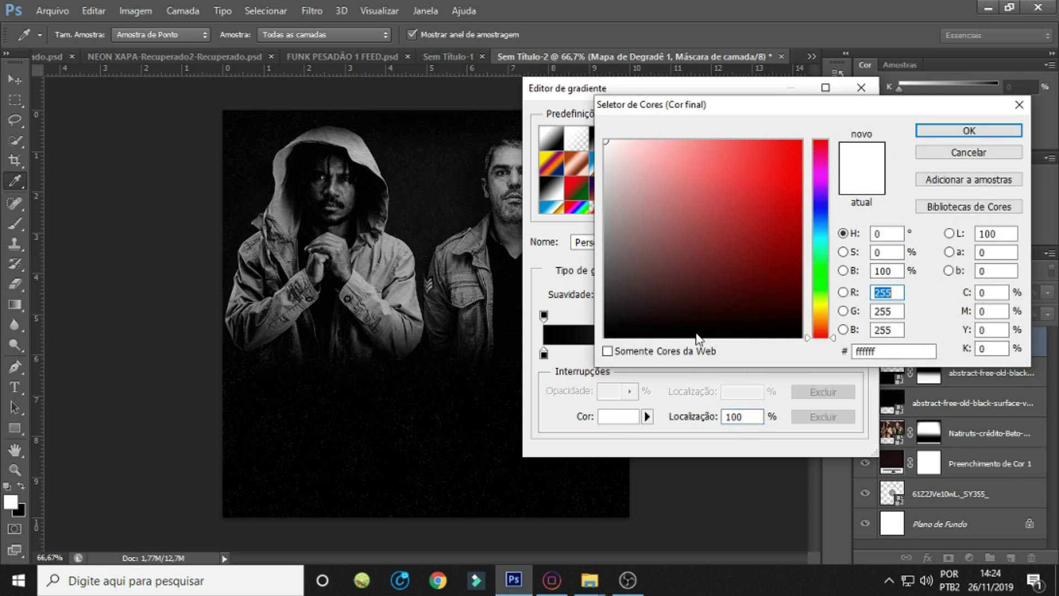
left_click(822, 314)
left_click(769, 175)
Tune the light stop to a warm orange-gold and confirm the black-to-orange gradient.
left_click(722, 170)
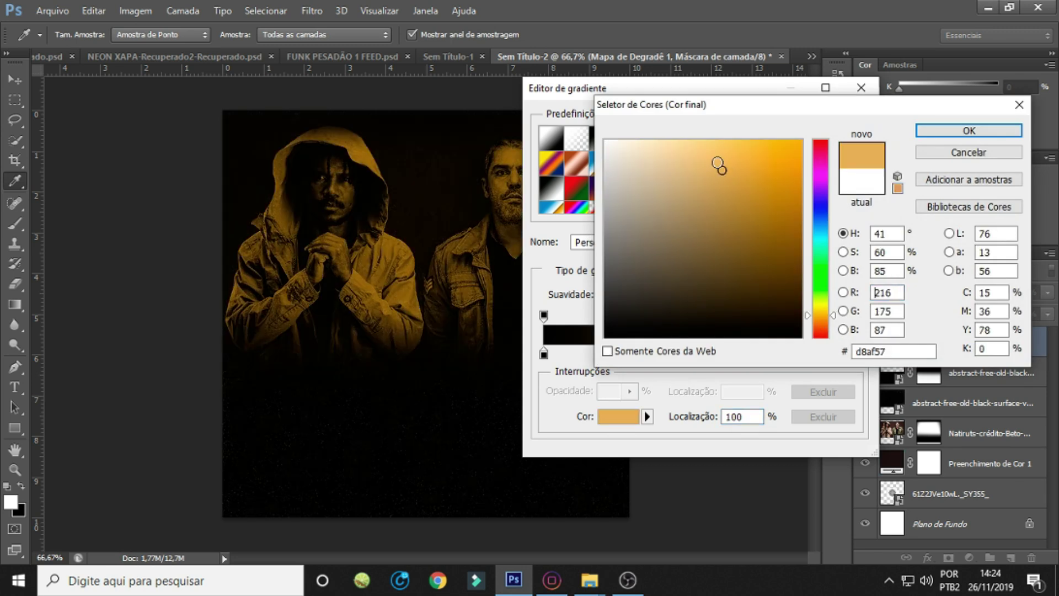
left_click_drag(712, 150, 728, 197)
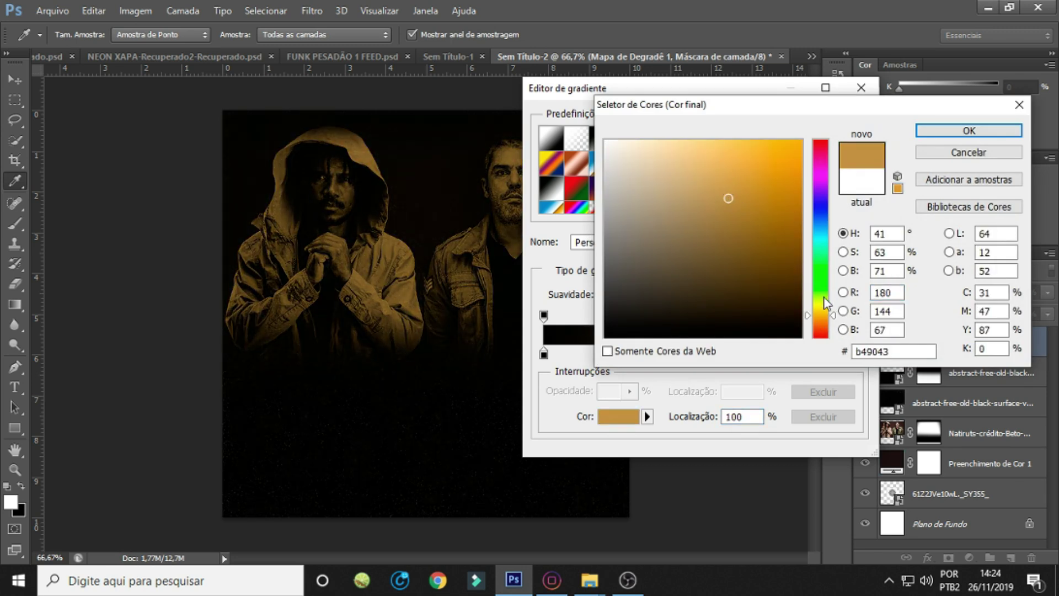
left_click_drag(823, 301, 823, 312)
left_click_drag(720, 150, 743, 139)
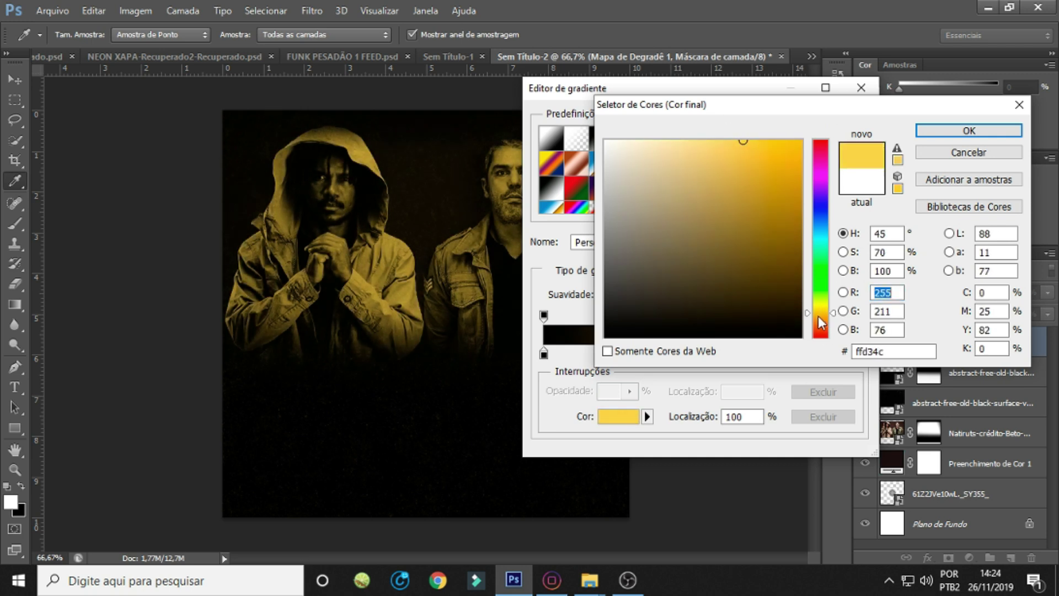
left_click_drag(818, 315, 819, 322)
left_click_drag(711, 169, 759, 142)
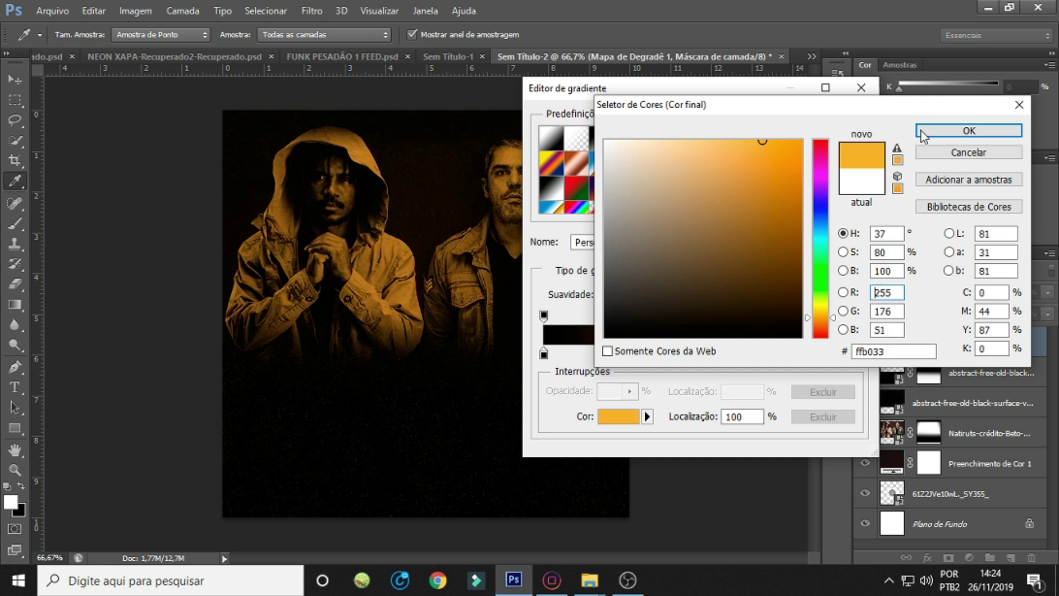
left_click(821, 314)
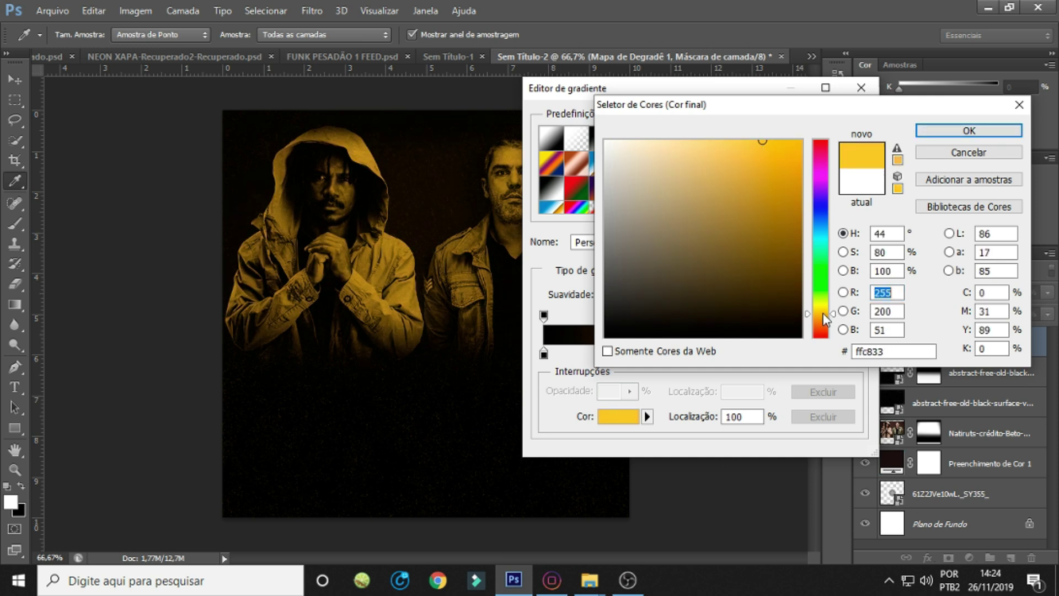
left_click_drag(818, 314, 818, 317)
left_click(952, 130)
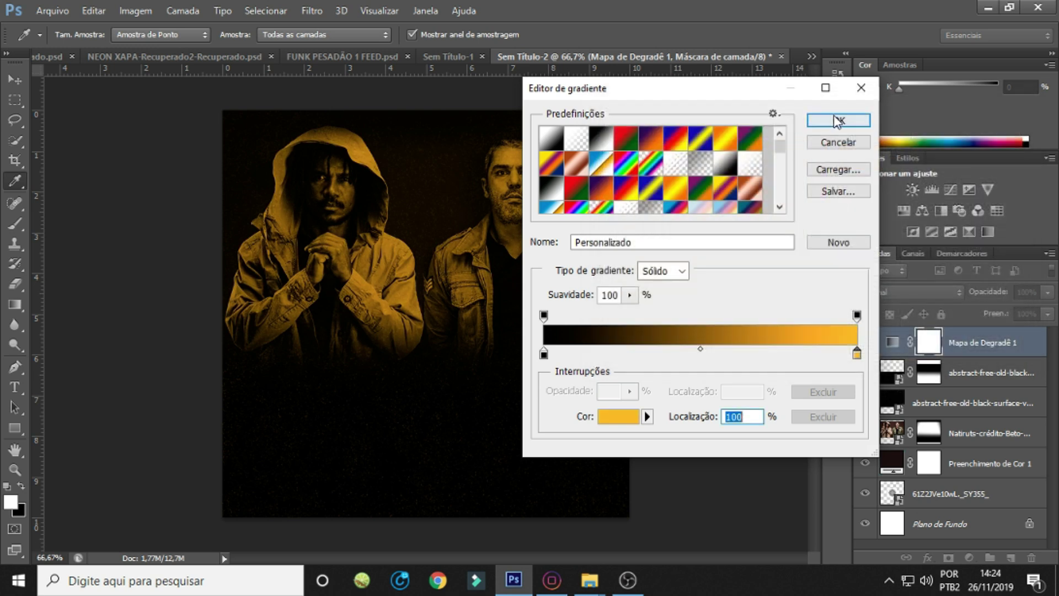
left_click(825, 118)
left_click(797, 98)
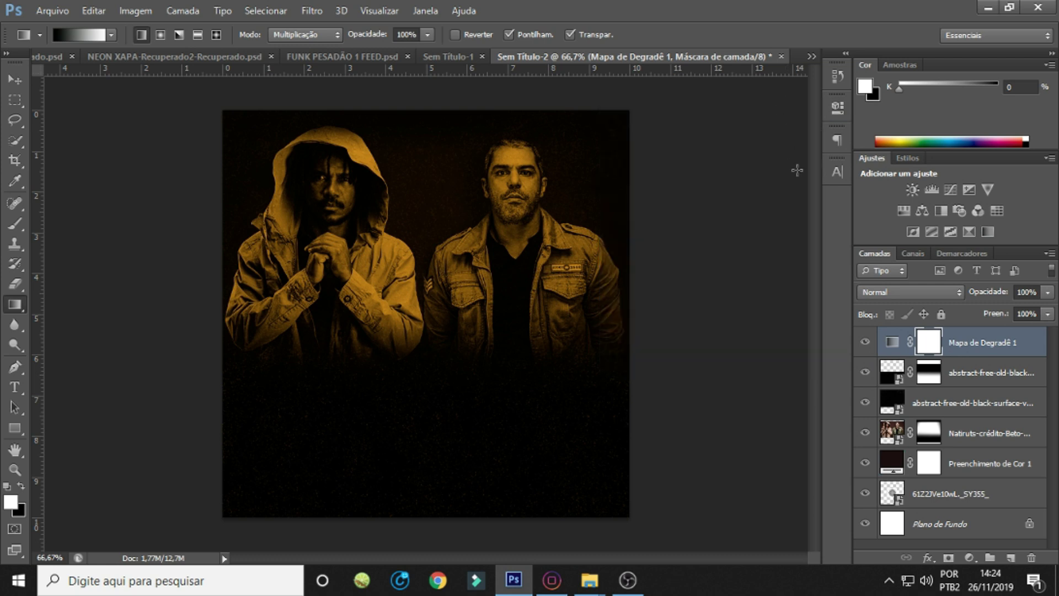
Add a new empty layer, Camada 1, above the gradient map.
left_click(892, 342)
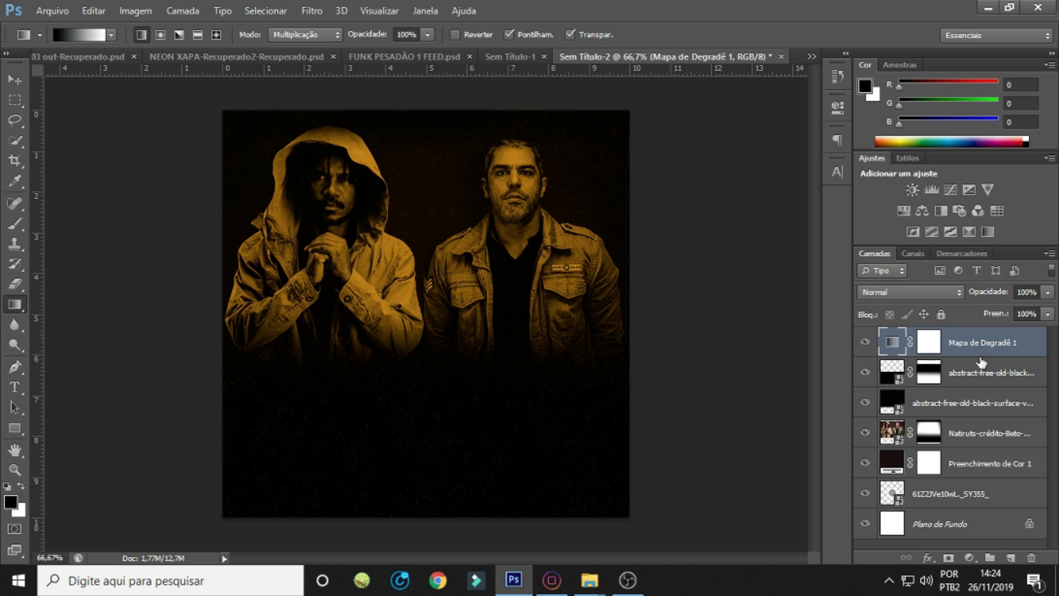
key("ctrl+shift+n")
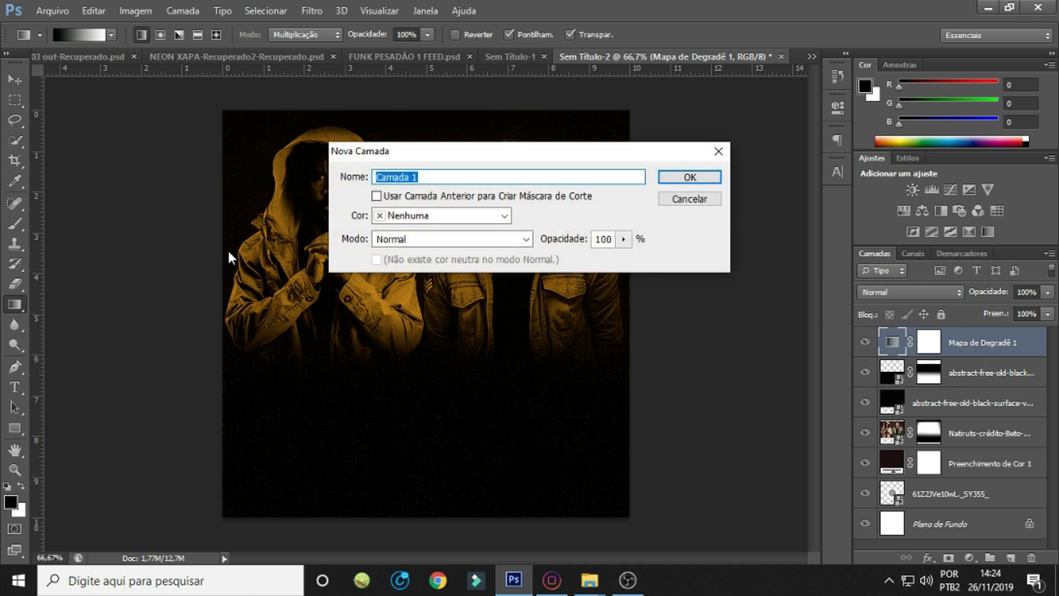
key("Return")
Set up a 162 px soft Brush with an orange sampled from the photo.
left_click(13, 225)
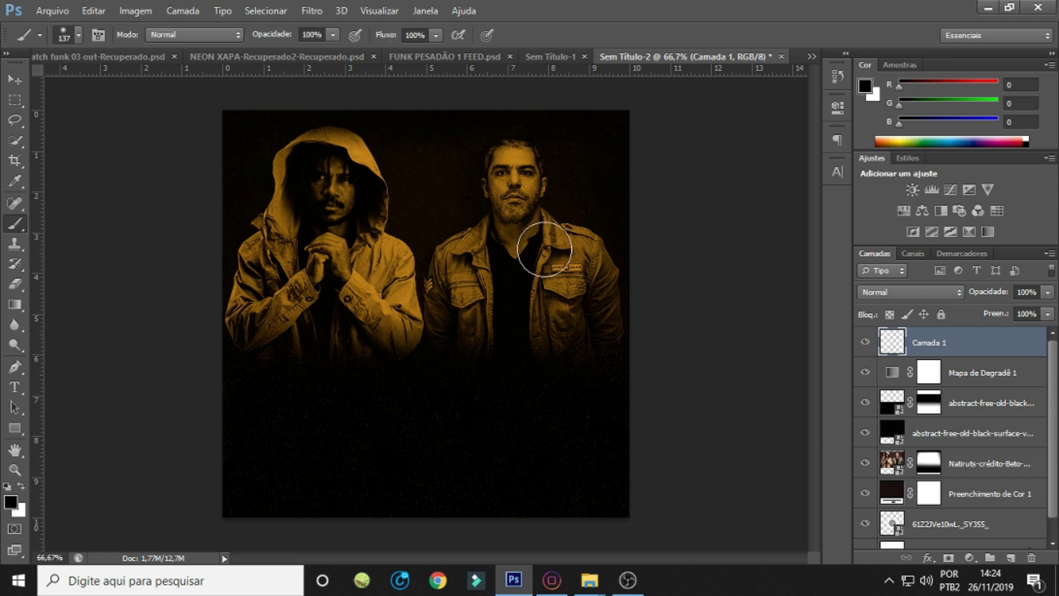
left_click(13, 502)
left_click(405, 268)
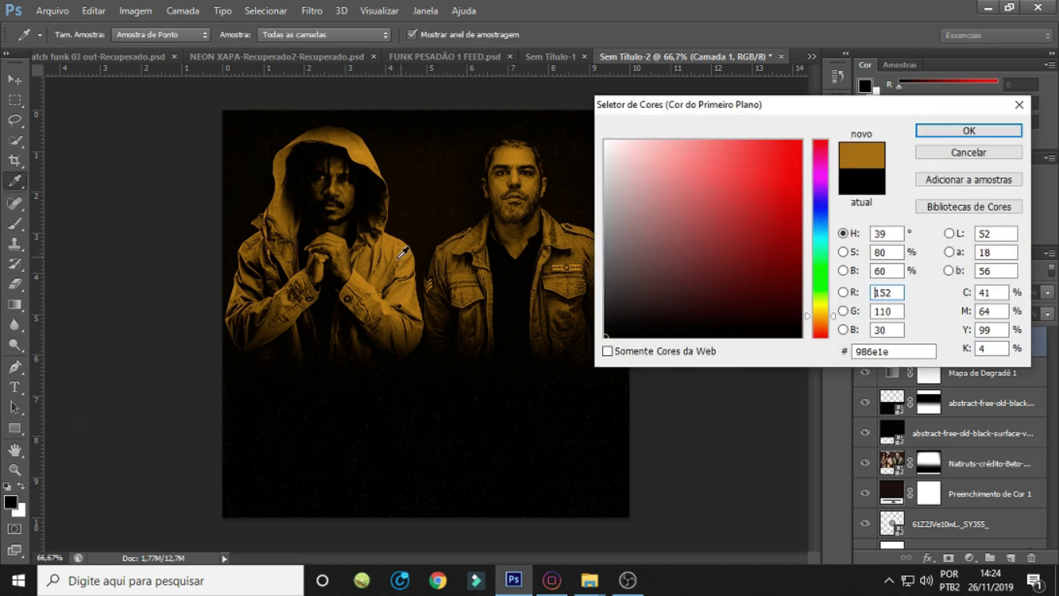
left_click(946, 135)
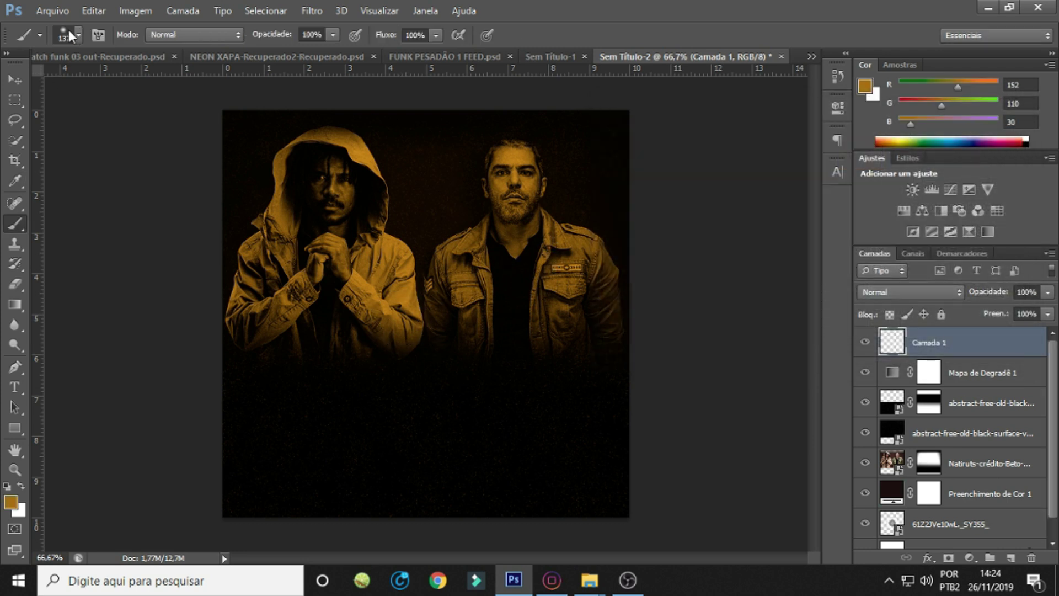
left_click(71, 36)
left_click_drag(109, 84, 122, 85)
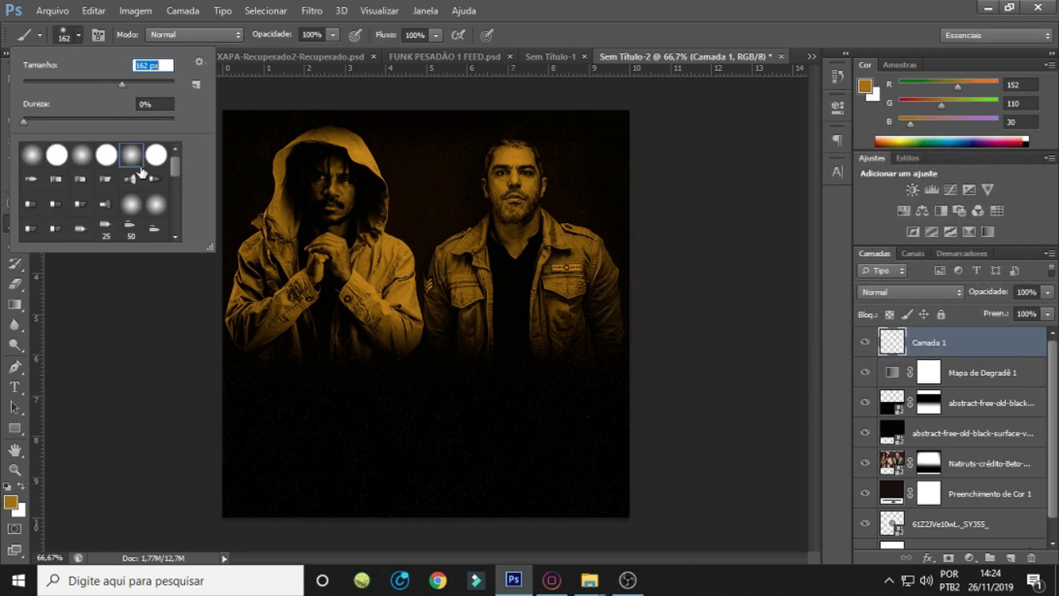
left_click(418, 236)
Paint orange glows around both men, two diagonal lower streaks and along the top edge.
left_click_drag(419, 237, 437, 284)
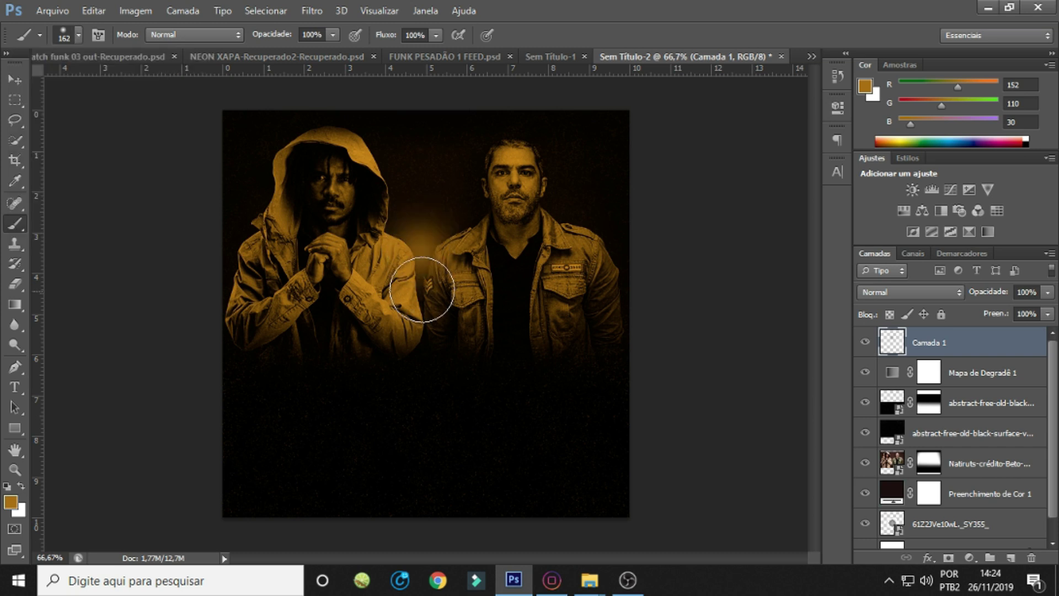
left_click(557, 209)
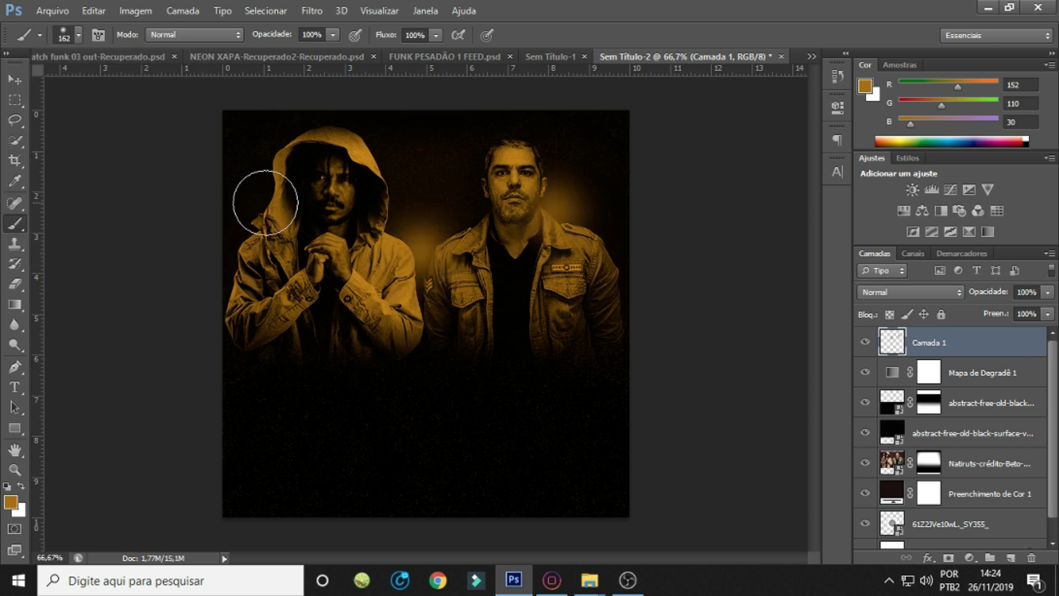
left_click(253, 204)
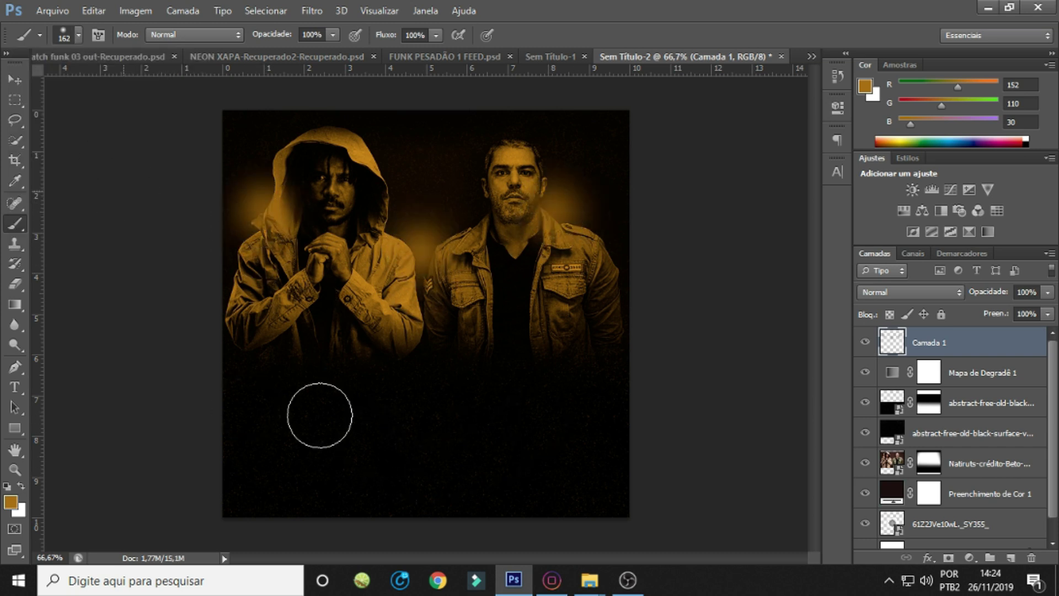
left_click_drag(169, 486, 366, 390)
left_click_drag(721, 468, 463, 359)
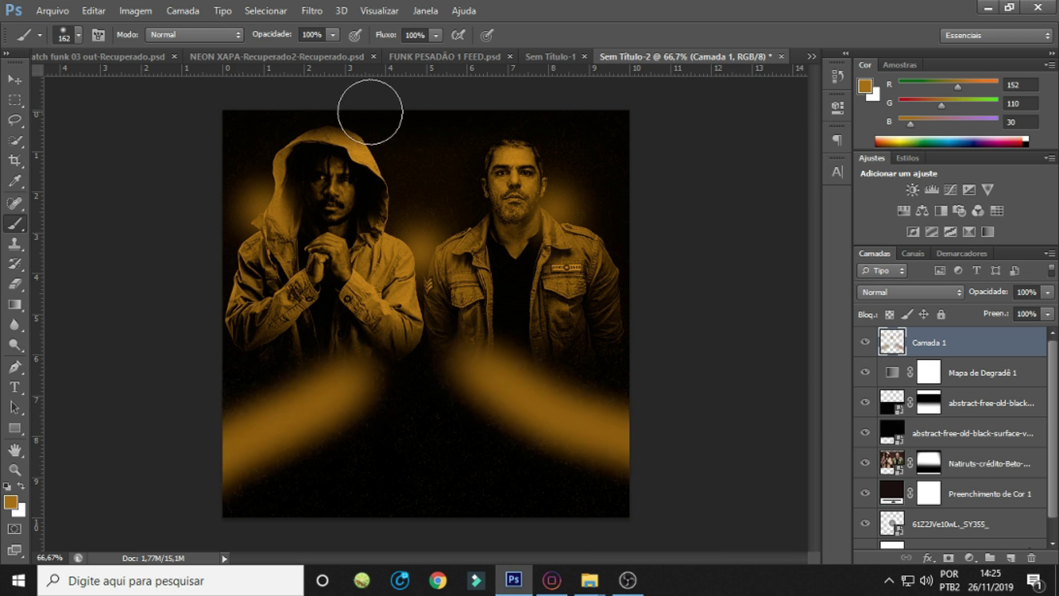
left_click_drag(371, 107, 496, 102)
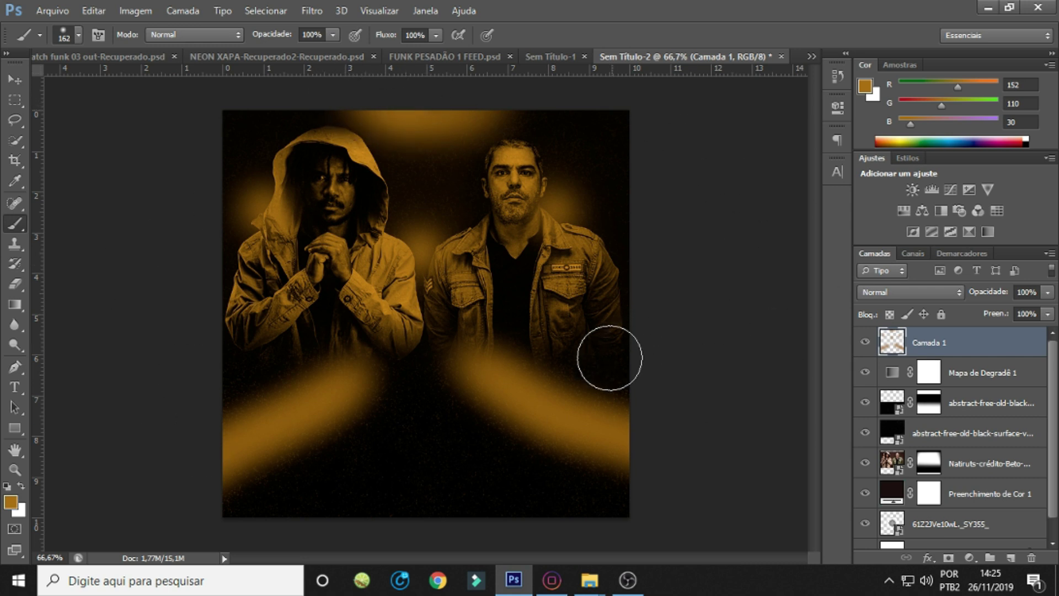
Apply a Gaussian blur of about 112 px radius to the orange glow layer.
left_click(312, 11)
mouse_move(381, 182)
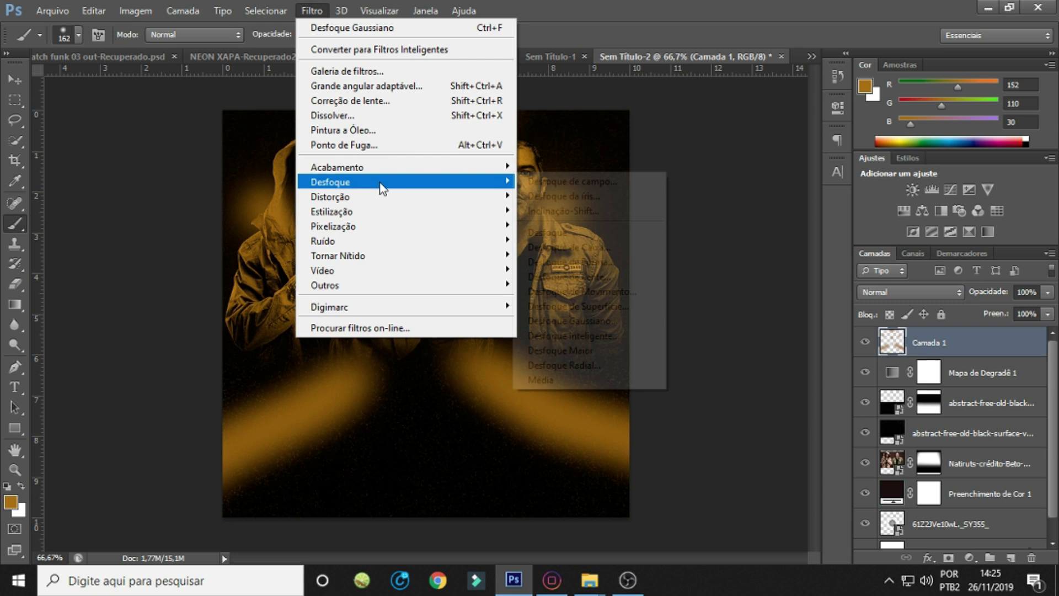
left_click(631, 326)
left_click_drag(519, 115, 751, 120)
left_click(739, 348)
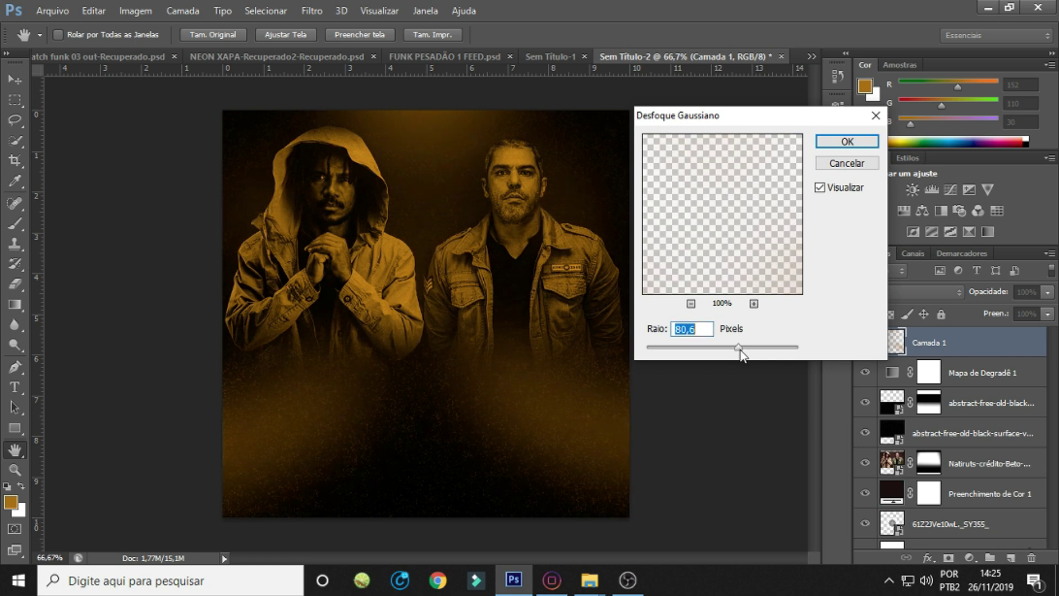
left_click_drag(742, 347, 747, 347)
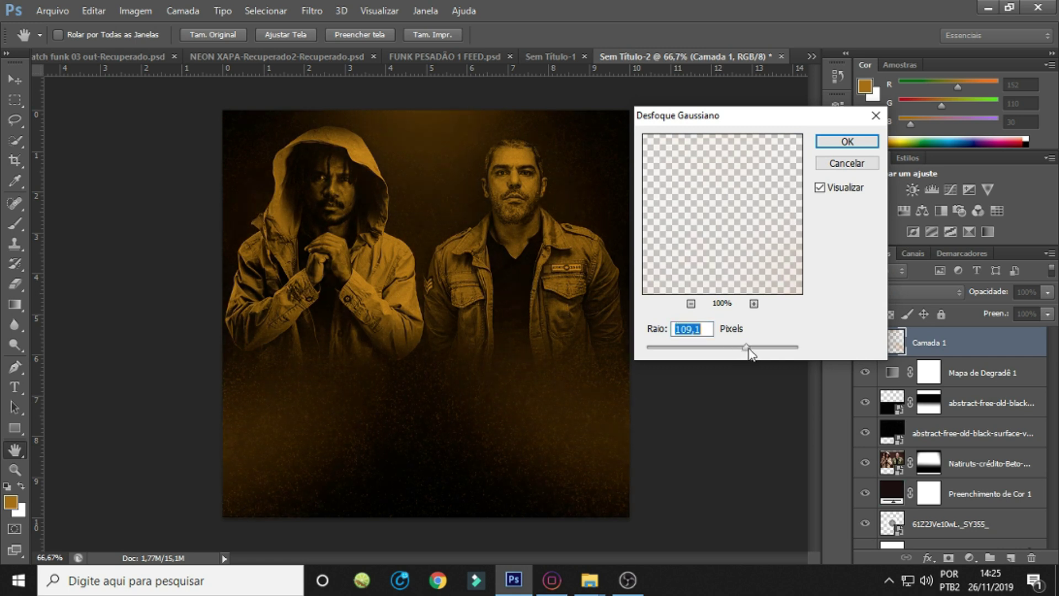
left_click(838, 144)
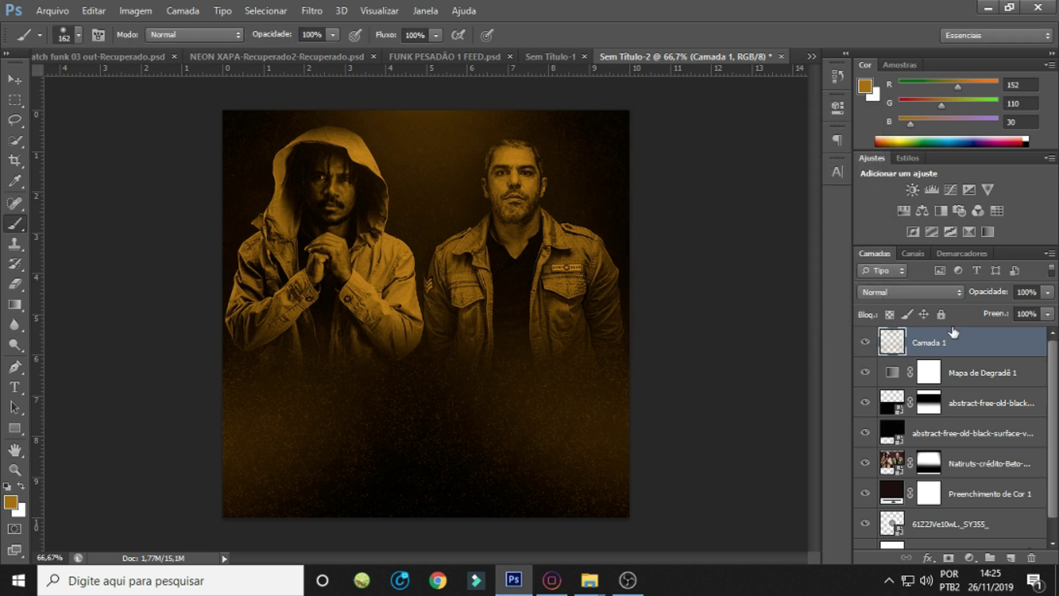
Blend the glow layer in Subexposição Linear (Adicionar) with 78% fill.
left_click(932, 292)
left_click(931, 169)
left_click(864, 342)
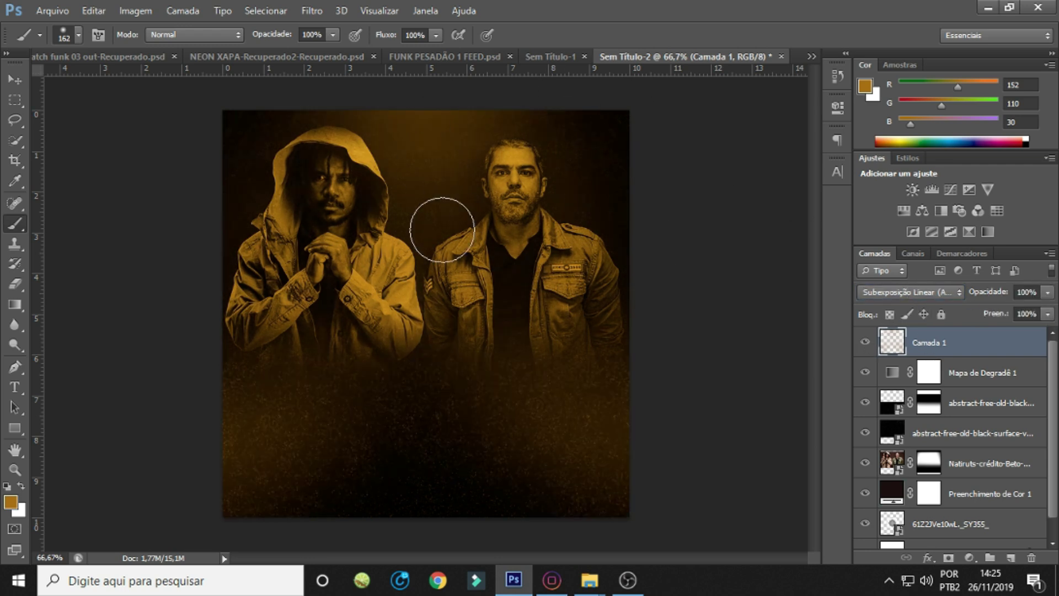
left_click(1048, 314)
left_click_drag(1045, 333, 1030, 331)
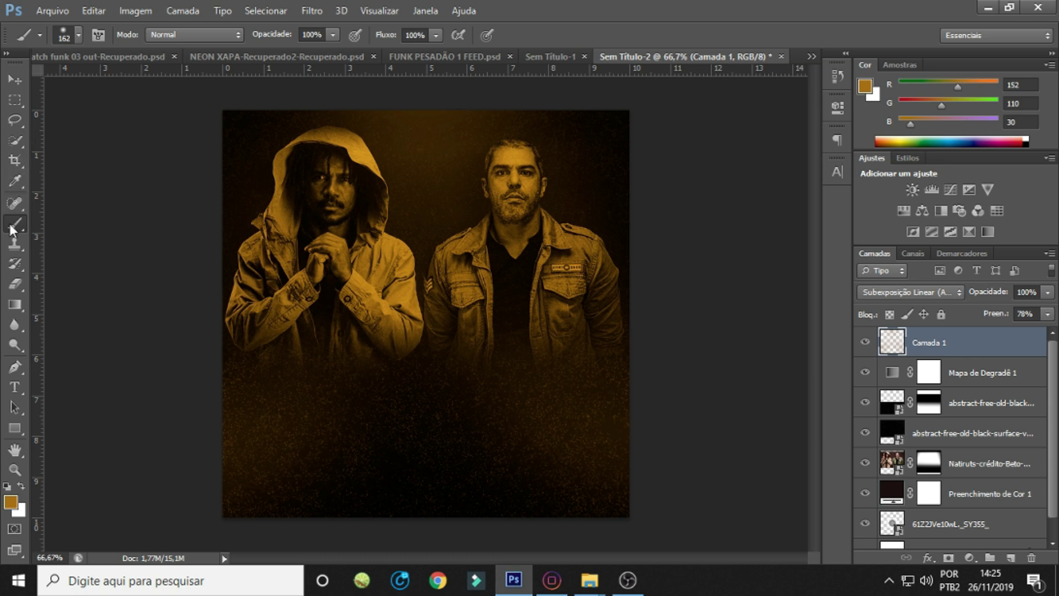
Choose the 100 px scatter brush from the brush presets.
left_click(73, 42)
scroll(165, 160, "down", 5)
scroll(160, 182, "down", 5)
left_click(107, 227)
left_click(104, 407)
Create new layer Camada 2 and set up a white 147 px scatter brush.
key("ctrl+shift+n")
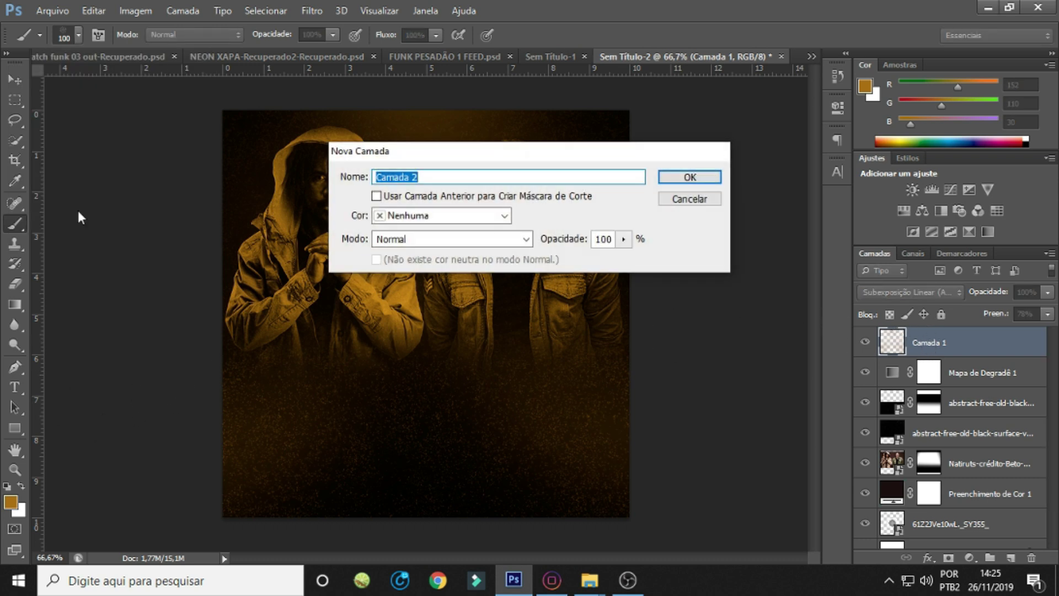
key("Return")
left_click(20, 483)
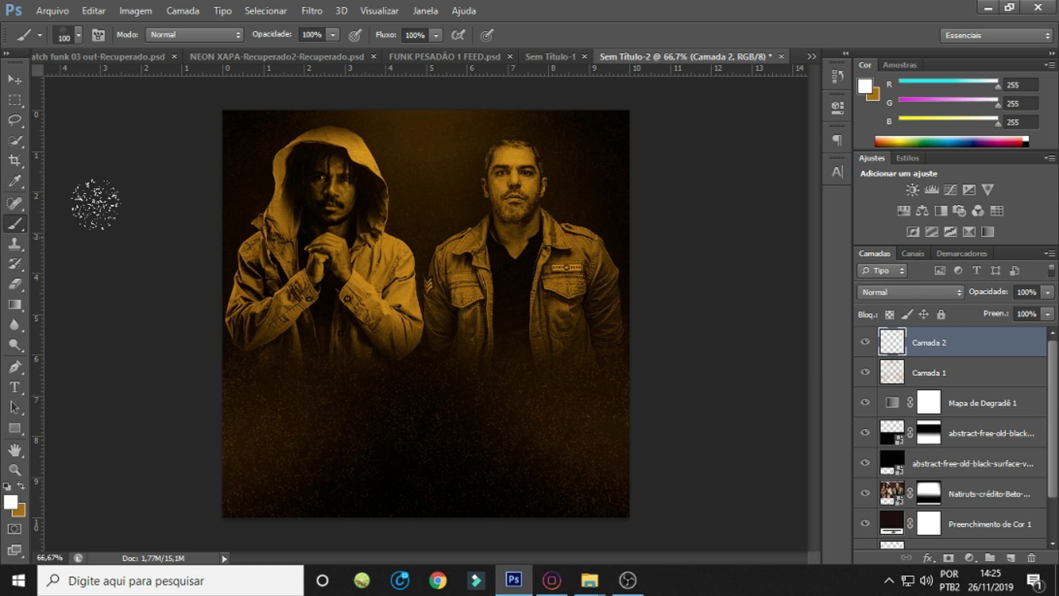
left_click(78, 35)
left_click_drag(100, 90, 108, 91)
left_click(100, 369)
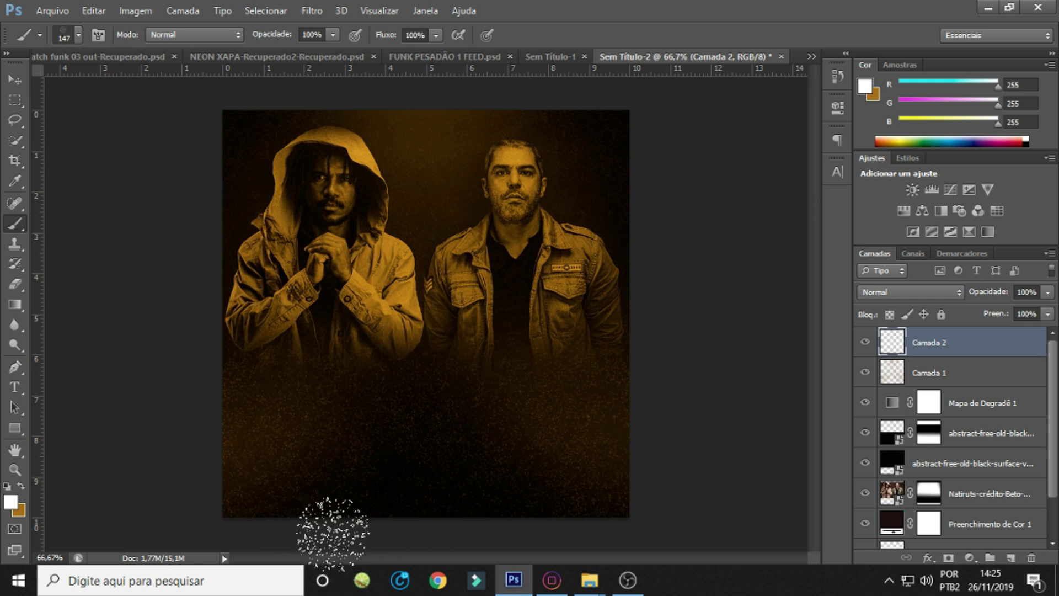
Paint white grainy strokes along the bottom edge and top-left corner, then nudge the Natiruts photo down.
left_click_drag(331, 533, 645, 513)
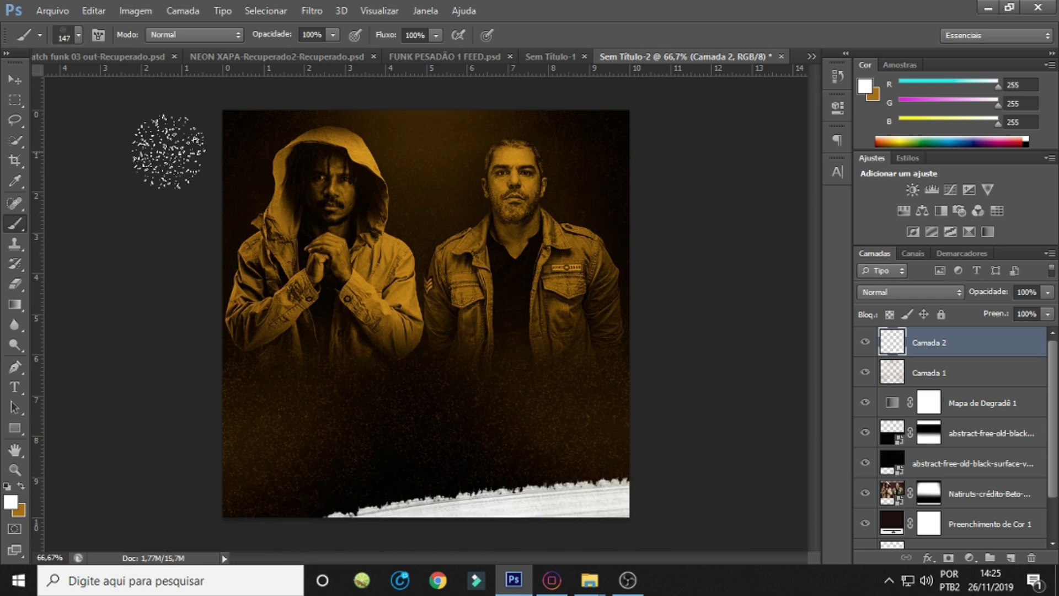
mouse_move(160, 144)
left_mouse_down()
mouse_move(319, 104)
mouse_move(397, 107)
left_mouse_up()
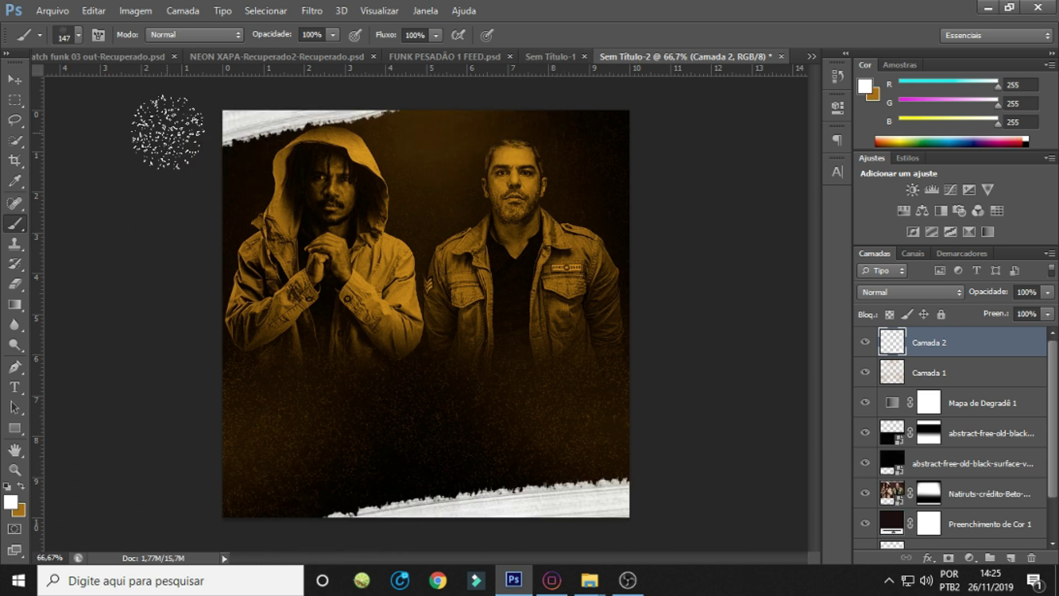
left_click(985, 498)
left_click_drag(551, 259, 552, 269)
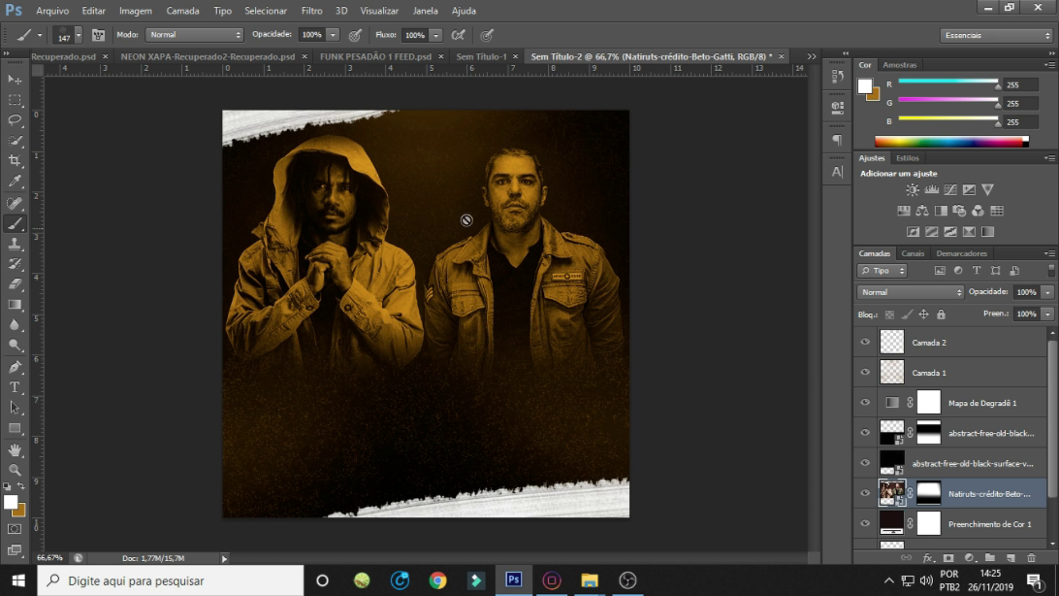
Move the mandala layer under the gradient map, show it, and blend it in Subexposição Linear.
scroll(1052, 469, "down", 2)
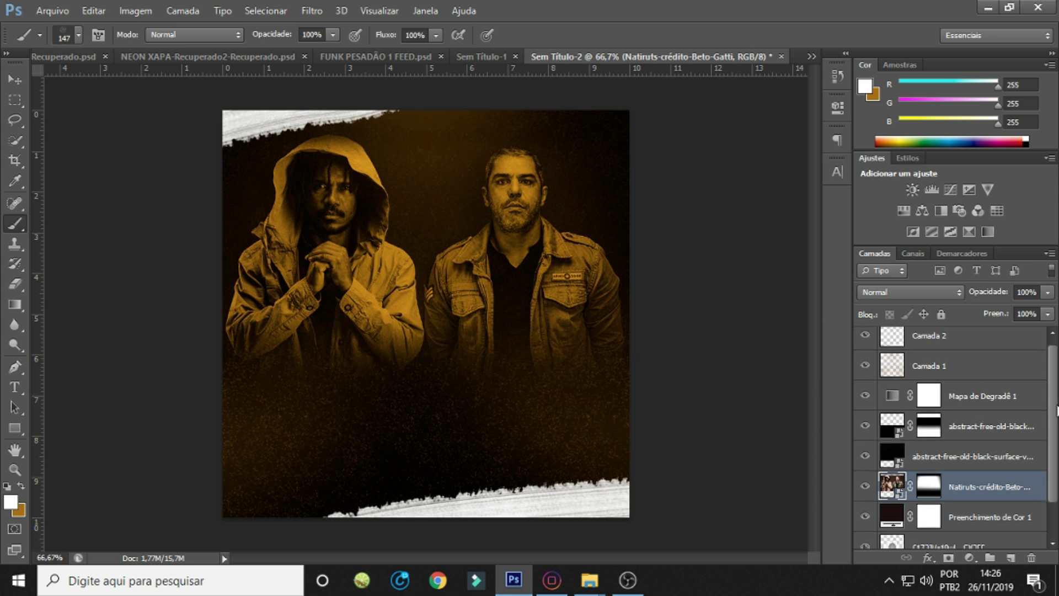
left_click(954, 508)
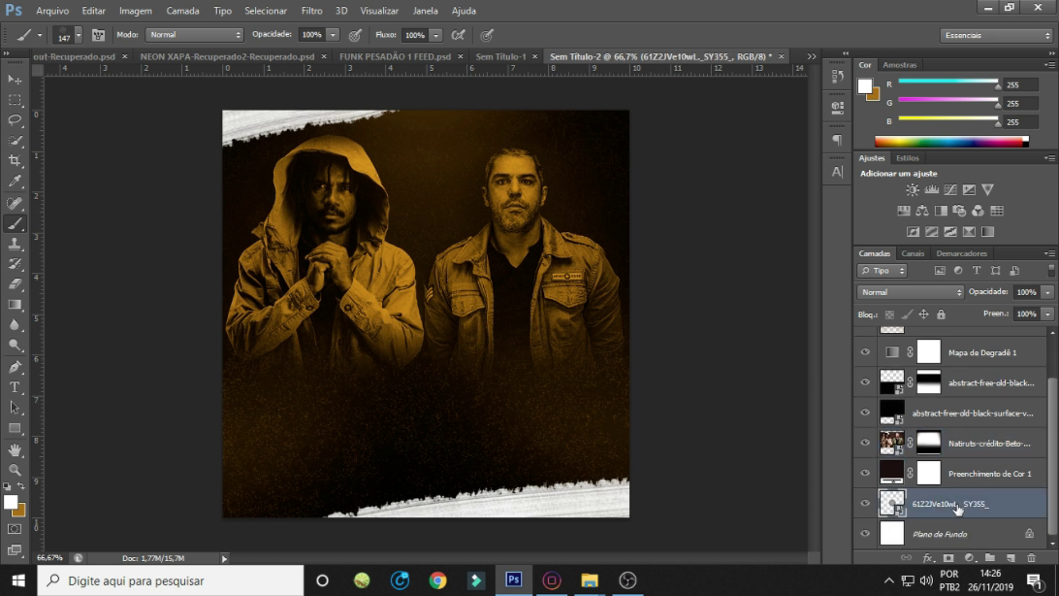
left_click_drag(957, 509, 909, 414)
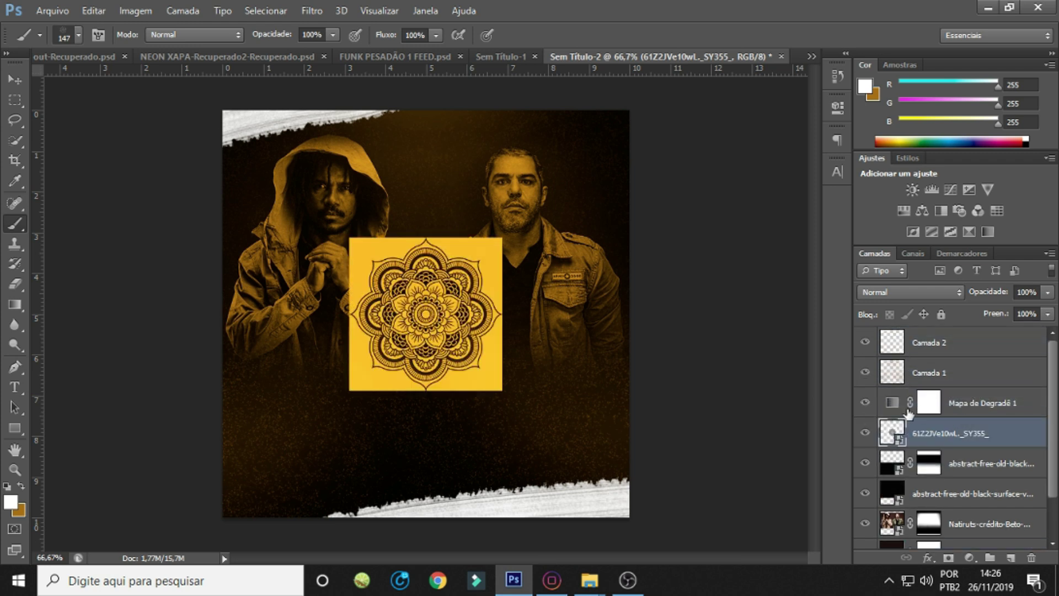
left_click(865, 433)
left_click(932, 292)
left_click(960, 156)
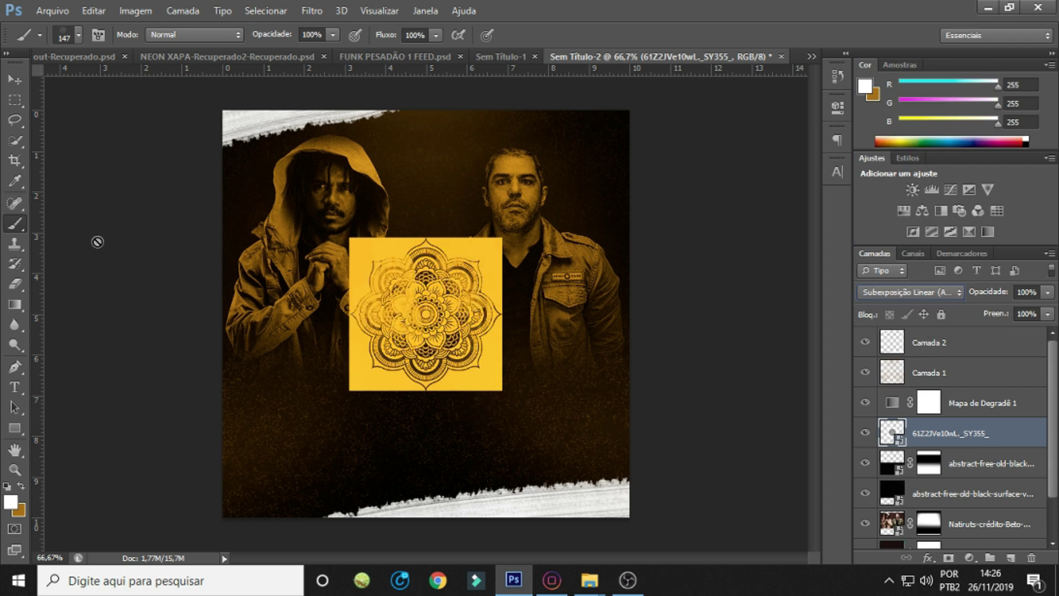
Rasterize the mandala and paint out the yellow square behind it.
left_click(465, 290)
key("Return")
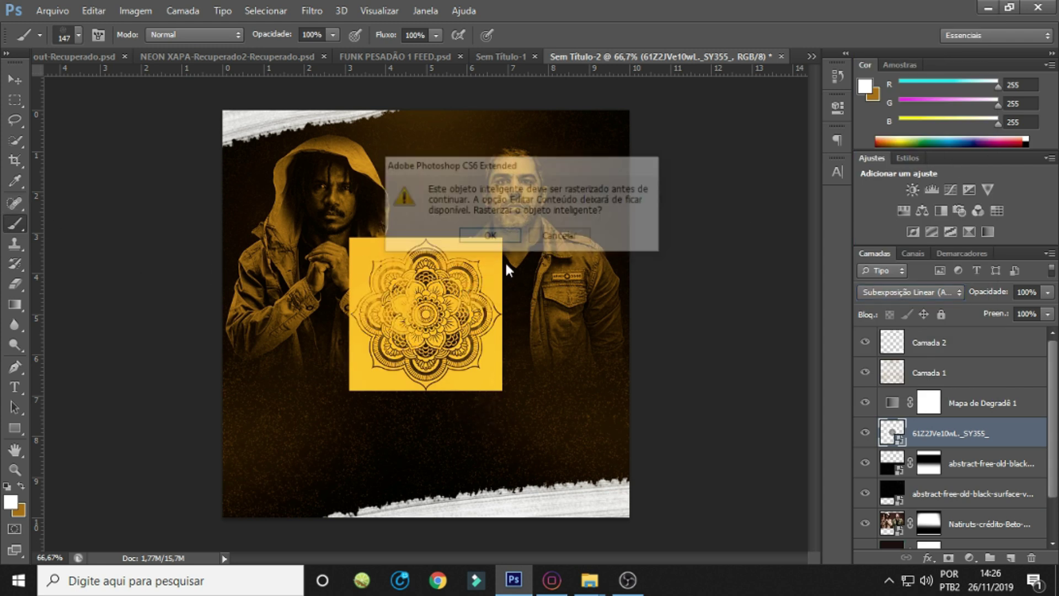
left_click_drag(499, 293, 461, 323)
left_click_drag(488, 288, 513, 291)
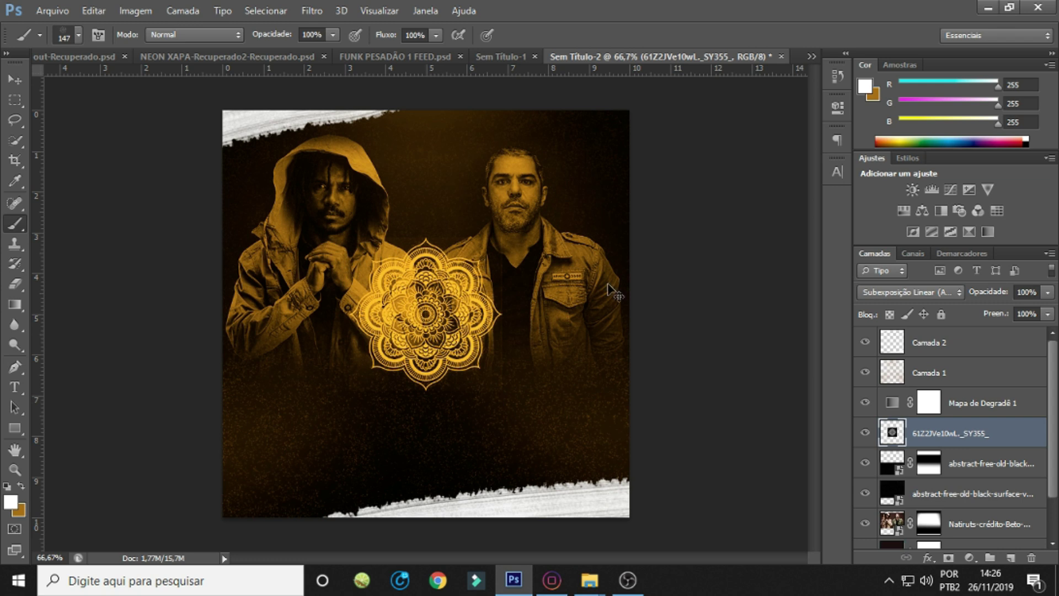
Lower the mandala's fill to 16% and move it up to the poster's top edge.
left_click(1046, 314)
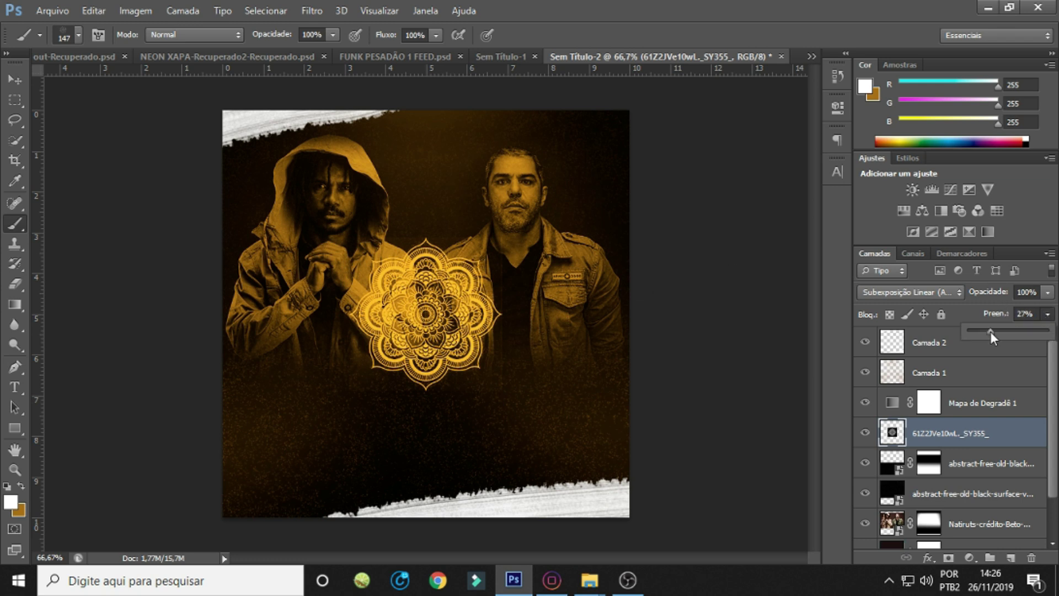
left_click_drag(990, 332, 980, 331)
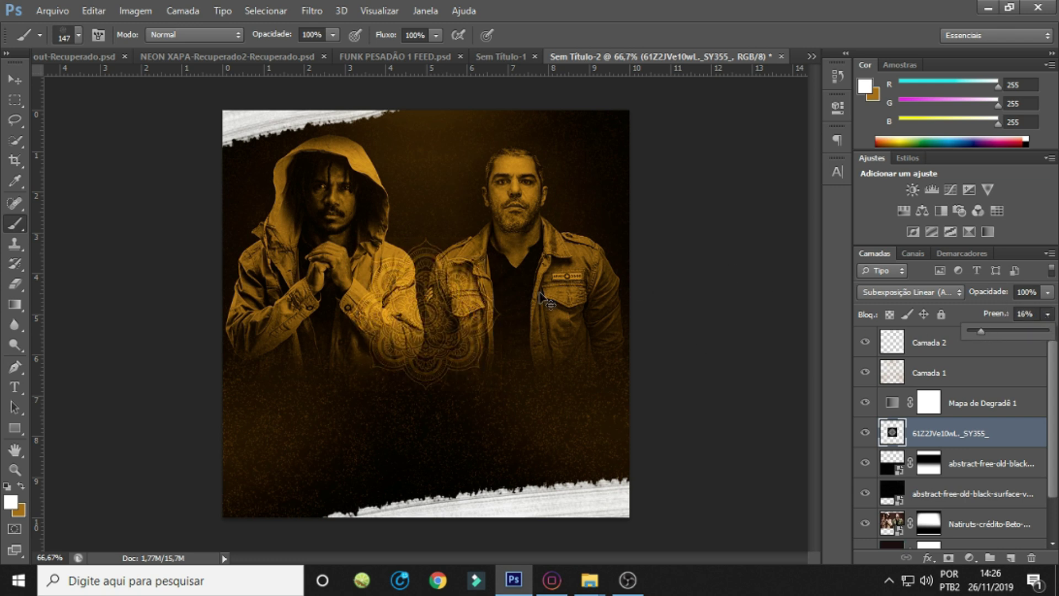
left_click_drag(468, 338, 467, 144)
Select Camada 2, then bring up the FLYER FUNK CANAL folder and scroll through its videoplayback clips.
left_click(987, 343)
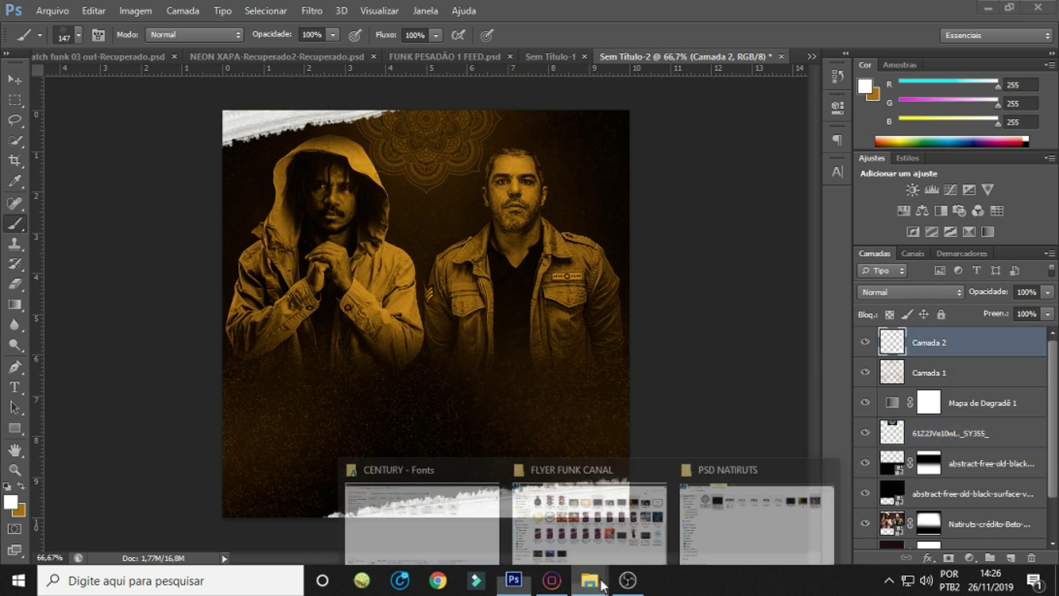
mouse_move(589, 580)
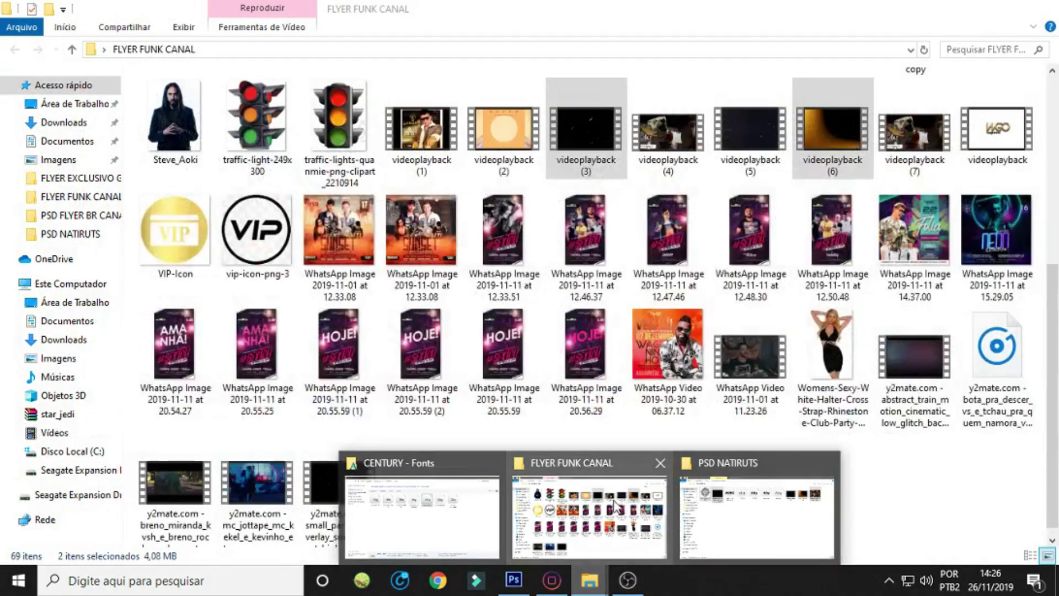
left_click(614, 501)
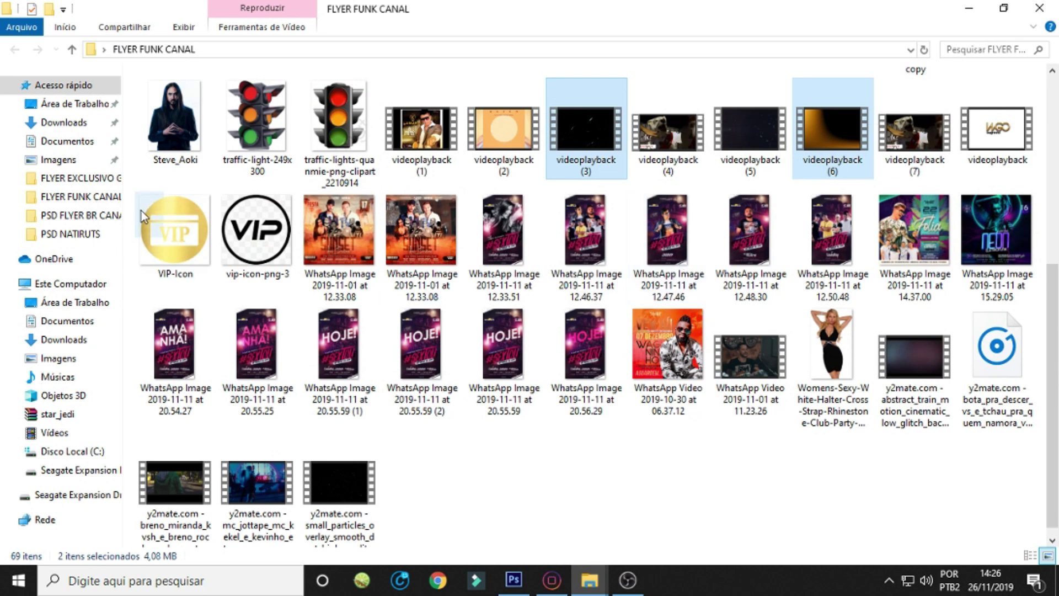
left_click_drag(1053, 353, 1053, 126)
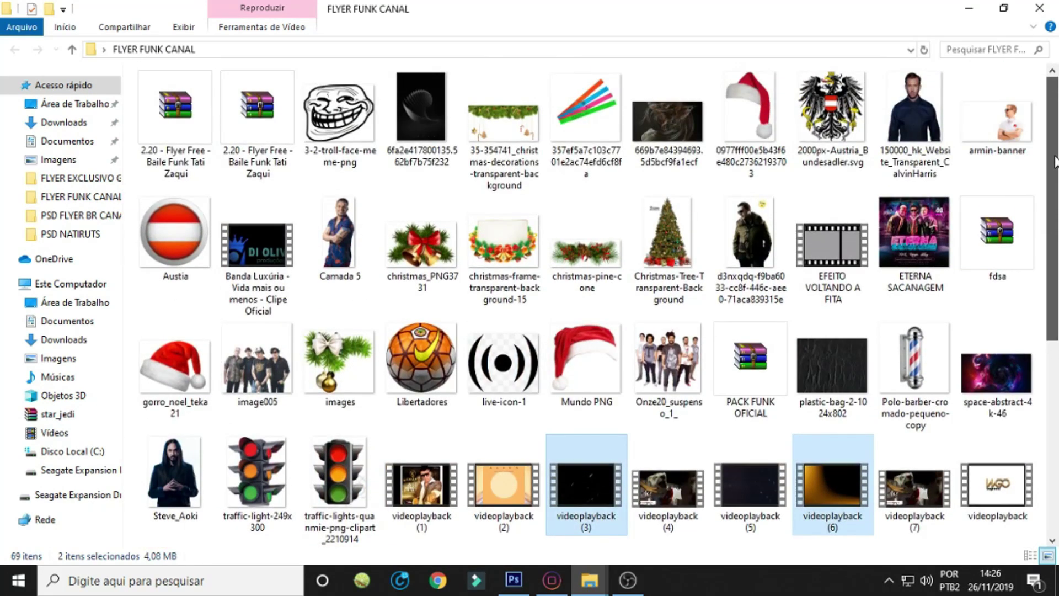
scroll(1055, 159, "down", 5)
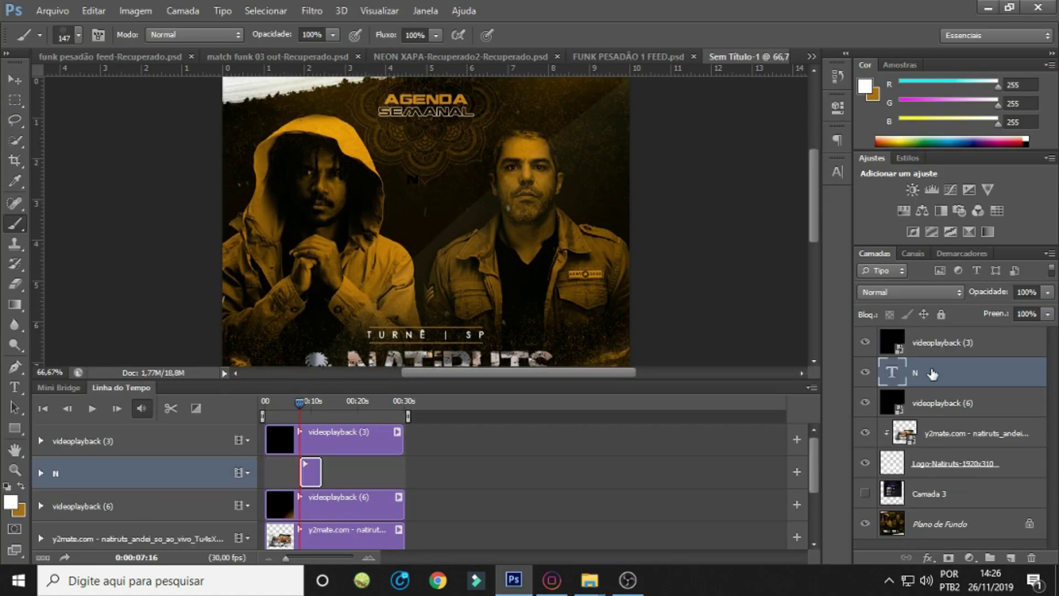
Close the Timeline and drag the Logo-Natiruts layer into Sem Título-2 below the two musicians.
left_click(813, 390)
left_click(852, 372)
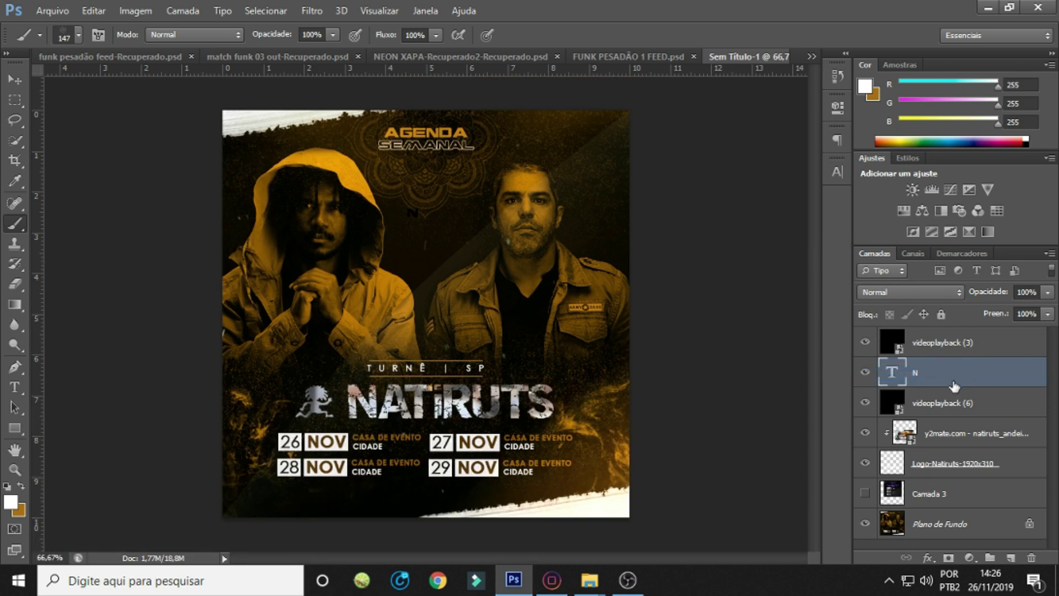
left_click(957, 462)
key("ctrl+a")
left_click(811, 55)
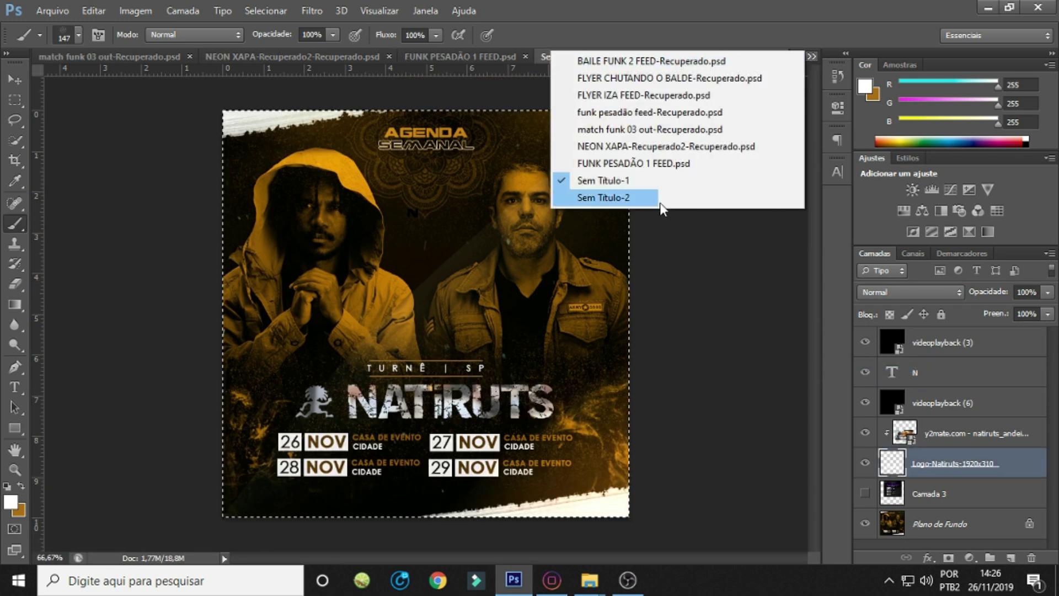
left_click(661, 206)
mouse_move(517, 309)
left_mouse_down()
mouse_move(492, 365)
mouse_move(498, 357)
left_mouse_up()
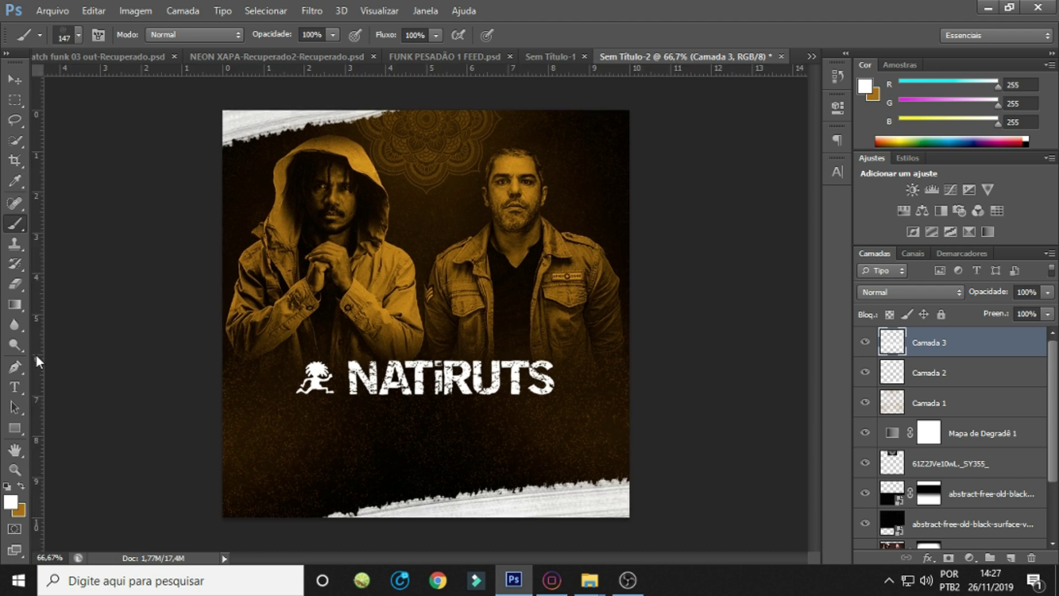
Place a vertical guide at about 4,99 cm and commit a transform on the NATIRUTS logo.
left_click_drag(37, 271, 427, 215)
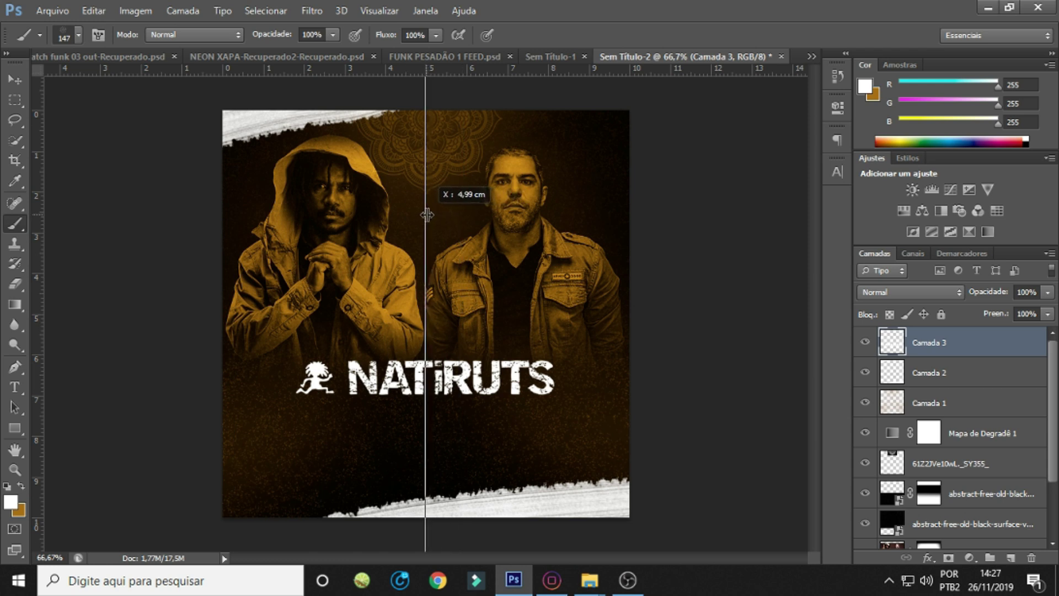
left_click_drag(427, 215, 426, 215)
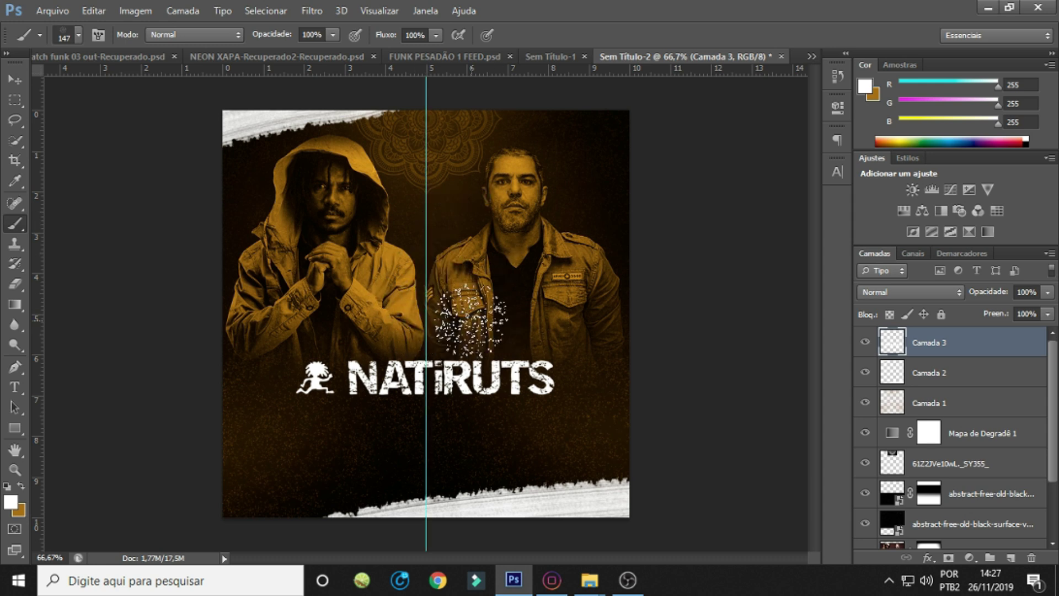
key("ctrl+t")
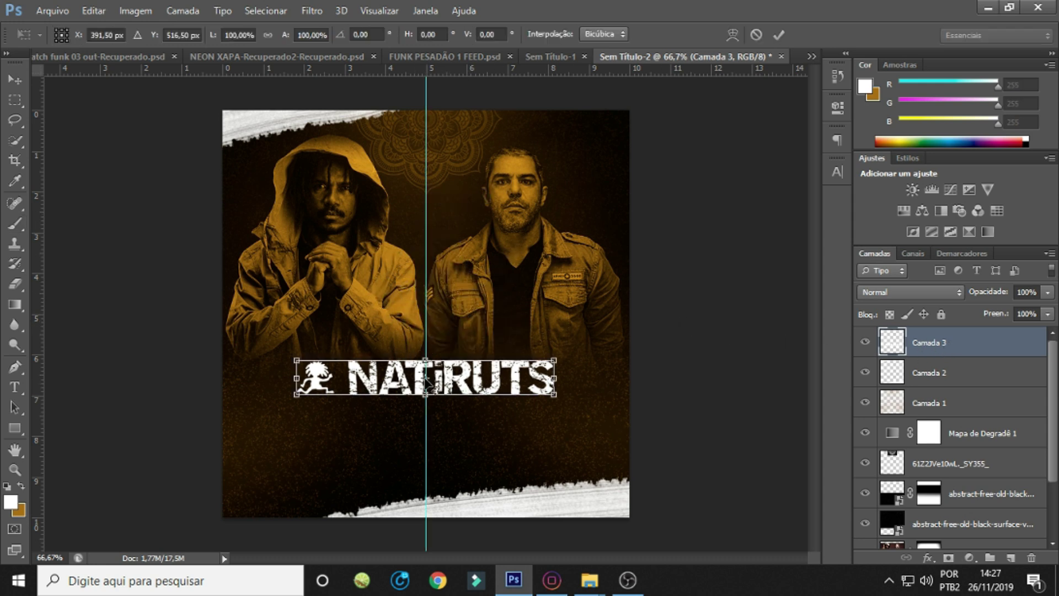
key("Return")
Try a white splatter brush stamp near the logo, undo it, and select the black texture layer.
key("b")
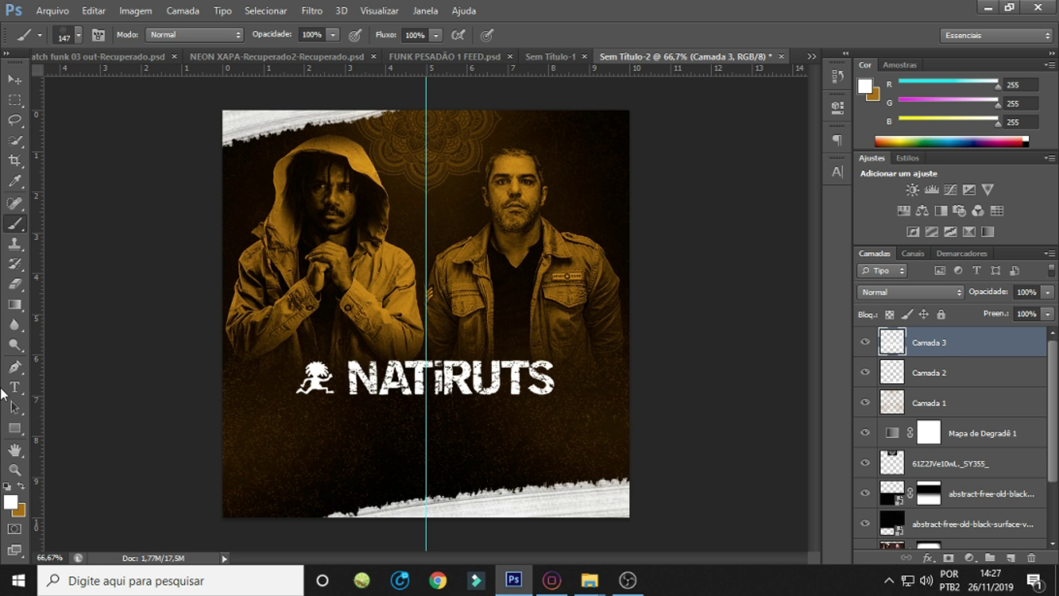
left_click(550, 353)
key("ctrl+z")
left_click(984, 497)
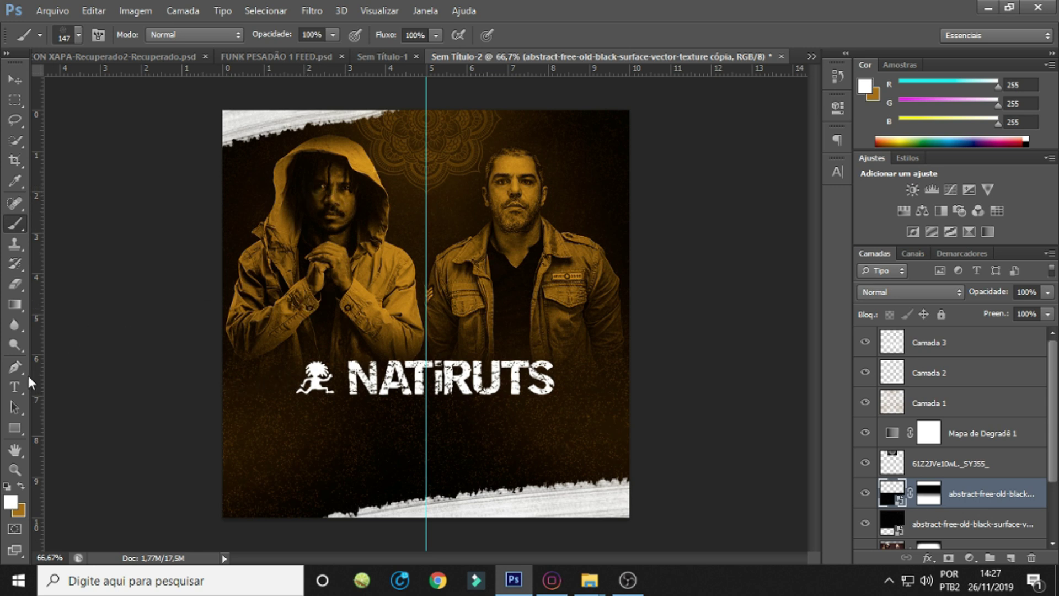
Make a rectangular selection for a small box below the NATIRUTS logo.
left_click(864, 341)
left_click(15, 387)
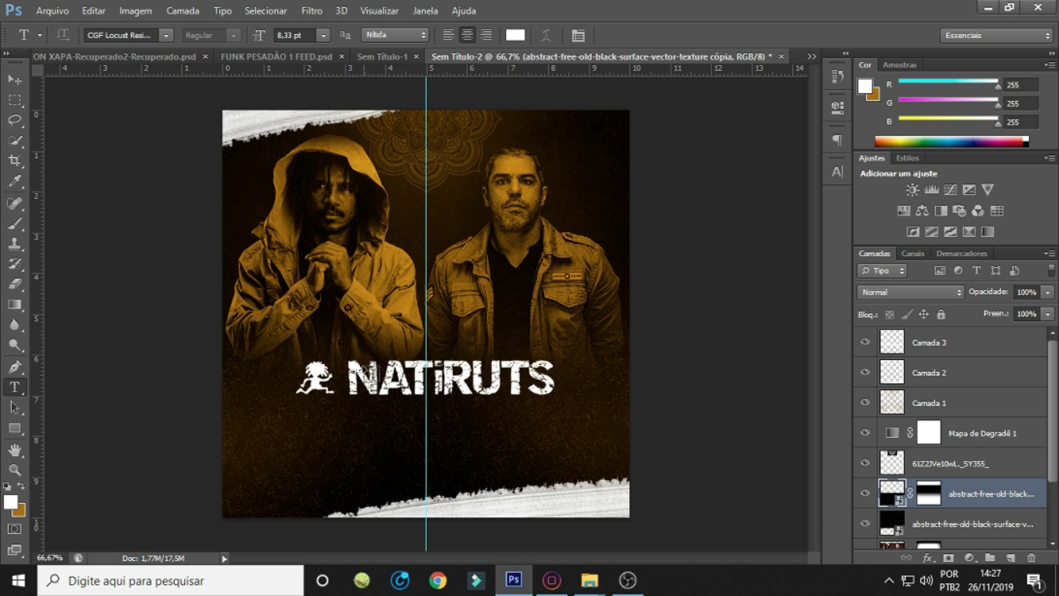
left_click(14, 99)
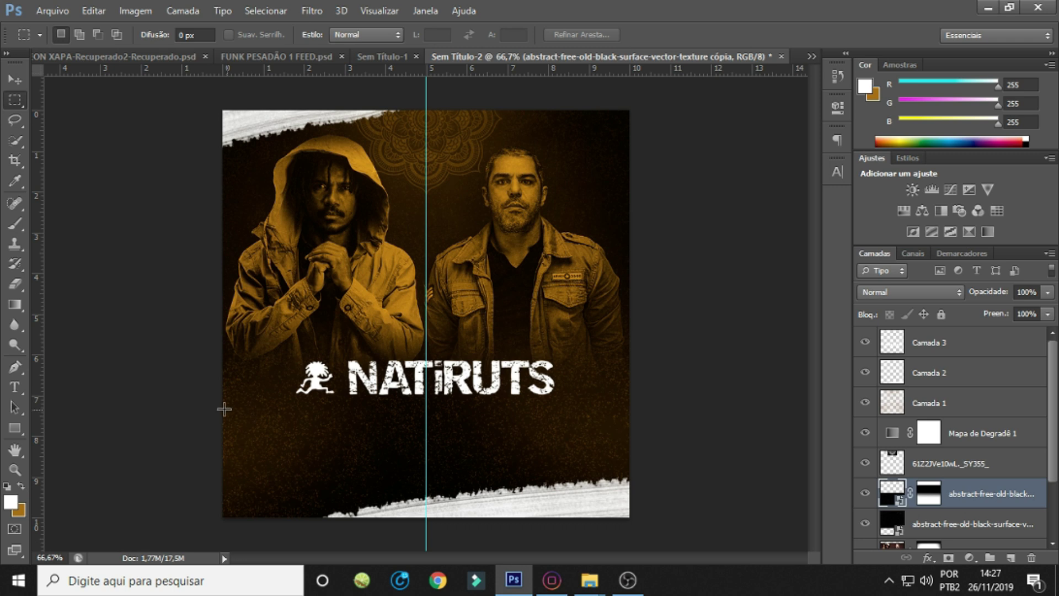
left_click(942, 345)
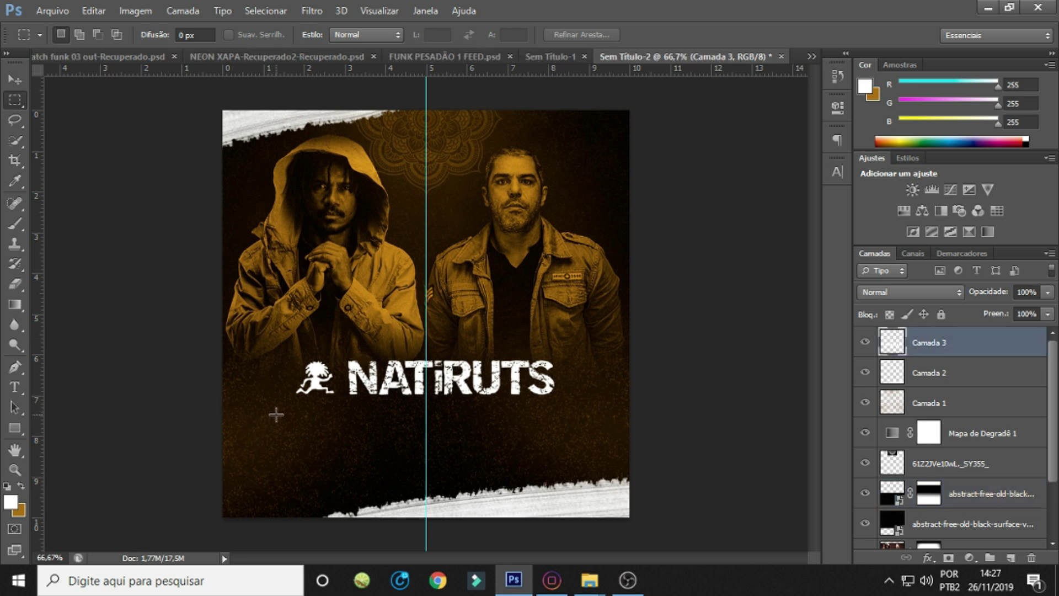
right_click(13, 103)
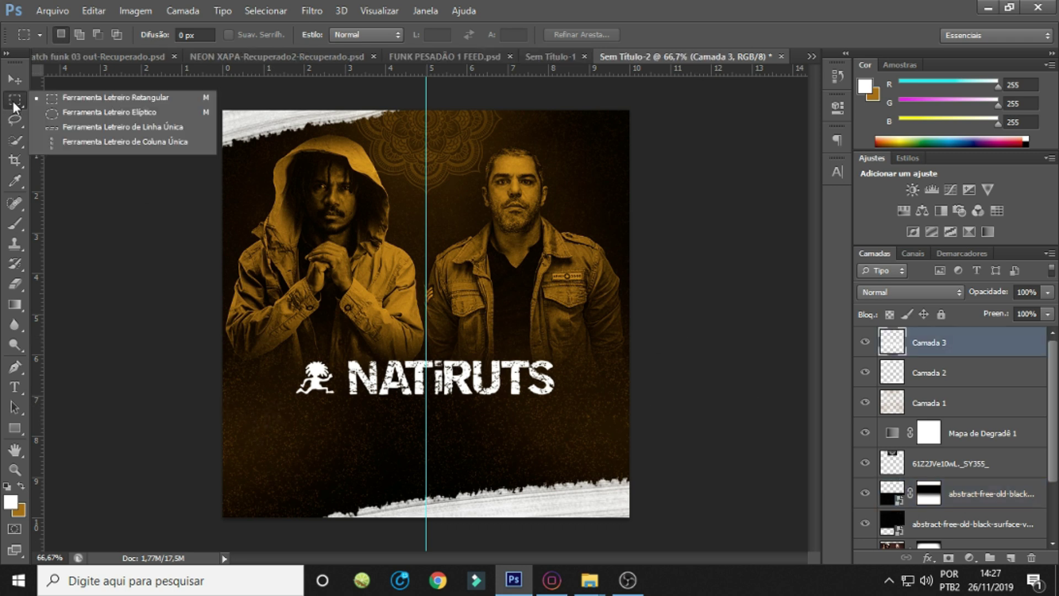
left_click(103, 98)
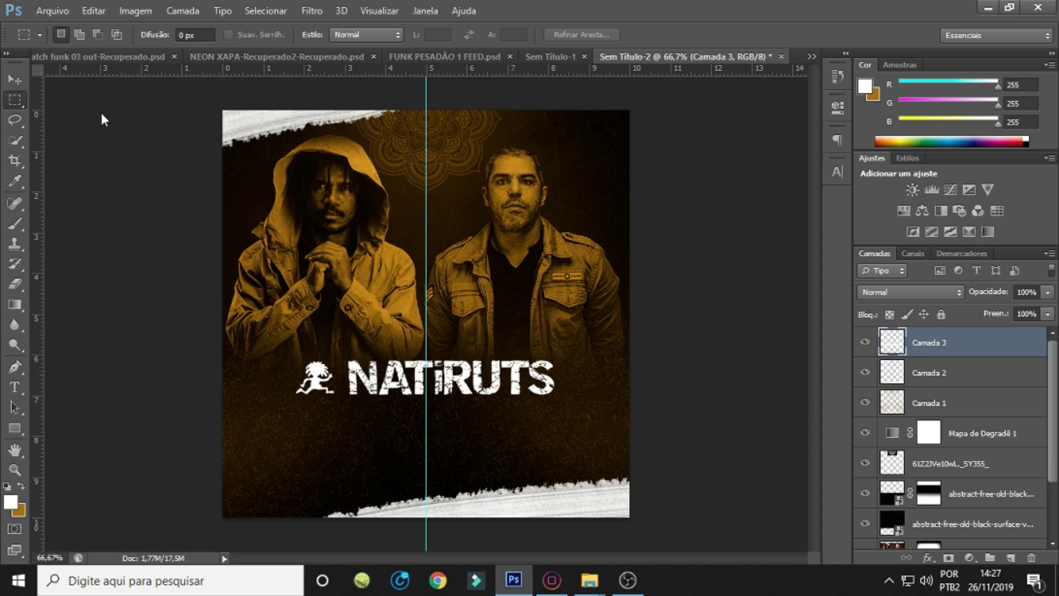
left_click_drag(276, 416, 367, 436)
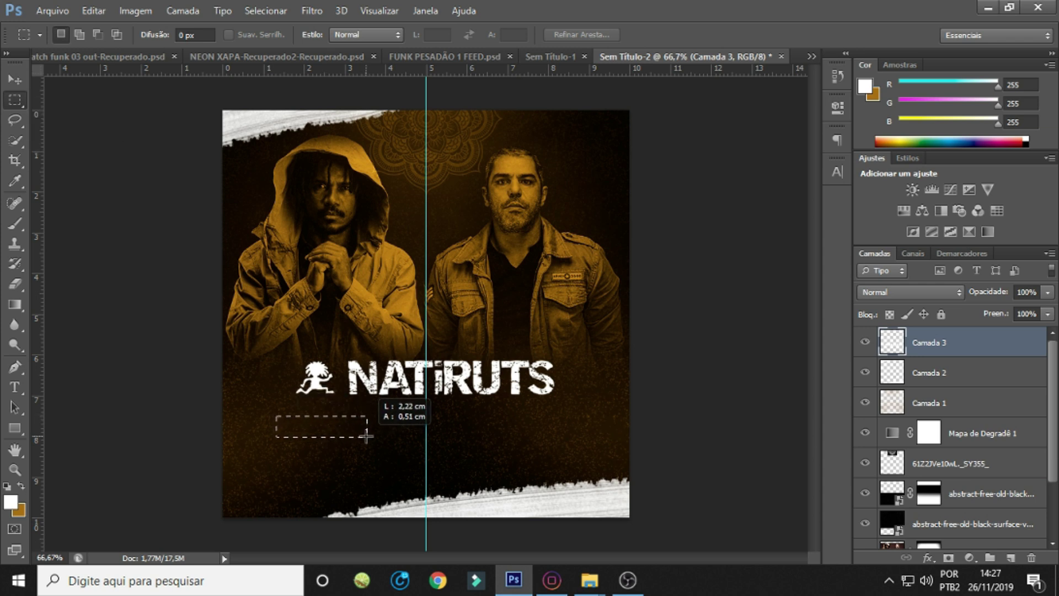
left_click_drag(368, 436, 361, 439)
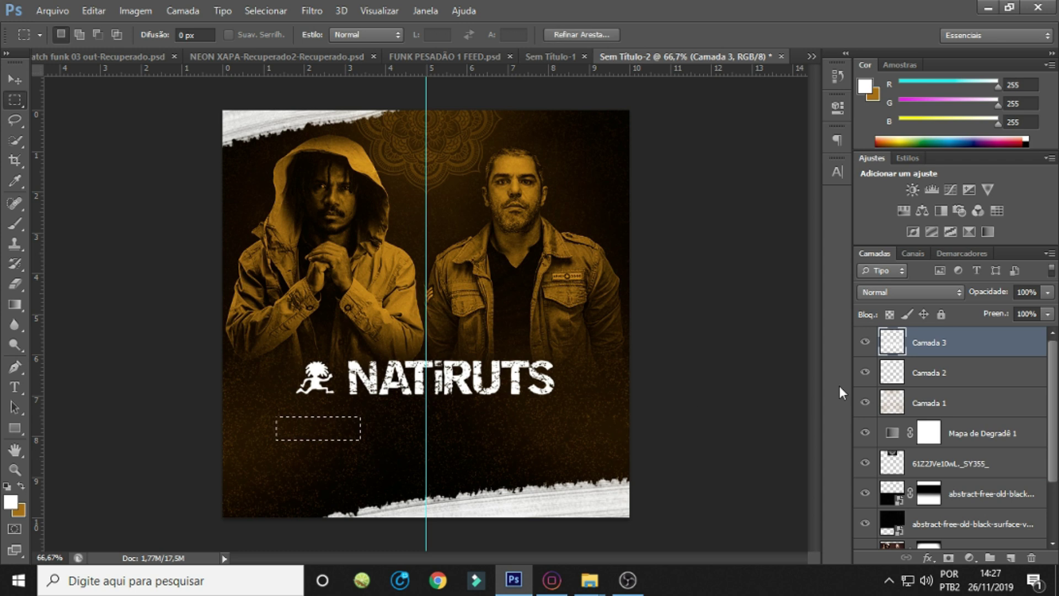
Fill the box selection with white on a new layer, Camada 4.
key("ctrl+shift+n")
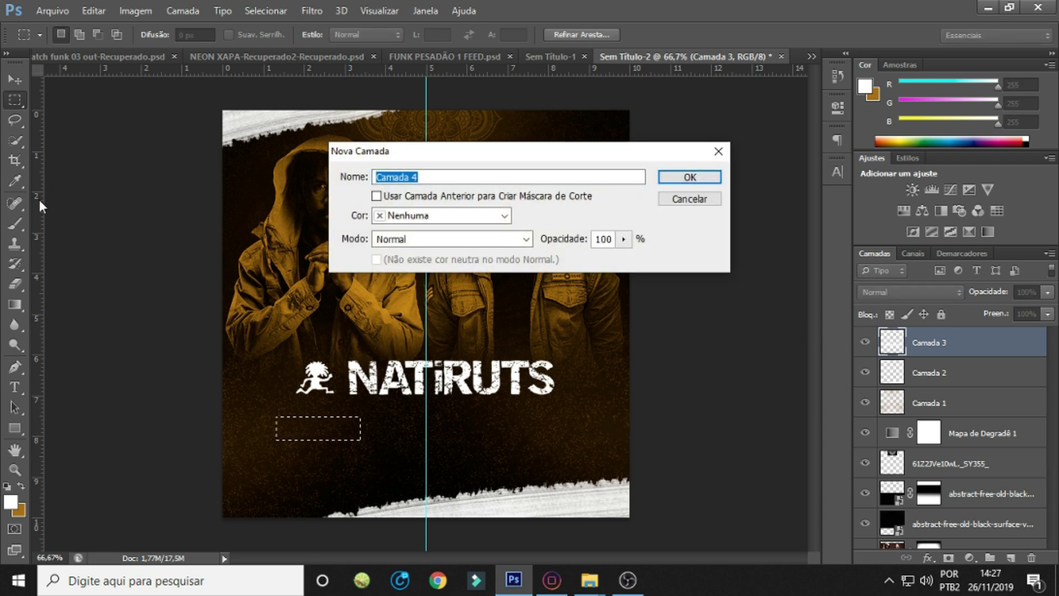
key("Return")
key("b")
key("alt+BackSpace")
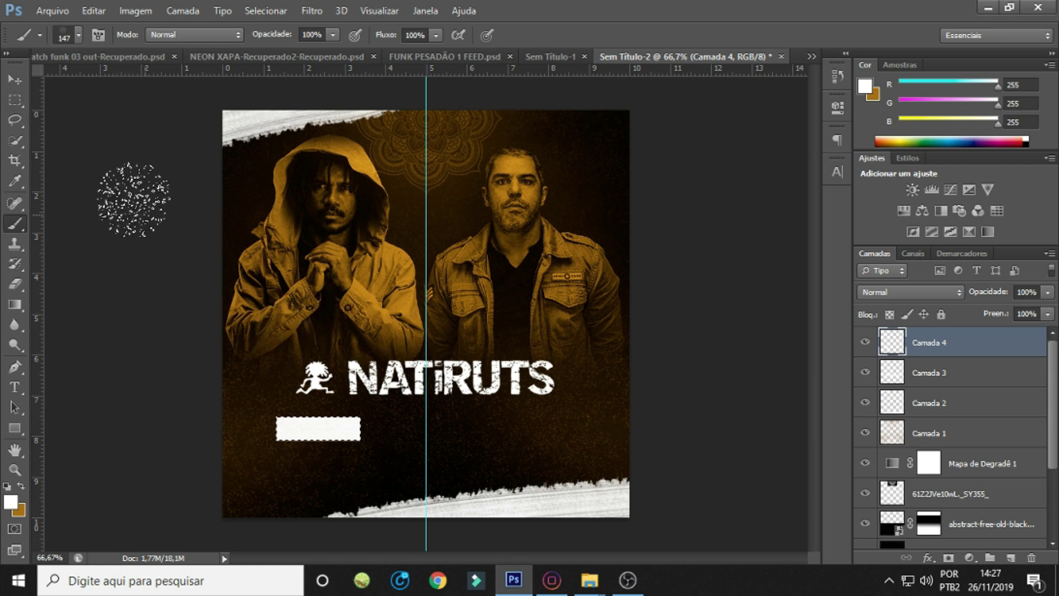
Cut a thin vertical strip out of the white box, splitting it into two blocks.
key("m")
key("ctrl+d")
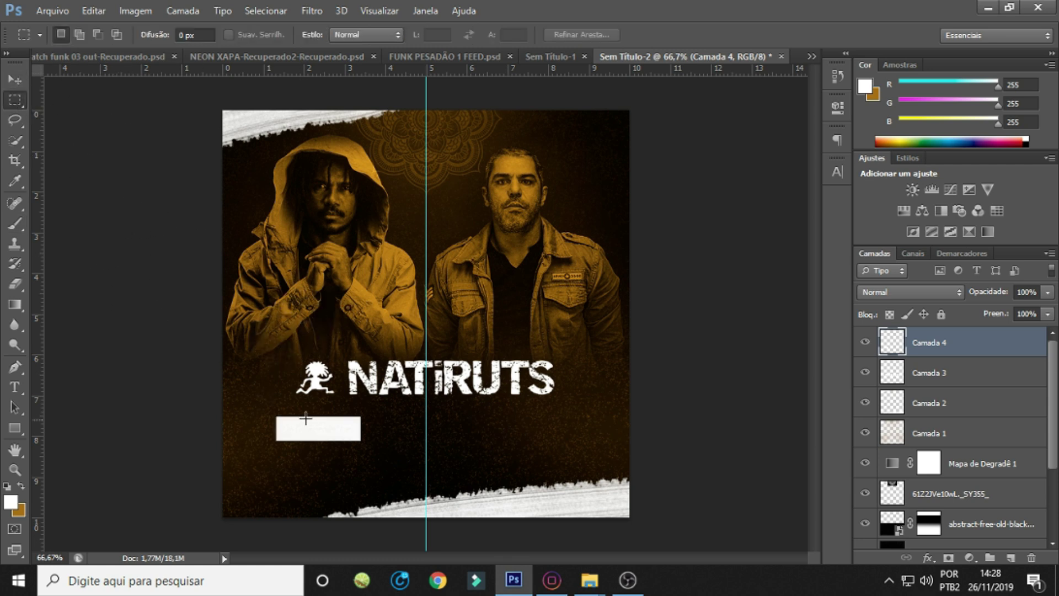
left_click_drag(304, 413, 306, 452)
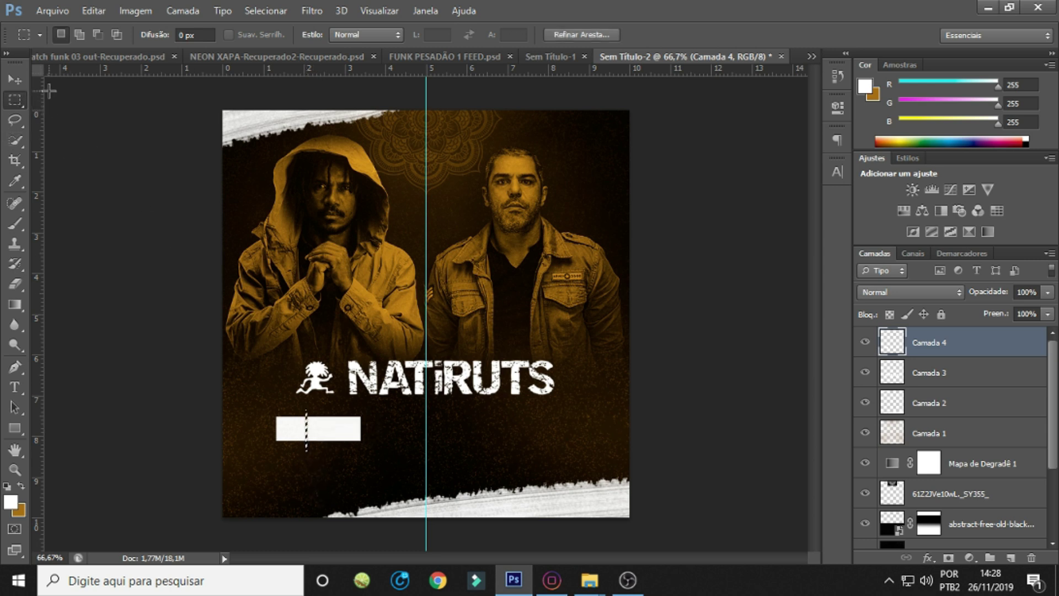
key("Delete")
key("ctrl+d")
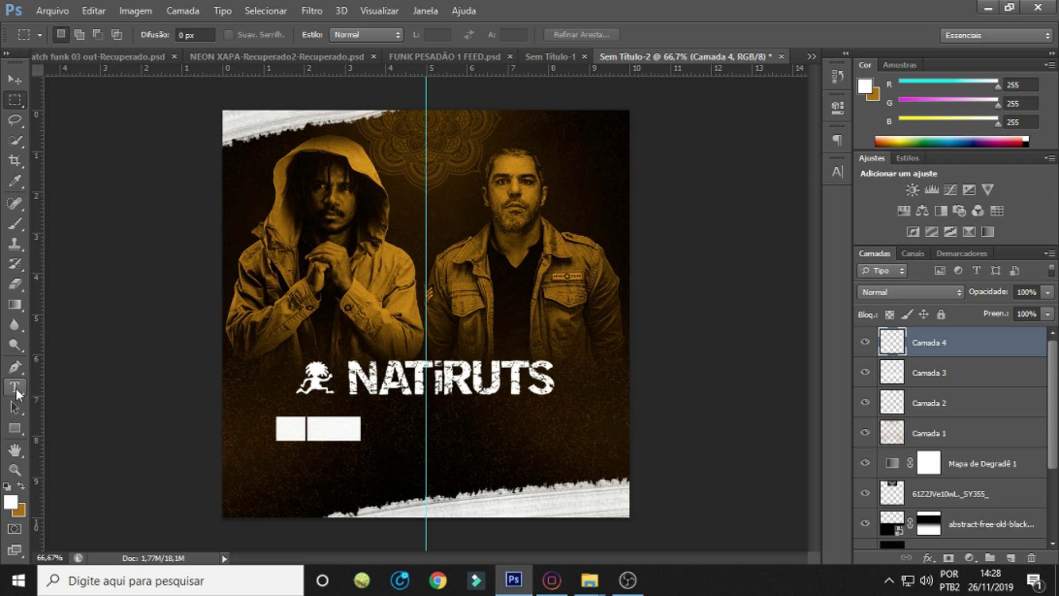
Create the 26 text layer and set its font to Century Gothic.
left_click(17, 391)
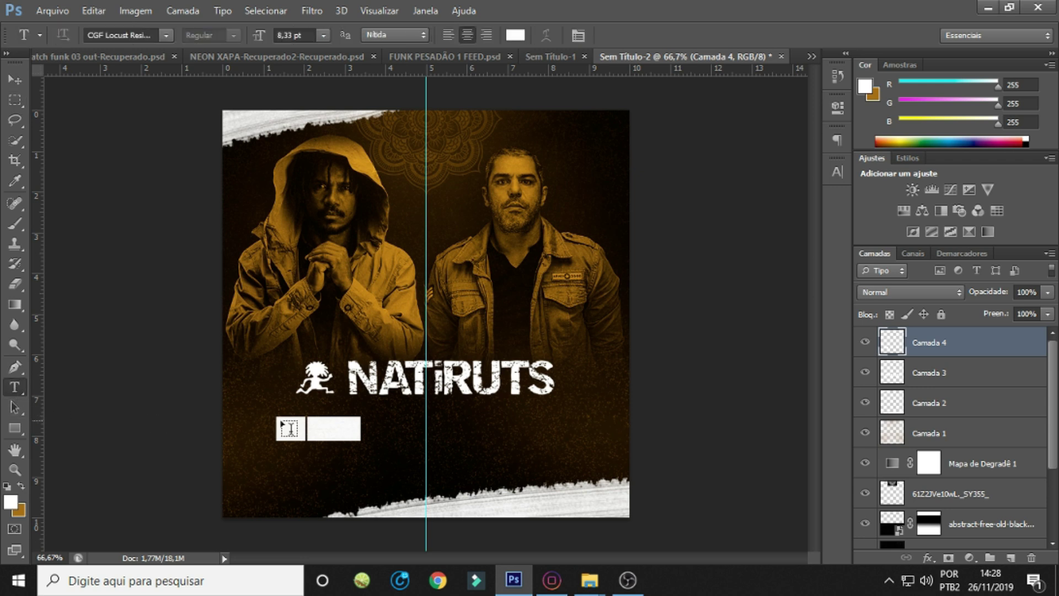
left_click(289, 467)
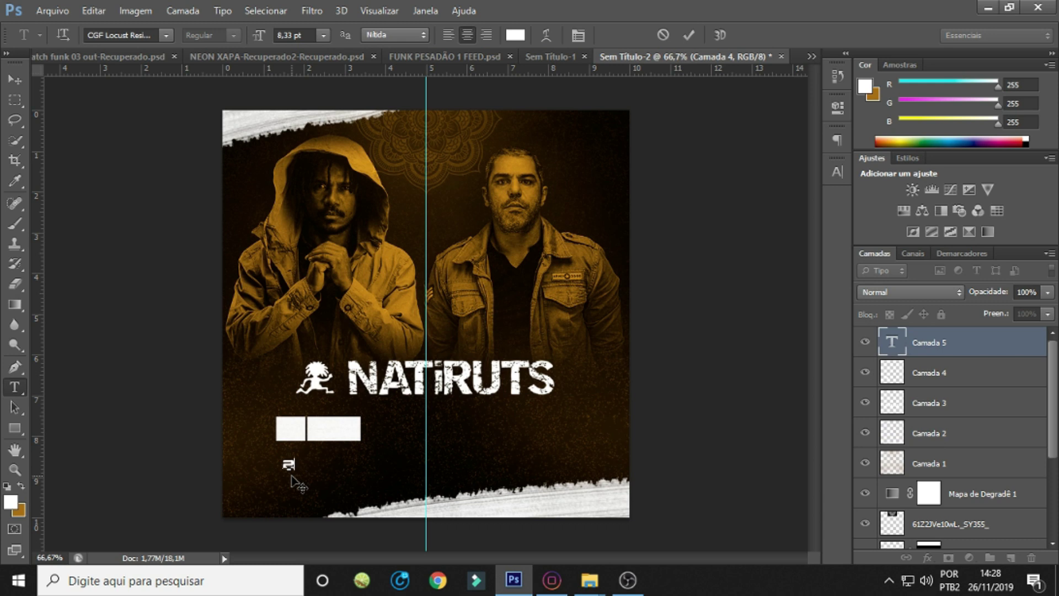
key("ctrl+a")
left_click(138, 36)
type("Century")
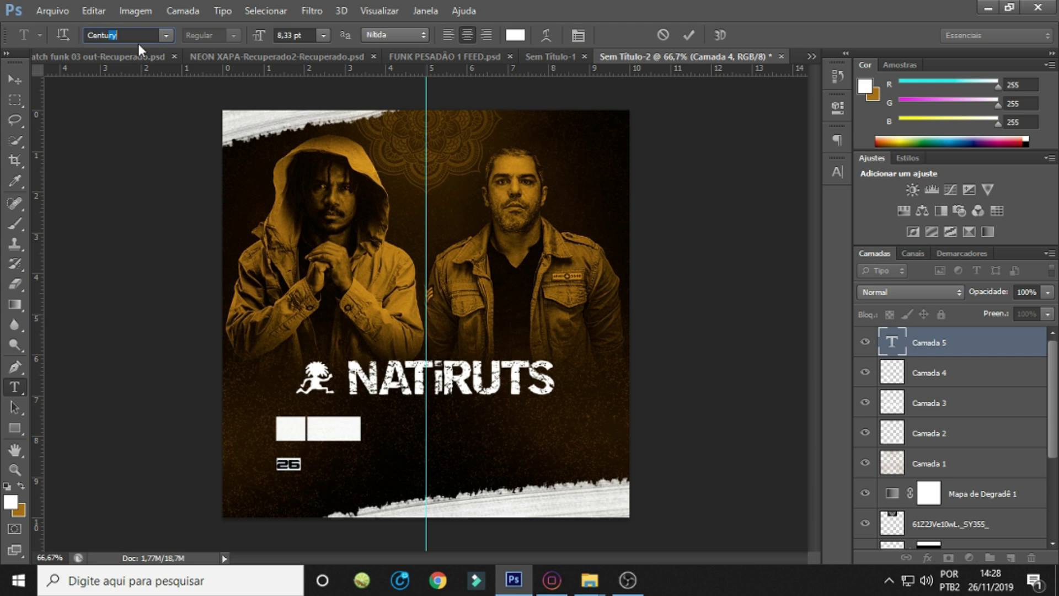
key("Return")
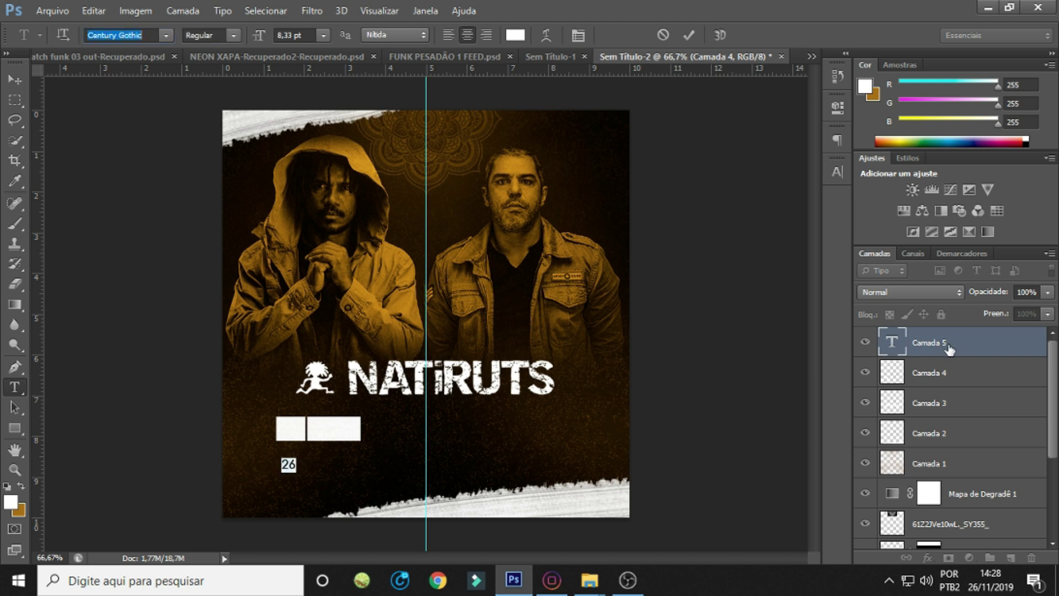
left_click(944, 350)
Colour the 26 dark brown (1f1607) sampled from the flyer.
left_click(837, 172)
key("Return")
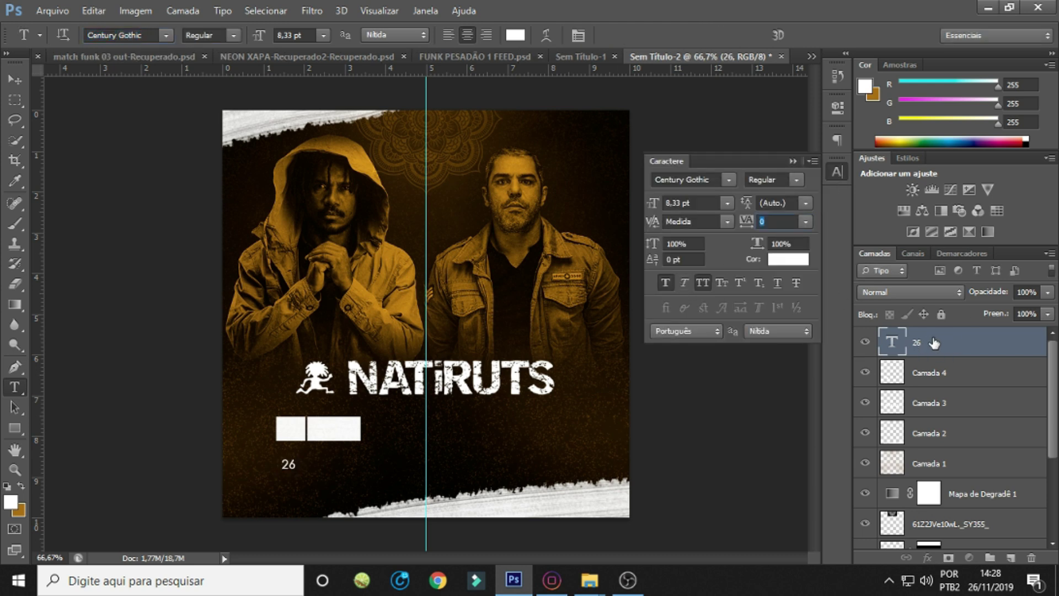
left_click(800, 265)
left_click(578, 187)
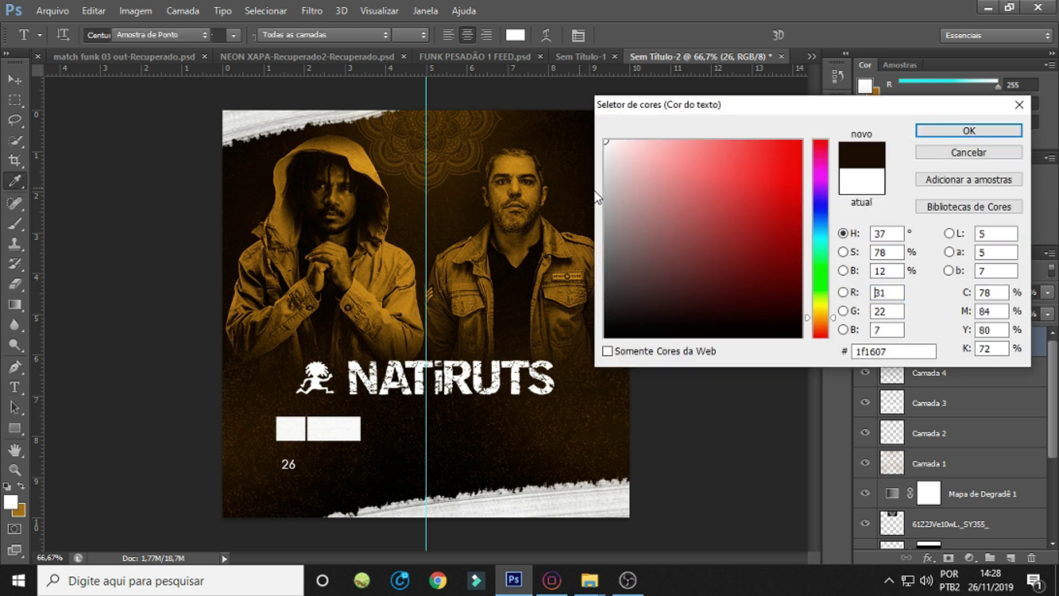
key("Return")
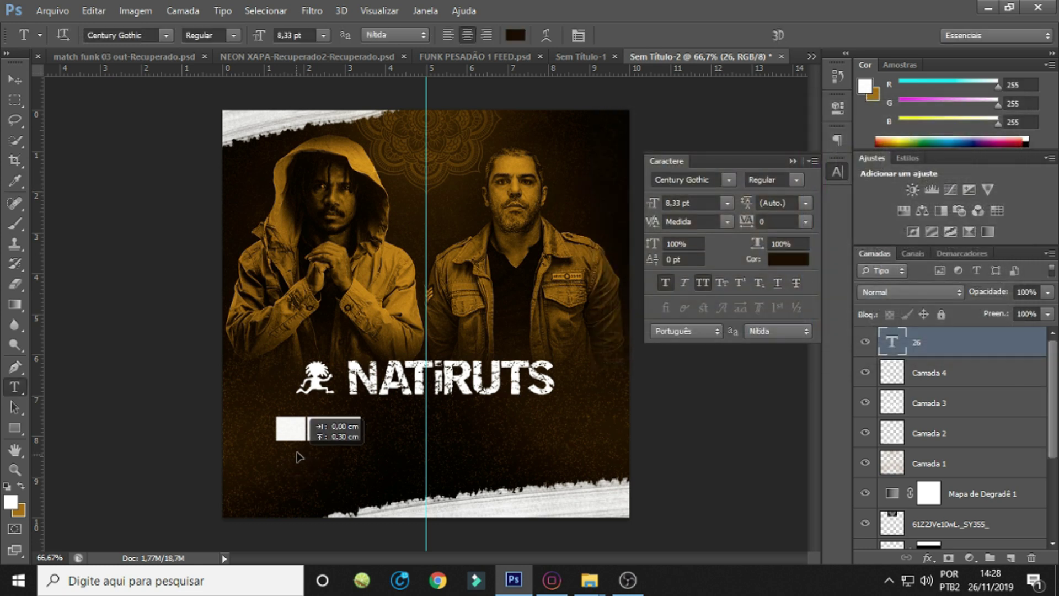
Set the 26 to 15 pt and Bold.
left_click(323, 35)
left_click(315, 142)
left_click(324, 35)
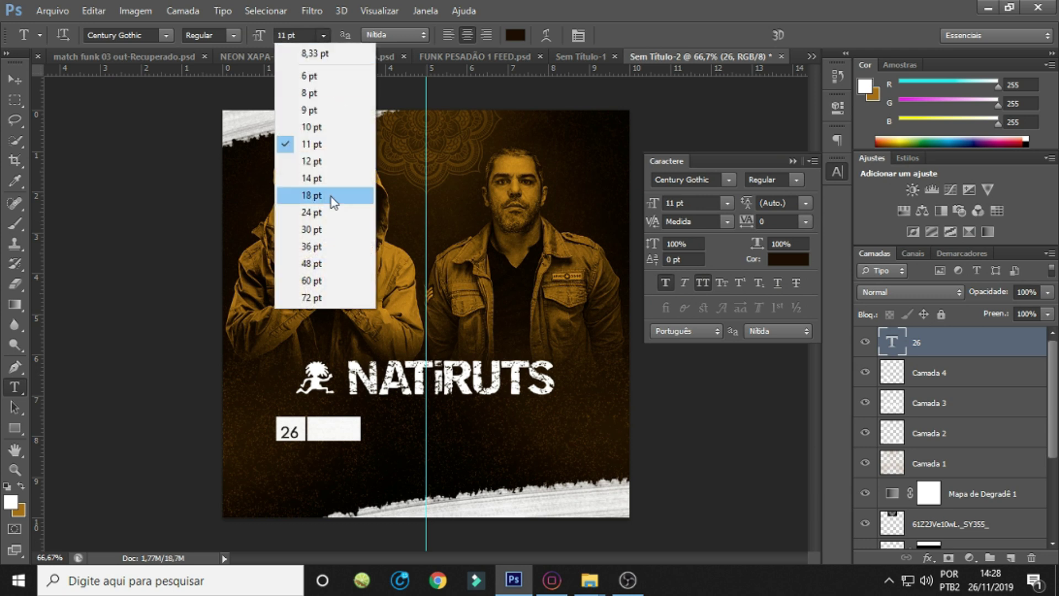
left_click(319, 196)
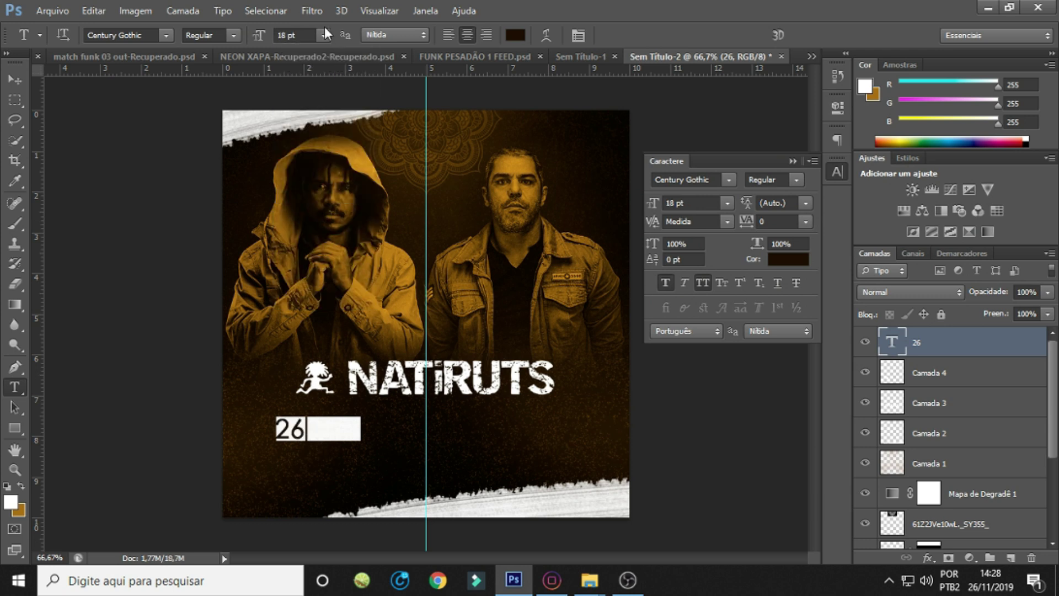
left_click(283, 35)
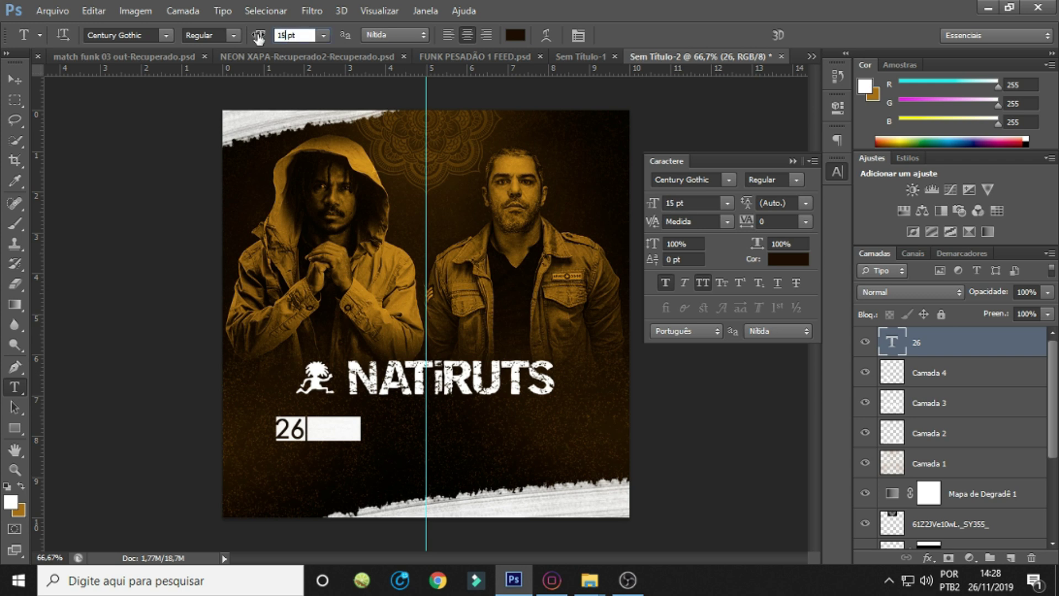
key("Return")
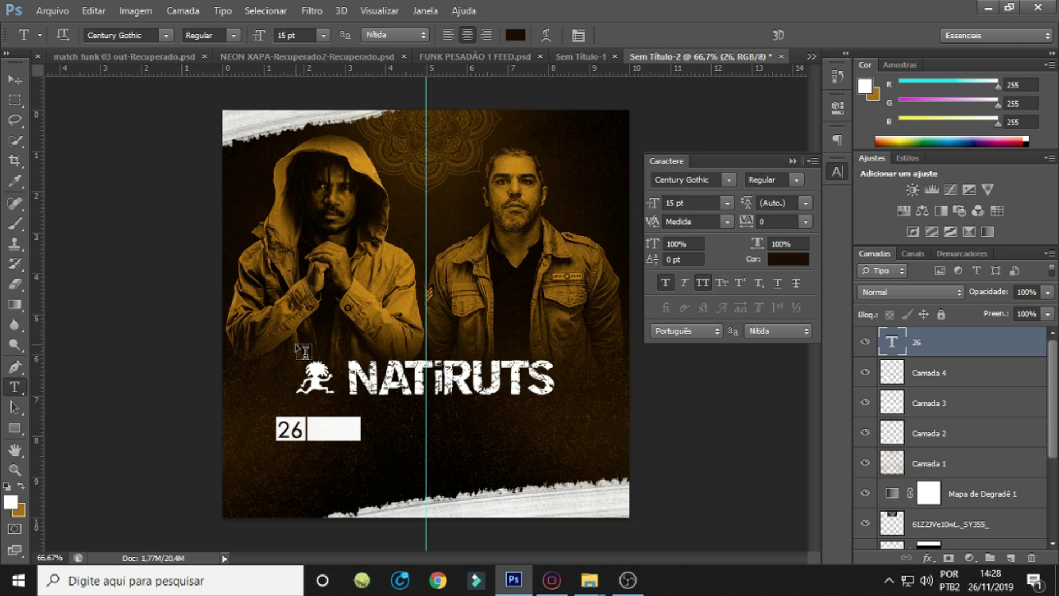
left_click(229, 36)
left_click(229, 77)
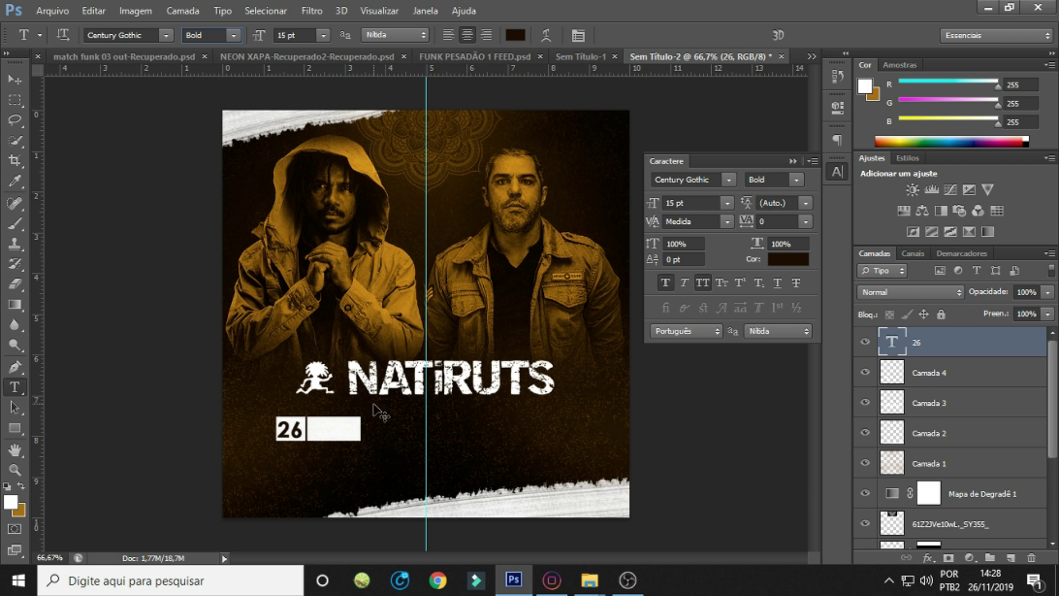
Duplicate the 26, retype the copy as NOV, and place it right beside the 26.
left_click_drag(338, 438, 326, 430)
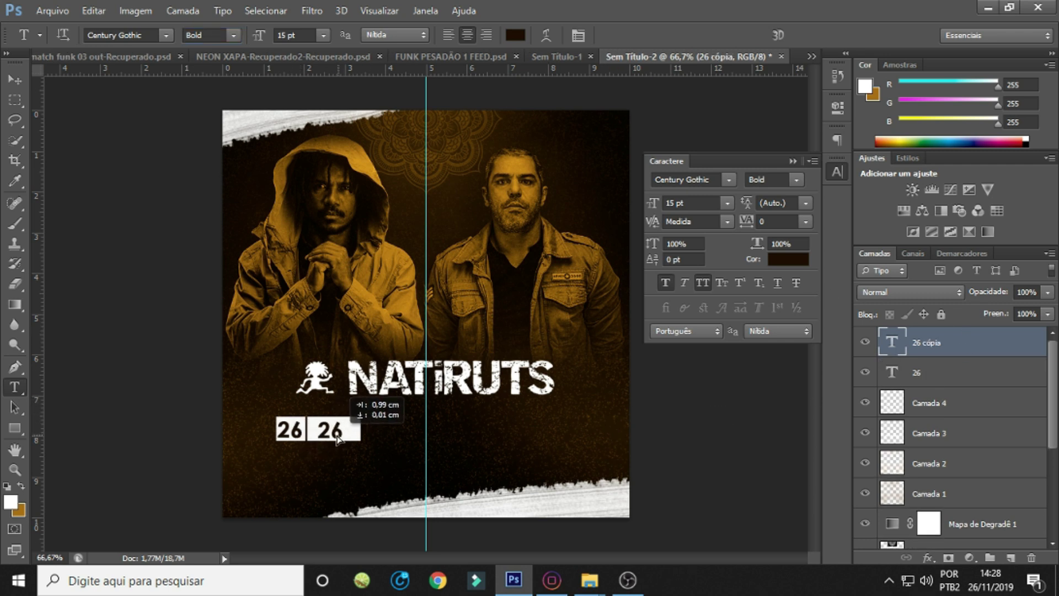
double_click(325, 430)
type("NOV")
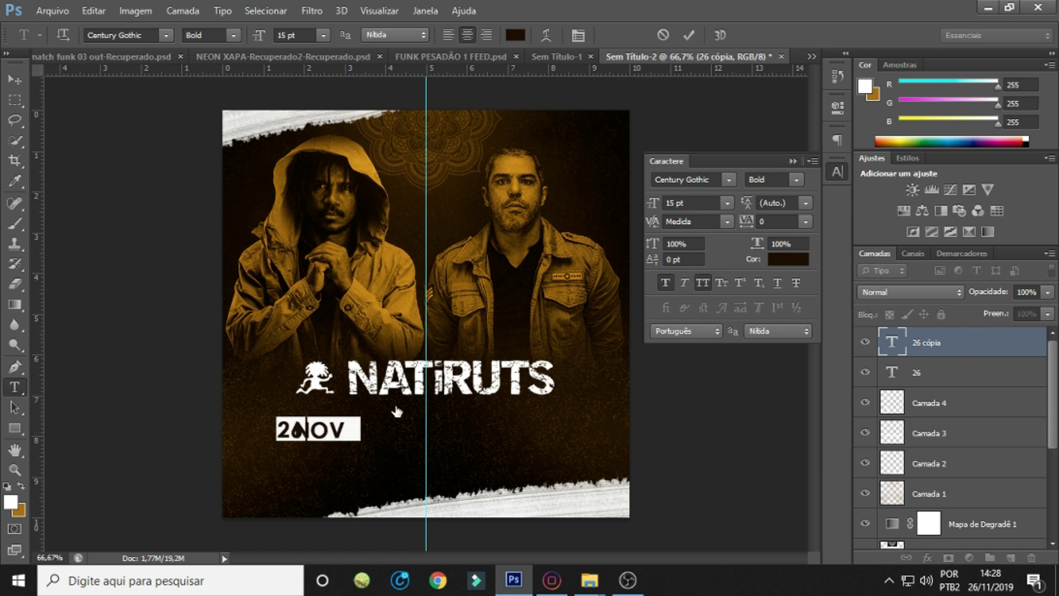
key("ctrl+Return")
left_click_drag(338, 431, 349, 431)
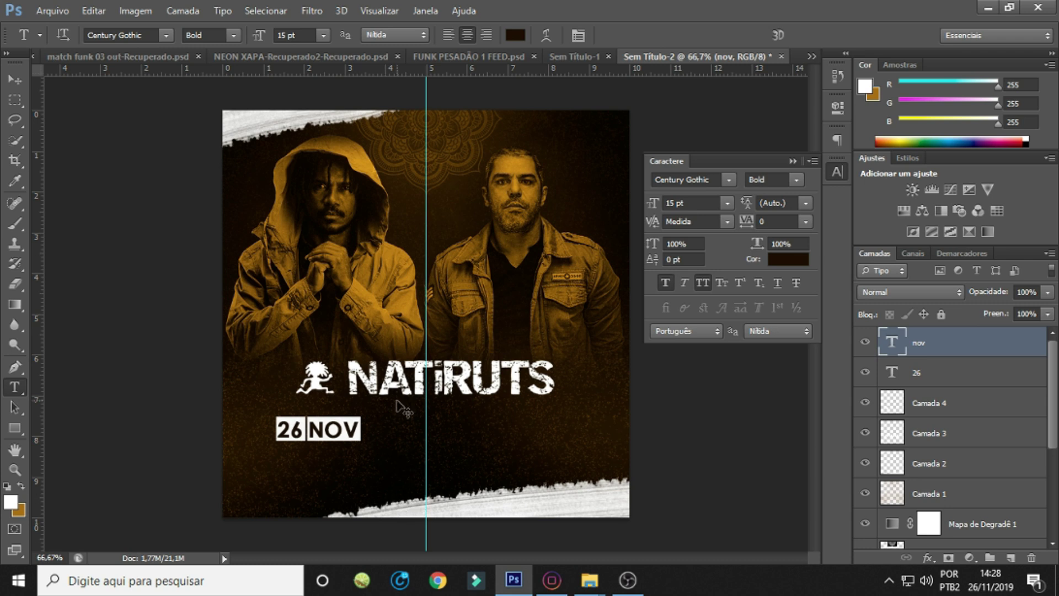
Colour NOV brown (#644914) sampled from the photo and start a new text line after it.
left_click(790, 262)
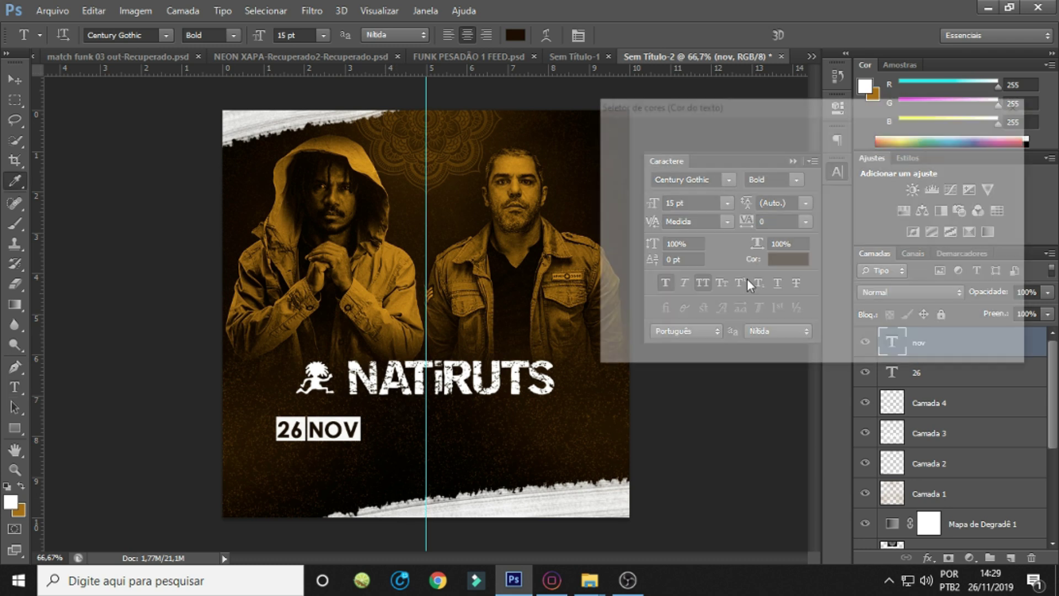
left_click(475, 262)
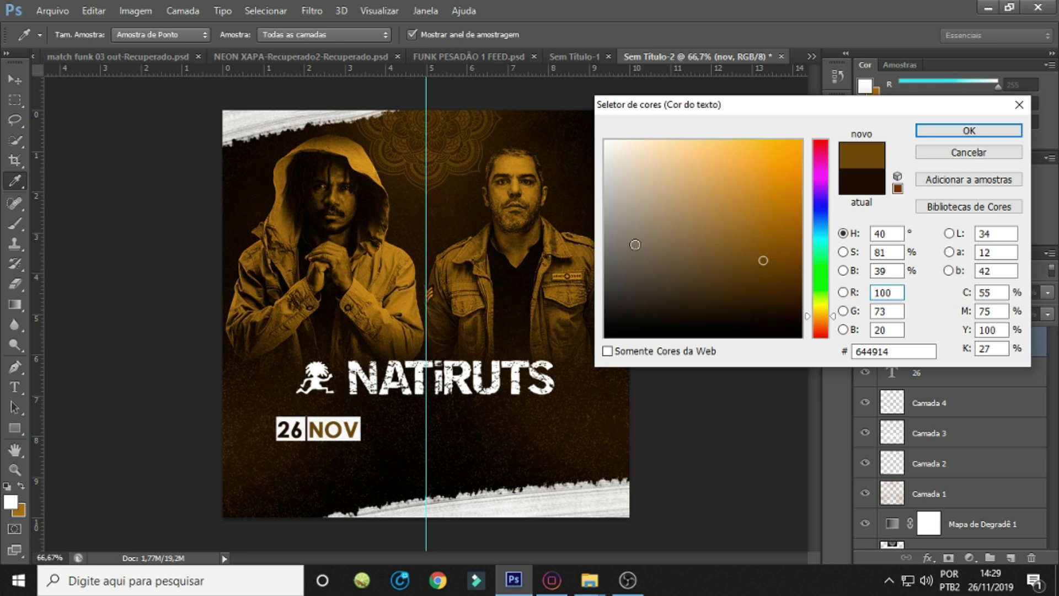
left_click(949, 129)
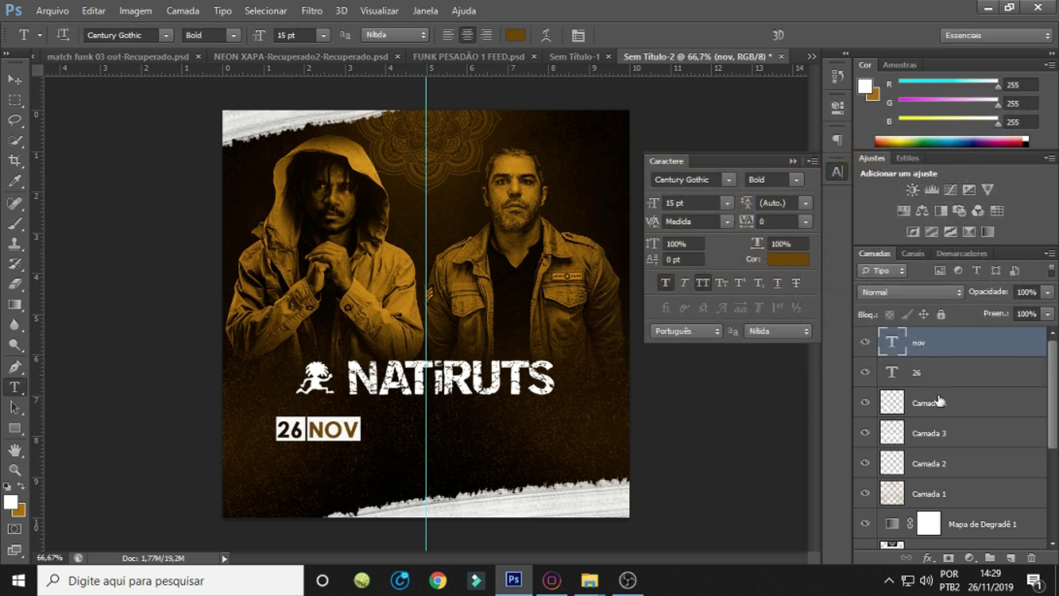
left_click(377, 429)
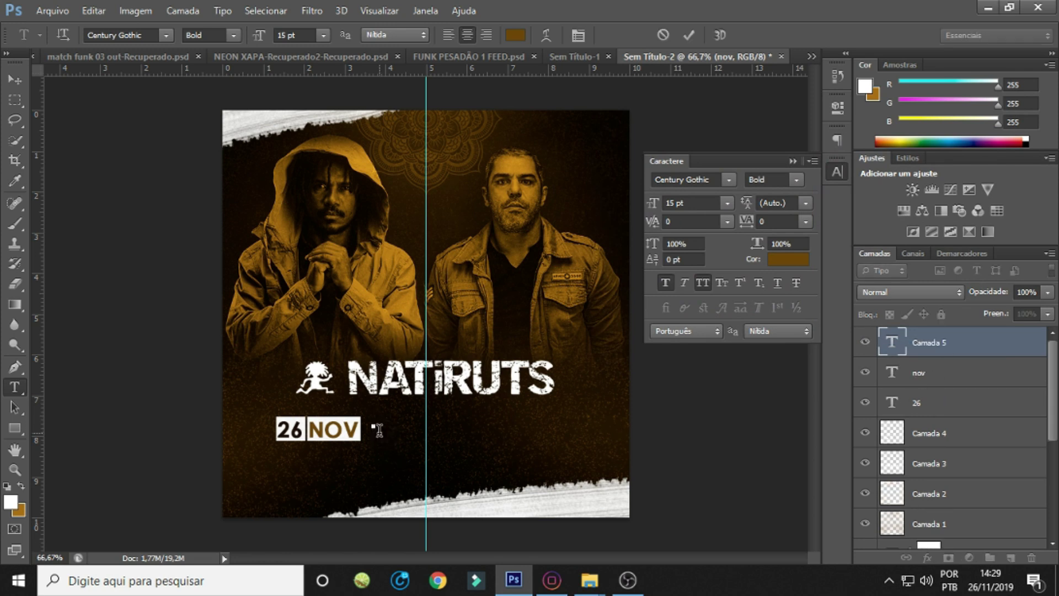
Type CASA DE EVENTO at 6 pt and move it next to NOV.
type("CASA DE EVENTO")
key("ctrl+a")
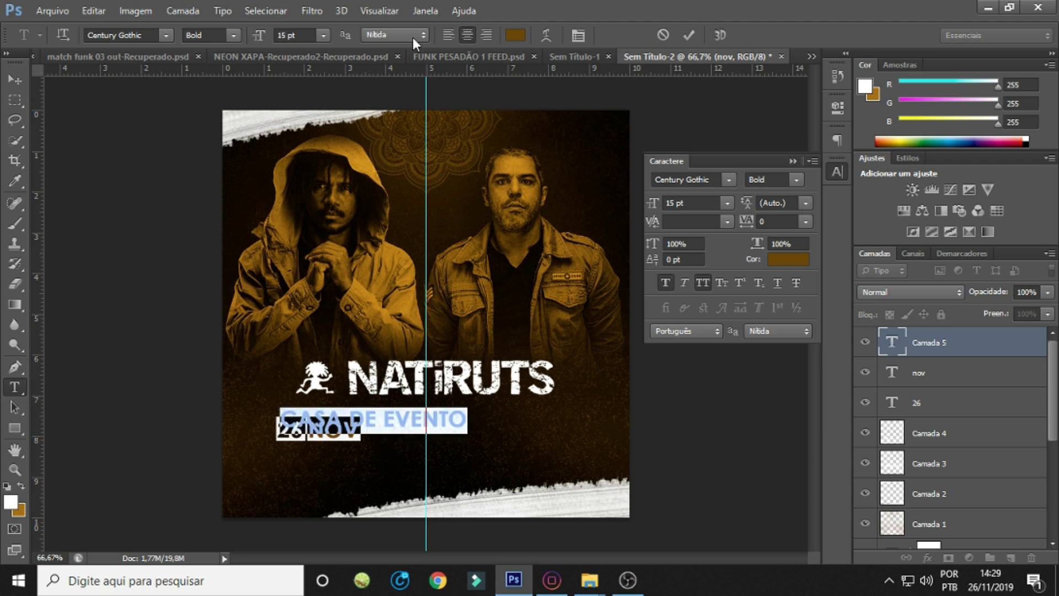
left_click(323, 36)
left_click(315, 76)
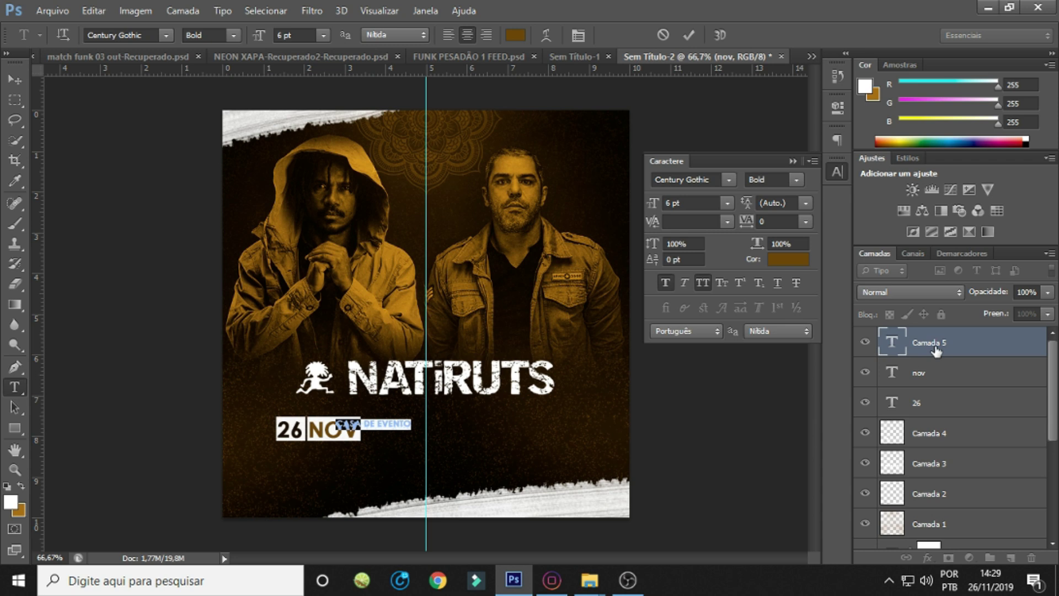
left_click(935, 362)
left_click_drag(377, 424, 422, 432)
Retype the copy below as CIDADE in light grey (e1e1e1) under CASA DE EVENTO.
double_click(423, 434)
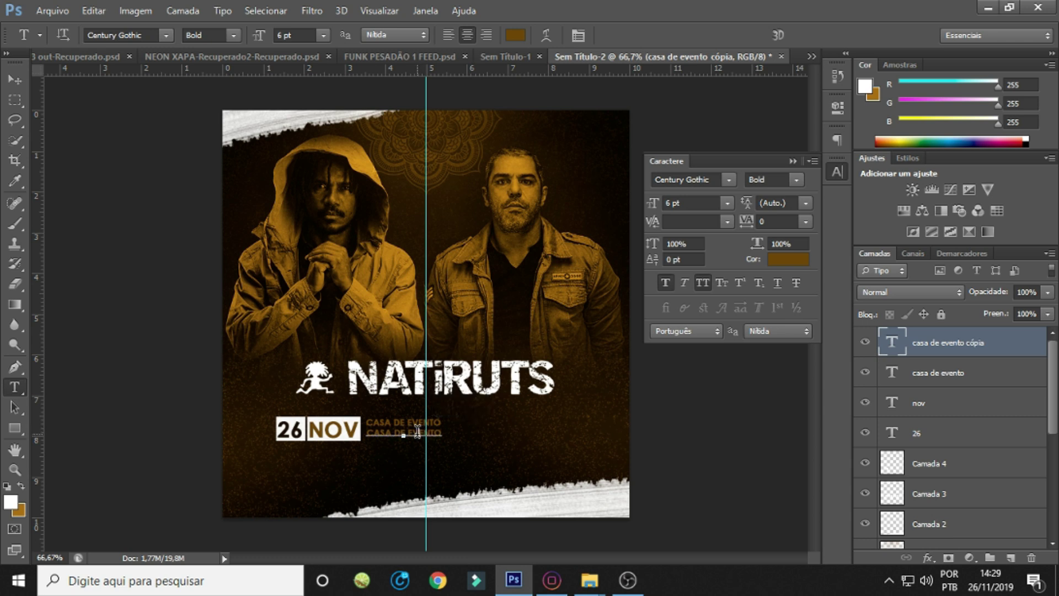
type("cida")
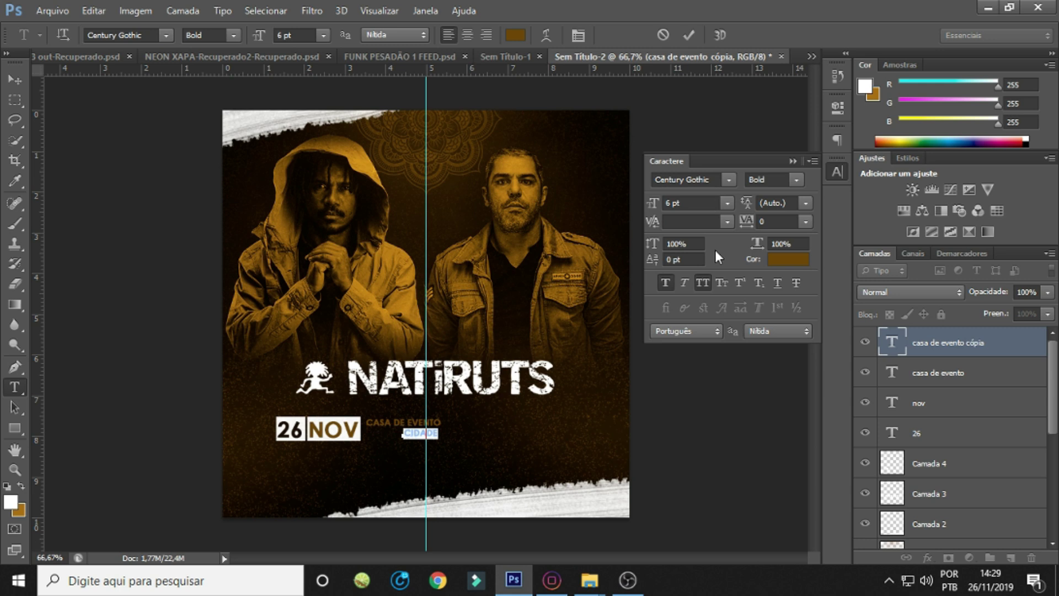
left_click(786, 261)
left_click_drag(652, 206, 605, 163)
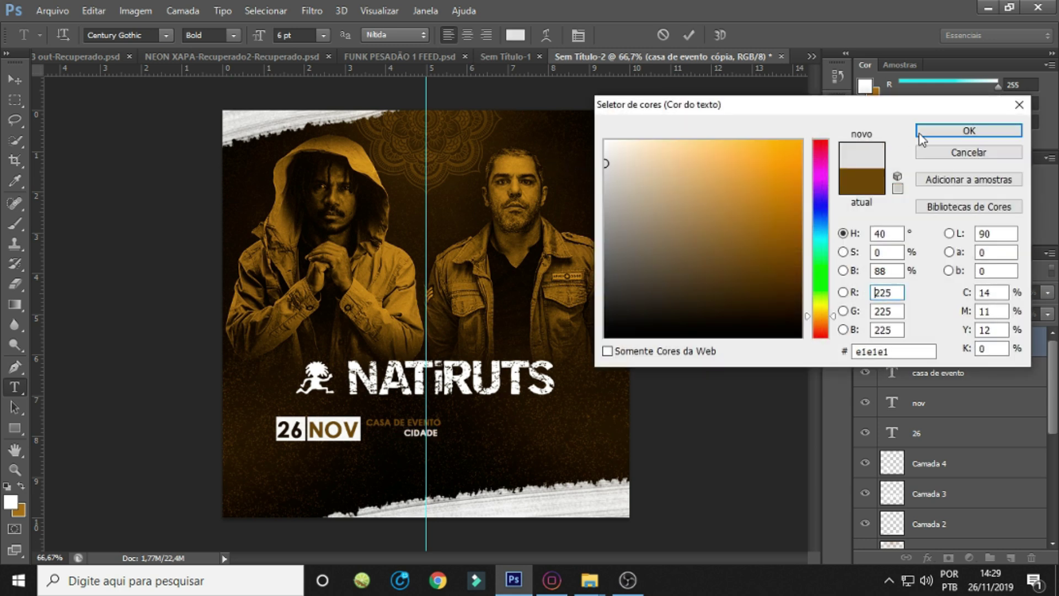
left_click(951, 132)
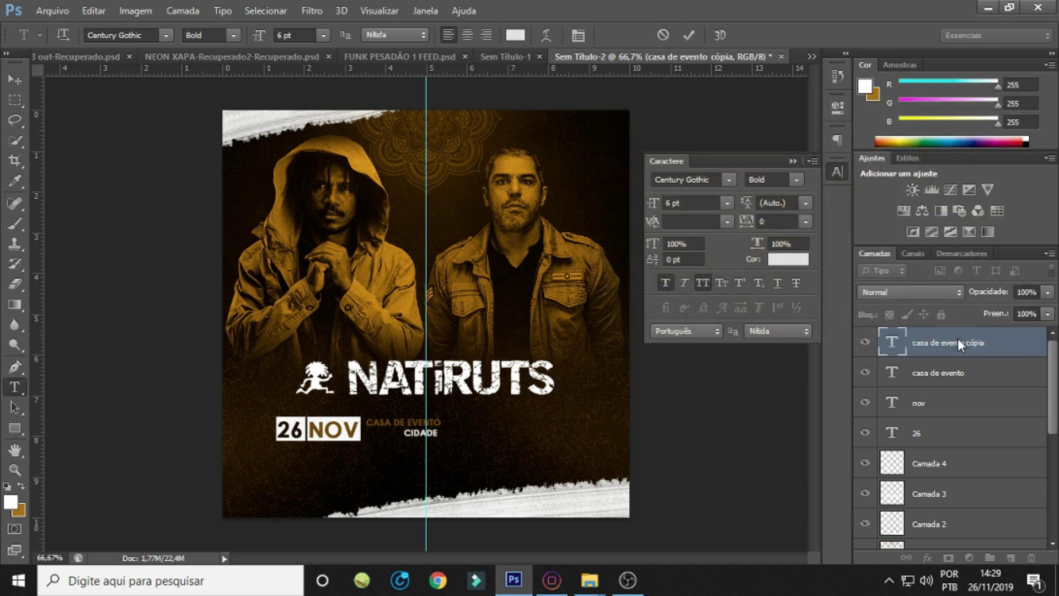
left_click(919, 359)
left_click_drag(418, 438, 381, 438)
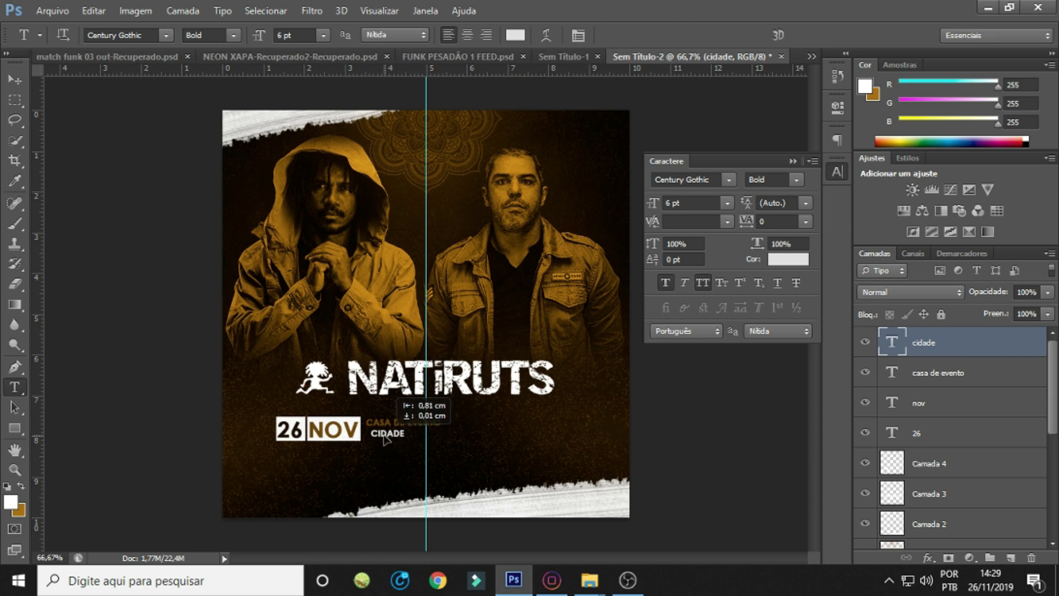
Scale both venue lines slightly and nudge them into place.
left_click(970, 375, "ctrl")
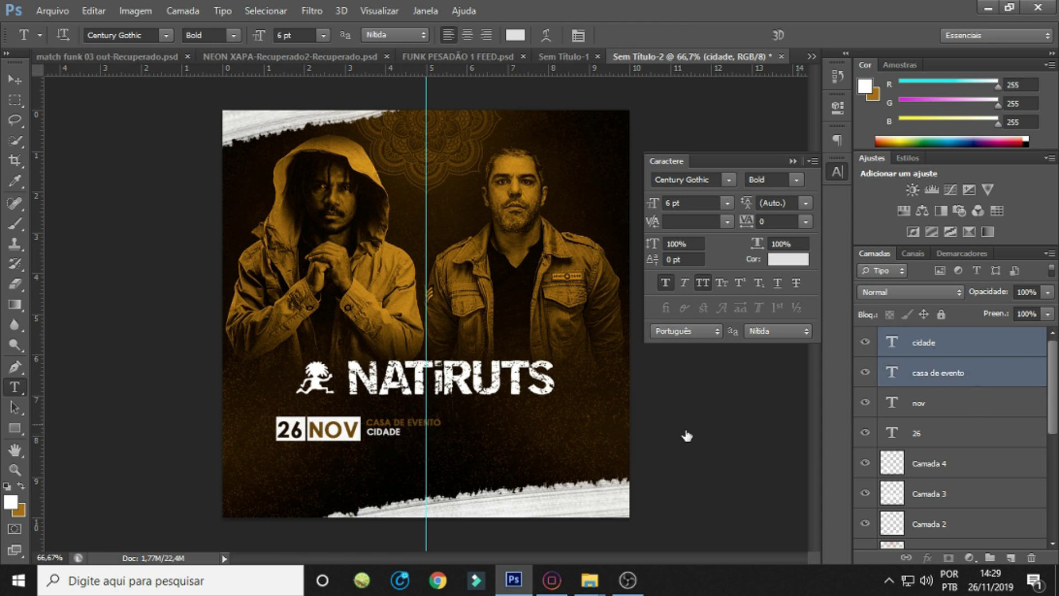
key("ctrl+t")
left_click_drag(440, 436, 447, 442)
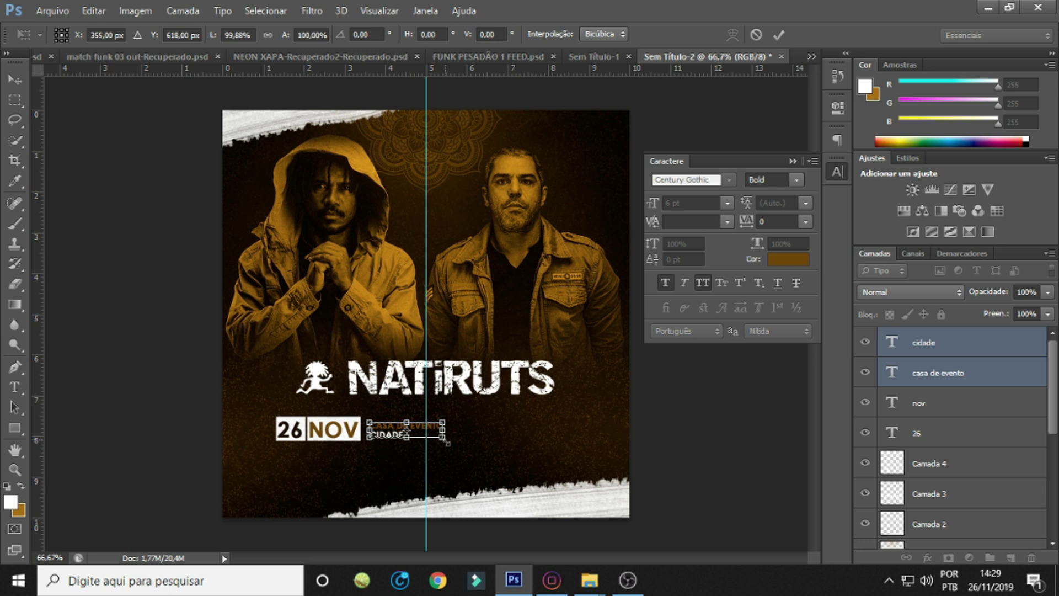
double_click(414, 439)
left_click_drag(415, 439, 408, 433)
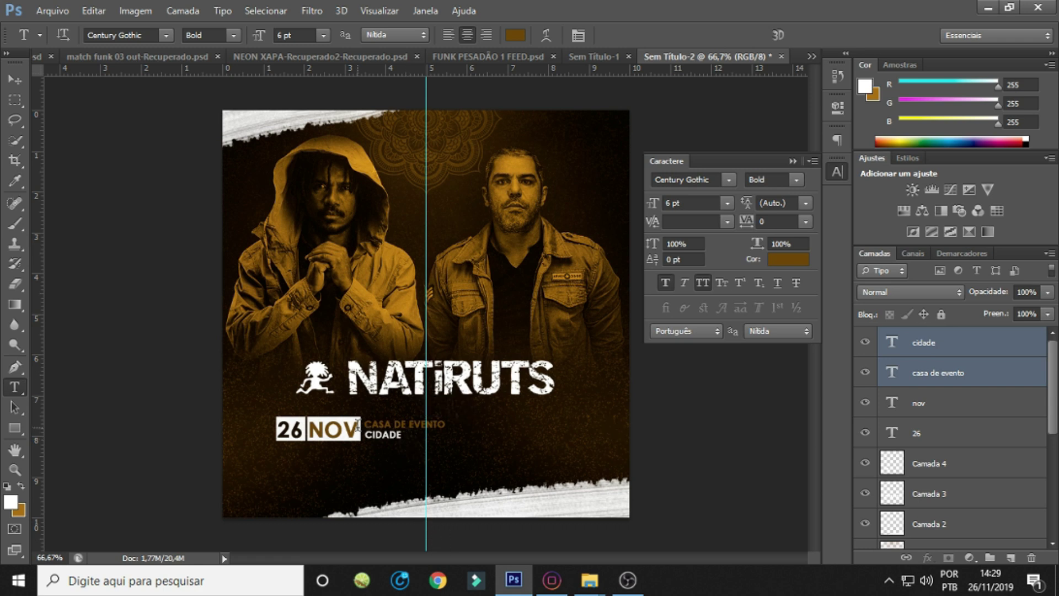
Tighten the NOV text's letter spacing to -25.
double_click(352, 422)
left_click(806, 221)
left_click(795, 291)
left_click(963, 409)
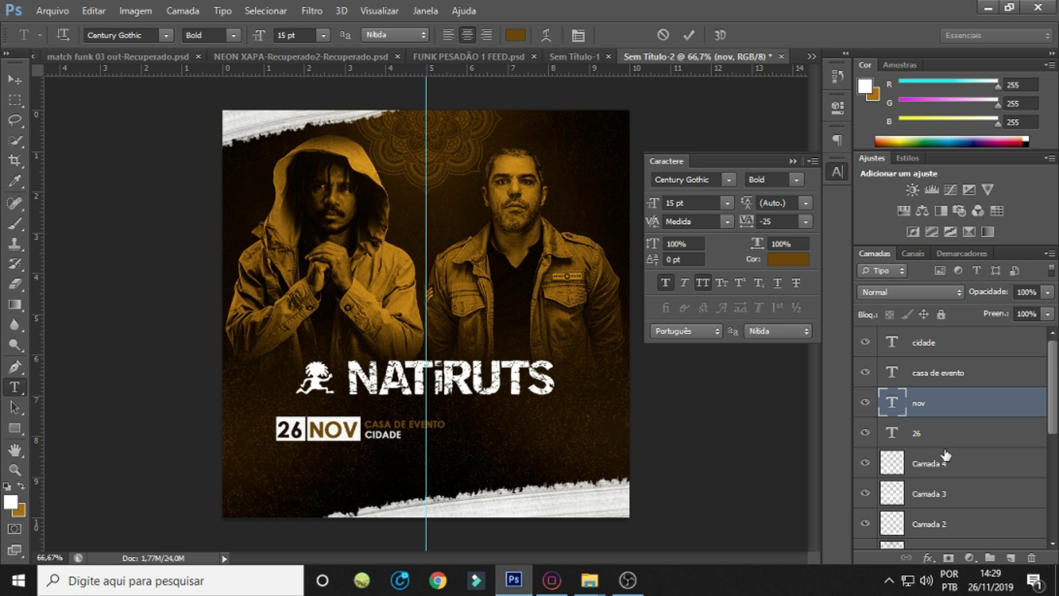
Group the 26, NOV, venue, city and white-box Camada 4 layers as Agrupar 1.
left_click(865, 462)
left_click(937, 465)
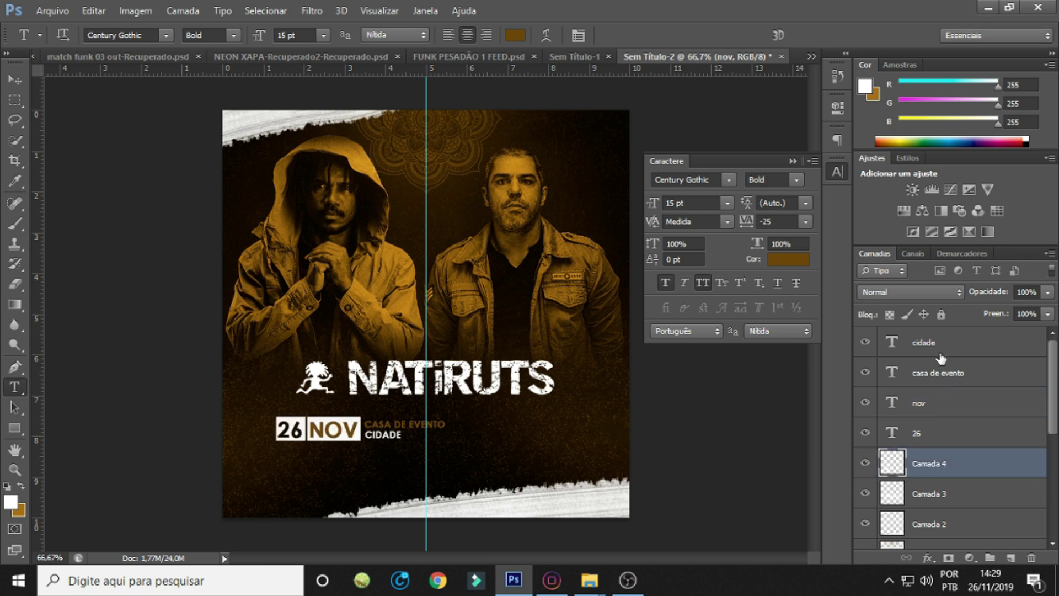
left_click(944, 348, "shift")
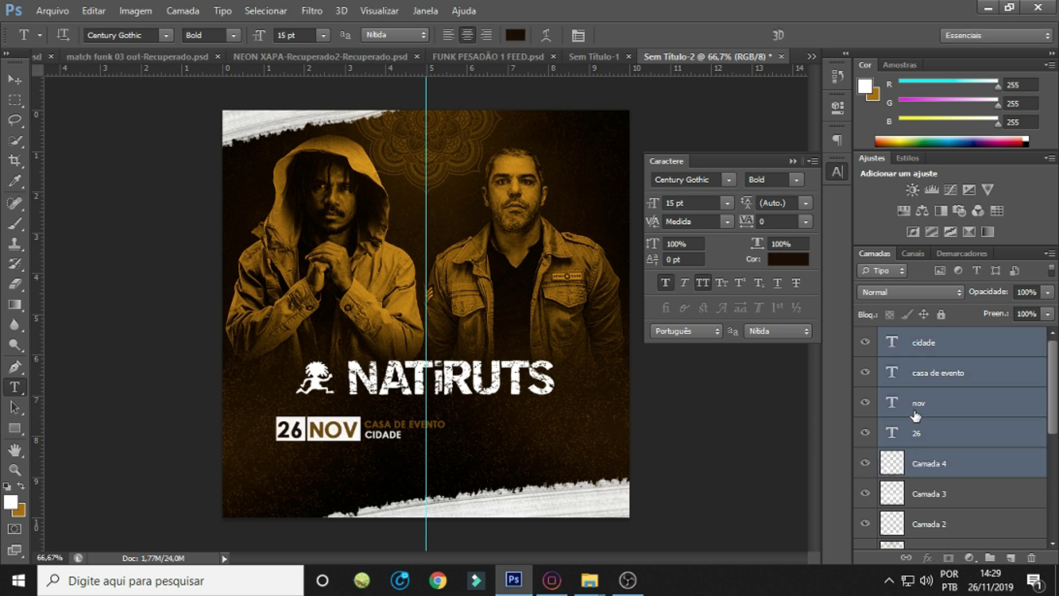
key("alt+shift")
key("ctrl")
Shrink the 26 NOV group to about 91.6% and duplicate it into a two-by-two grid.
left_click(883, 331)
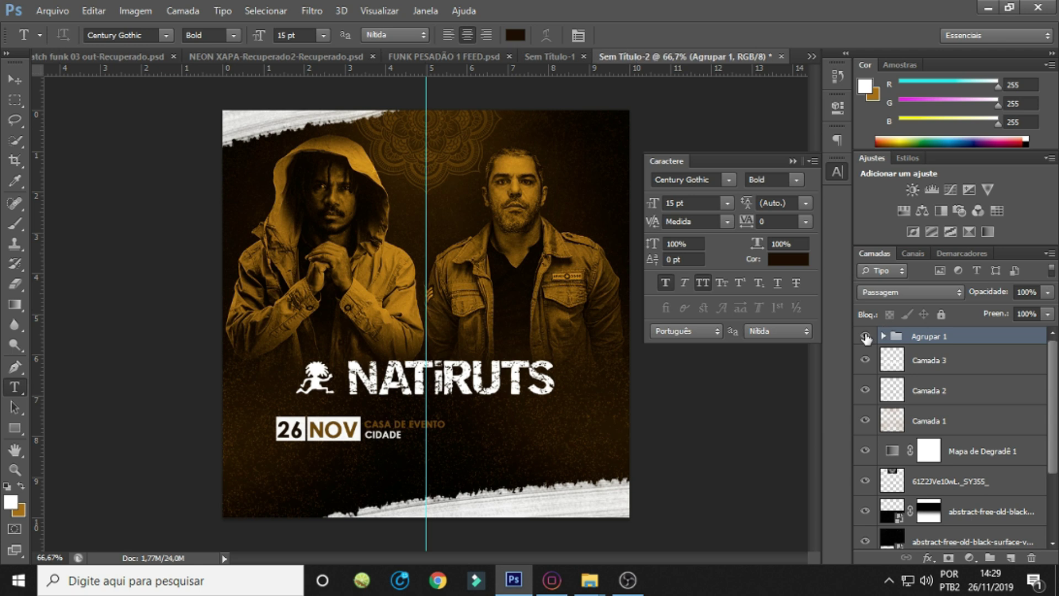
key("ctrl+t")
left_click_drag(445, 417, 389, 429)
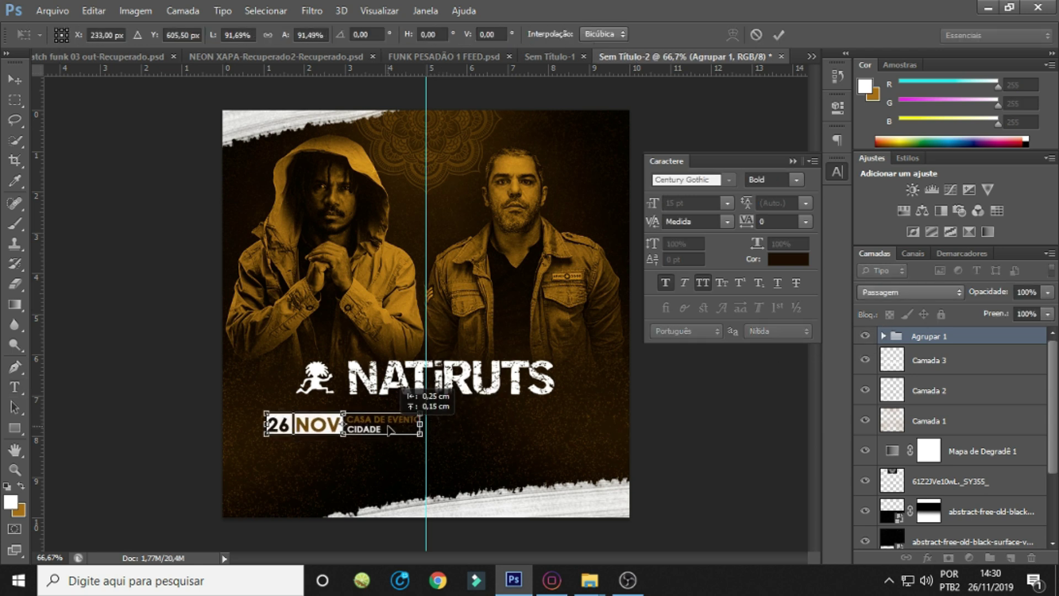
key("Return")
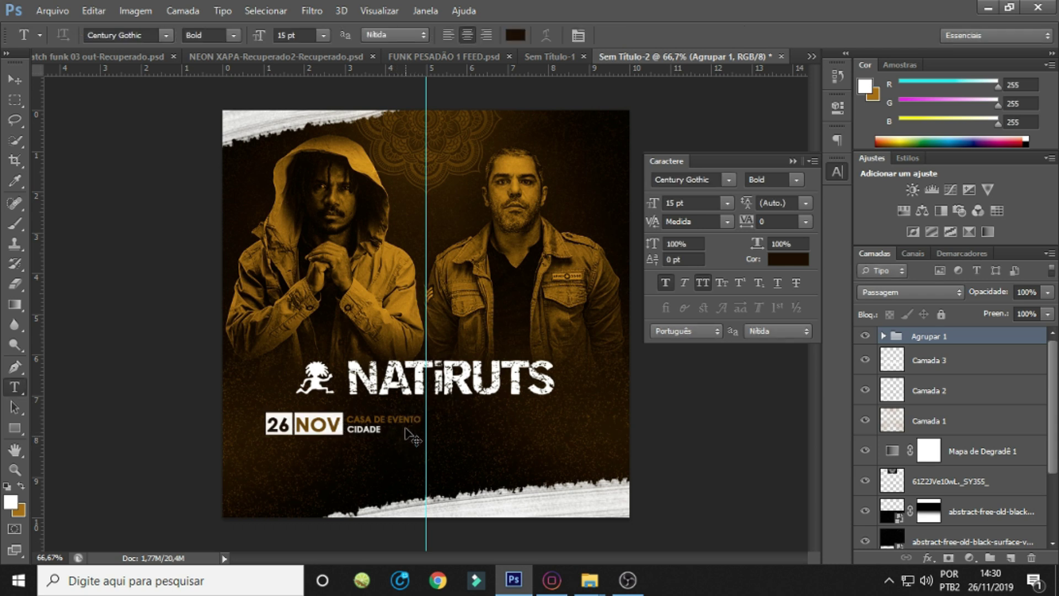
mouse_move(379, 415)
left_mouse_down()
mouse_move(498, 426)
mouse_move(473, 453)
left_mouse_up()
left_click(928, 353, "shift")
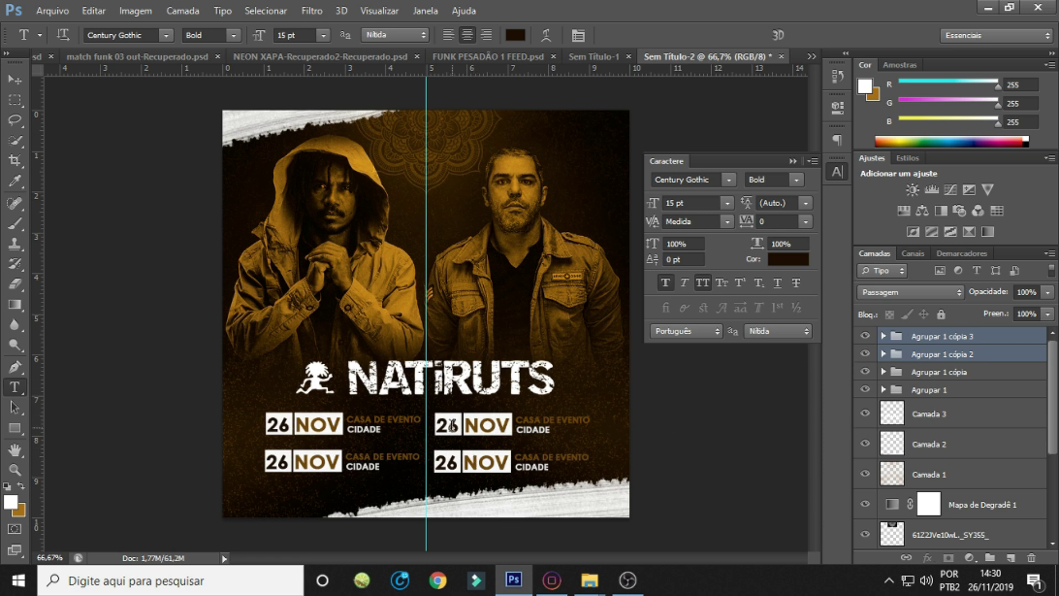
Renumber the copied date blocks to 27, 28 and 29 NOV, and begin a text line above NATIRUTS.
left_click(452, 426)
type("27")
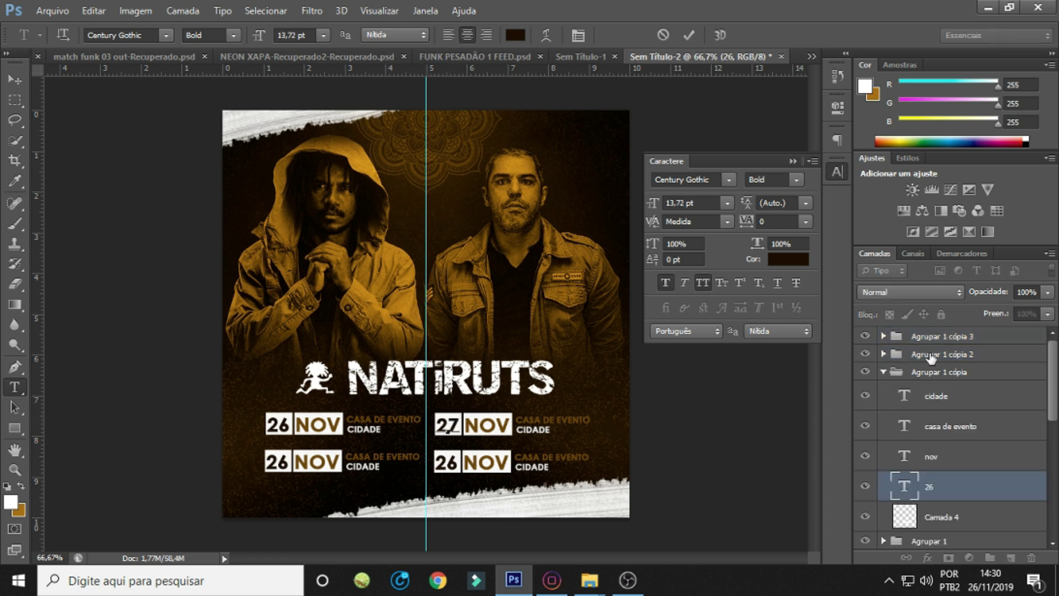
left_click(919, 489)
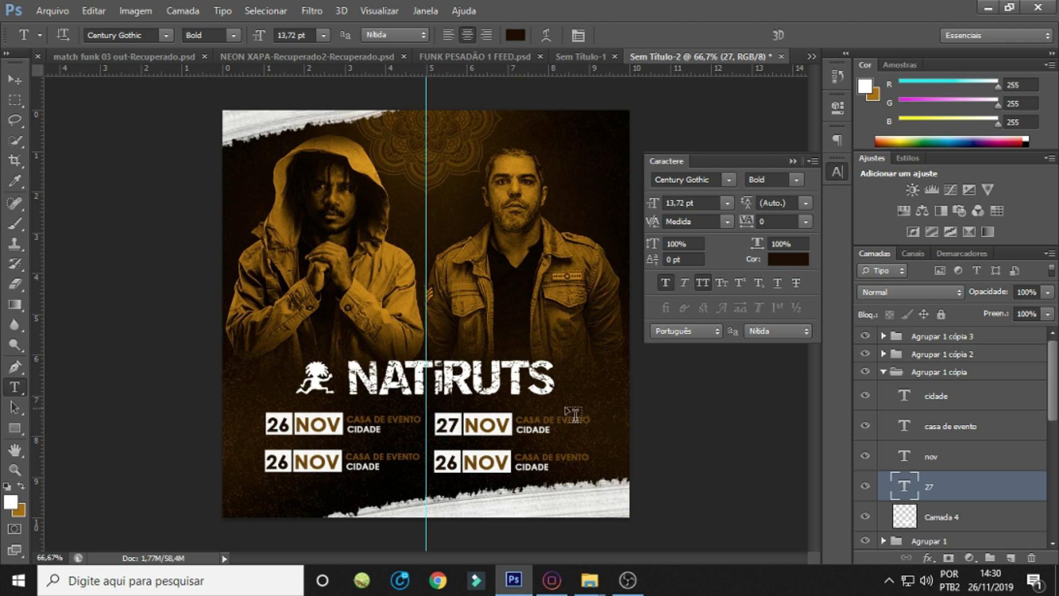
double_click(280, 462)
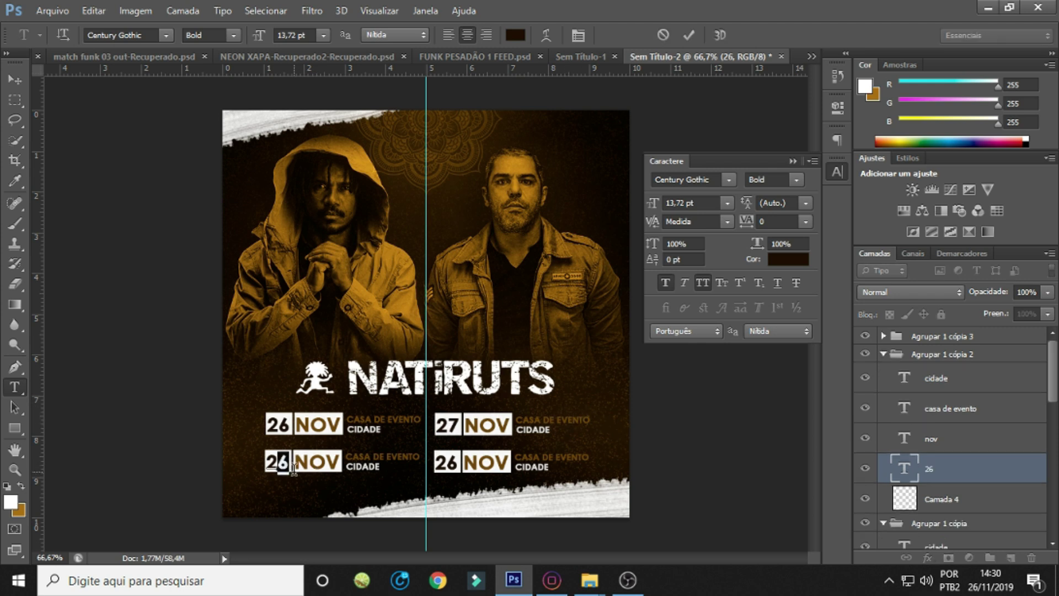
type("28")
left_click(932, 484)
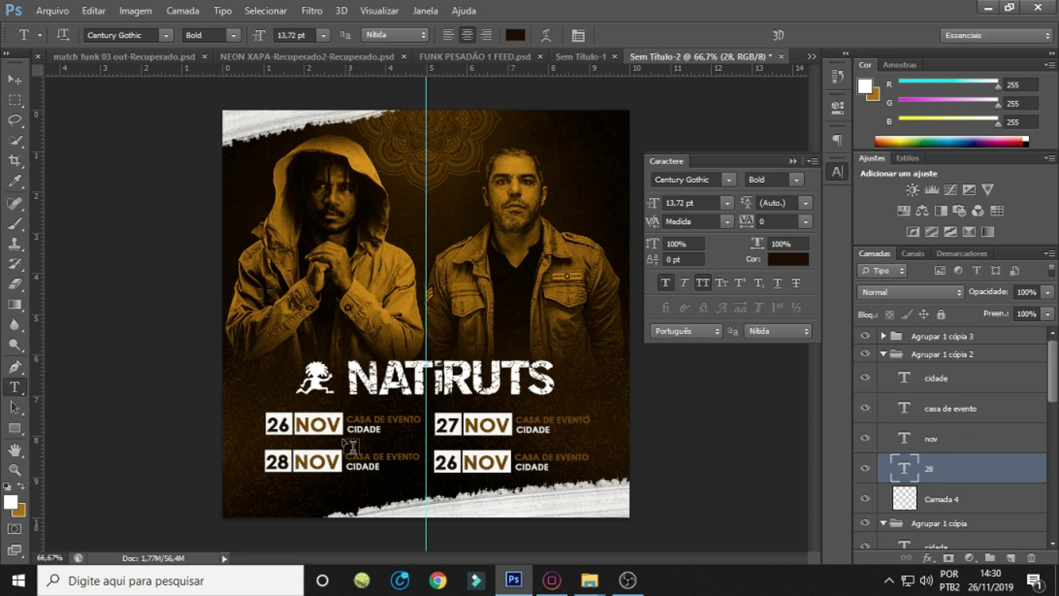
left_click(451, 463)
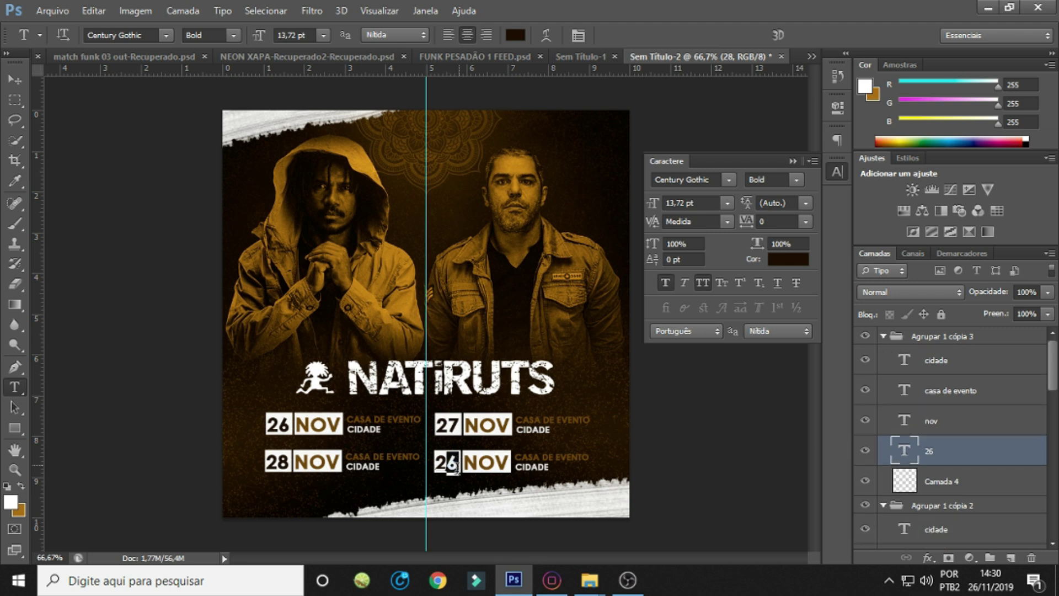
type("29")
left_click(969, 459)
left_click(790, 161)
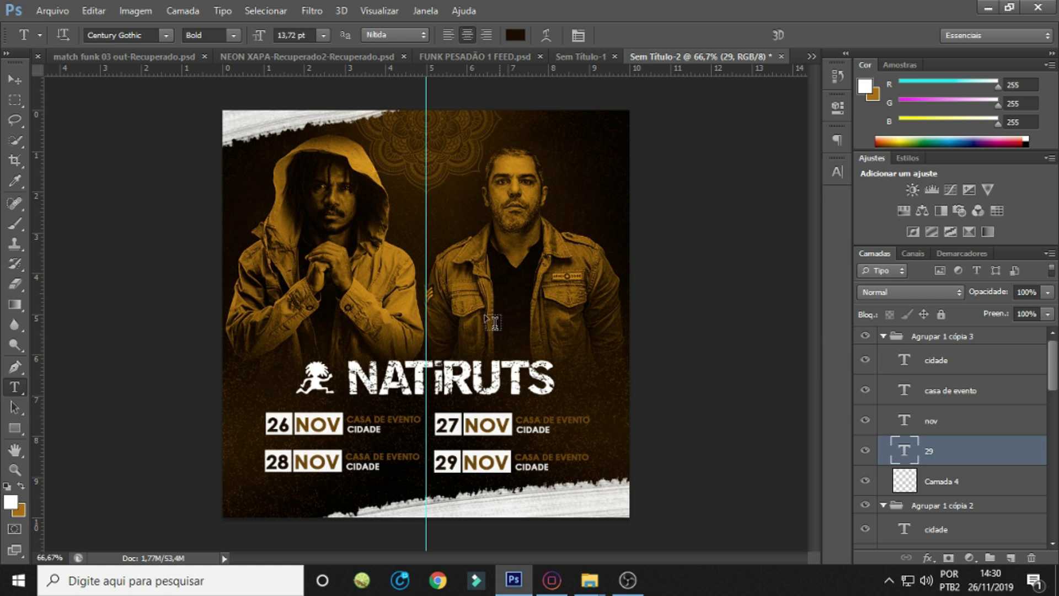
left_click(389, 347)
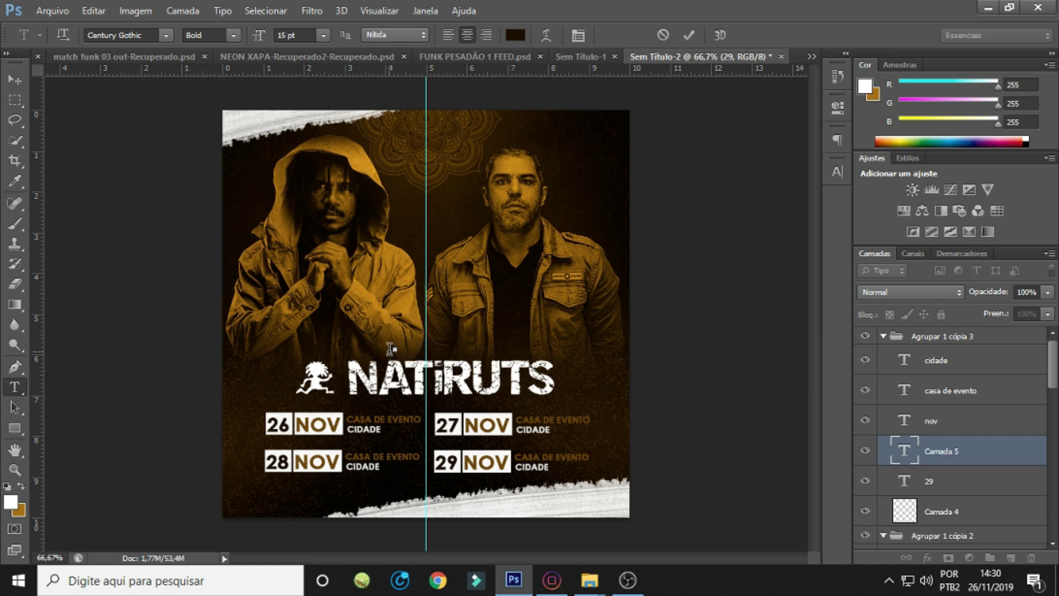
Type TURNÊ | SP and colour it off-white #efefef.
type("RNÊ")
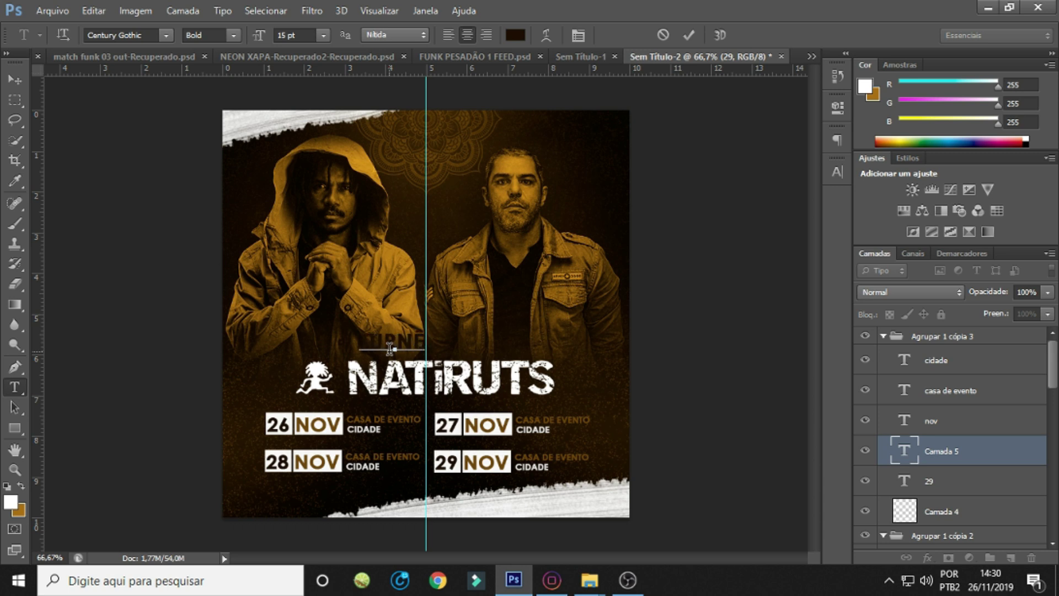
type(" VE")
key("ctrl+a")
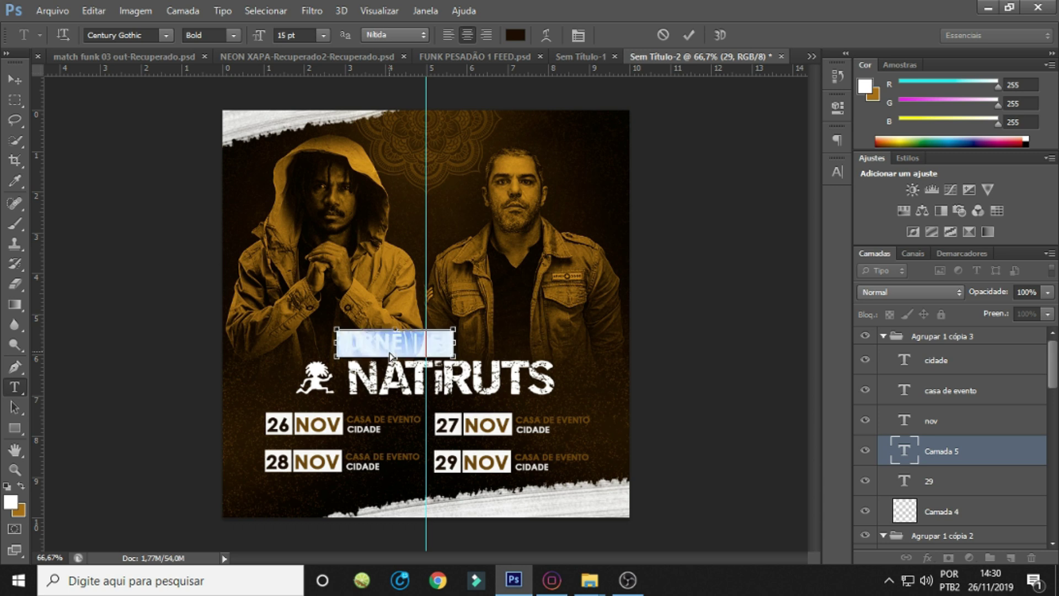
left_click(515, 34)
type("efefef")
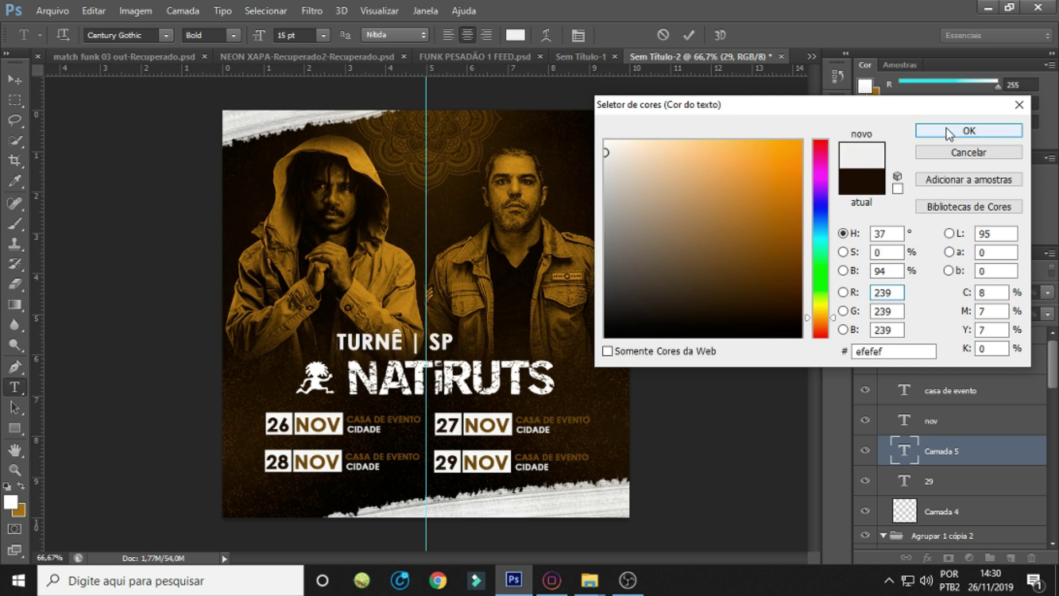
left_click(969, 130)
Switch the TURNÊ | SP text from Bold to Regular in the Character panel.
left_click(837, 172)
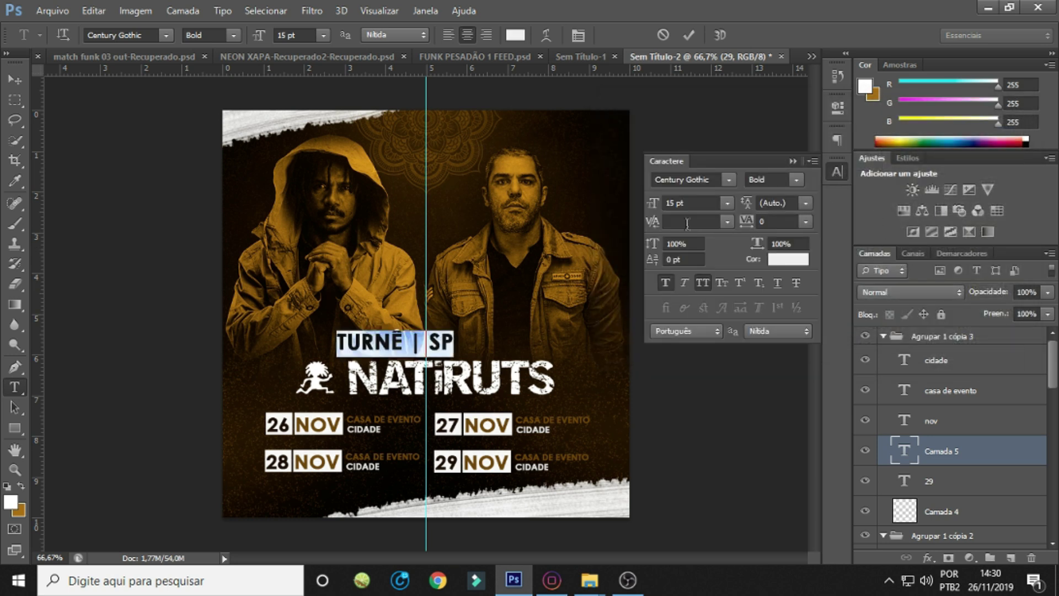
left_click(666, 282)
left_click(235, 37)
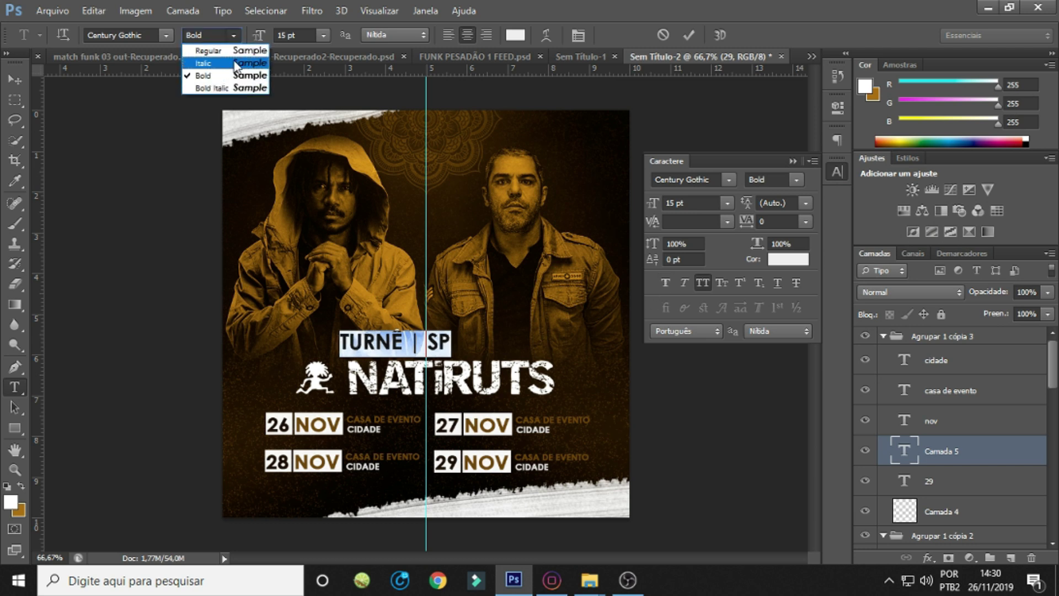
left_click(218, 42)
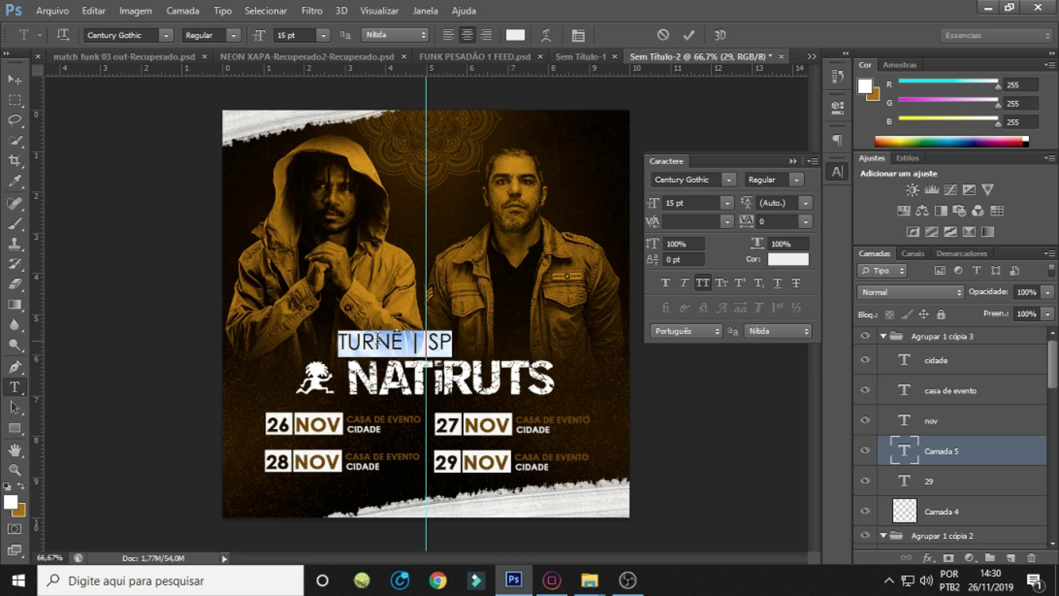
left_click(778, 219)
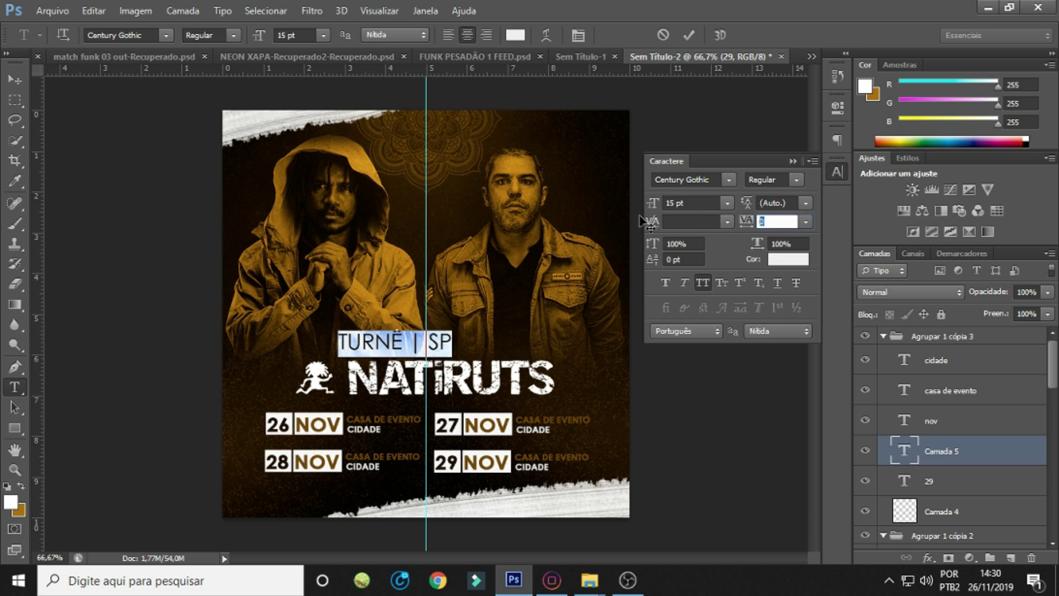
left_click(837, 172)
Set the TURNÊ | SP tracking to 888.
left_click(440, 14)
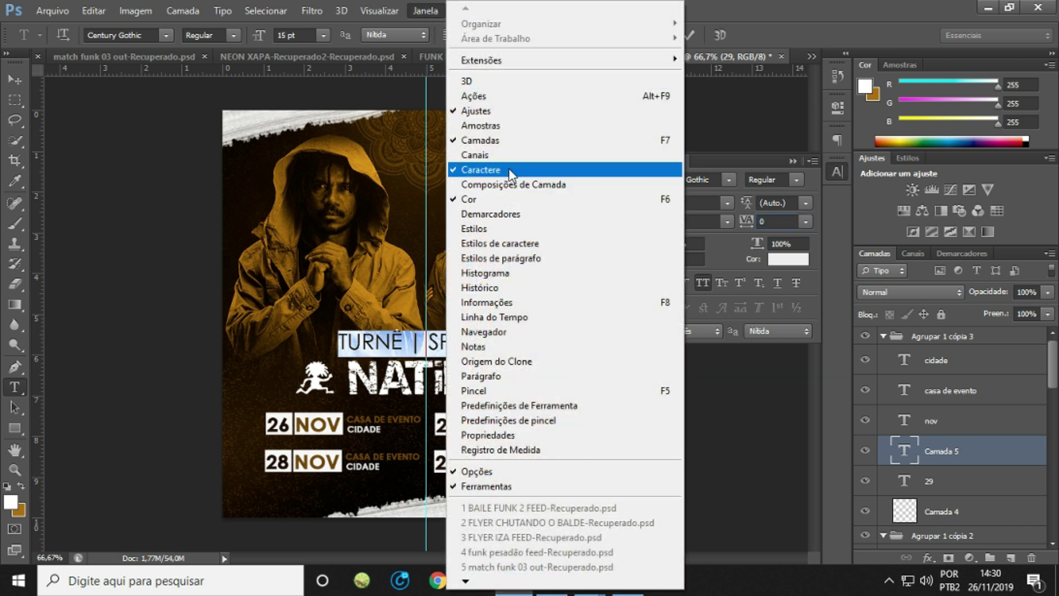
left_click(511, 171)
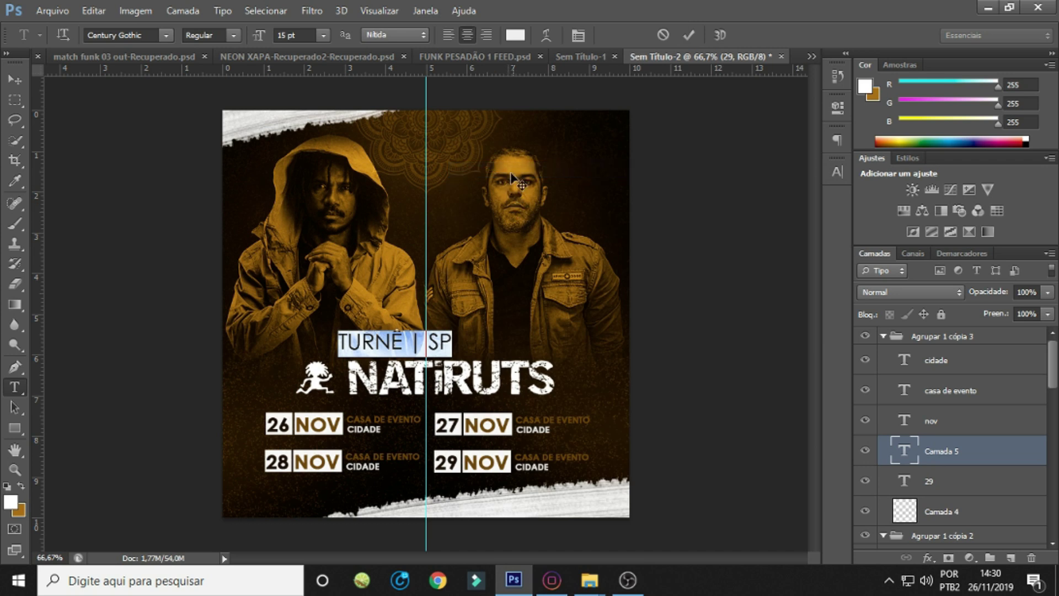
left_click(430, 13)
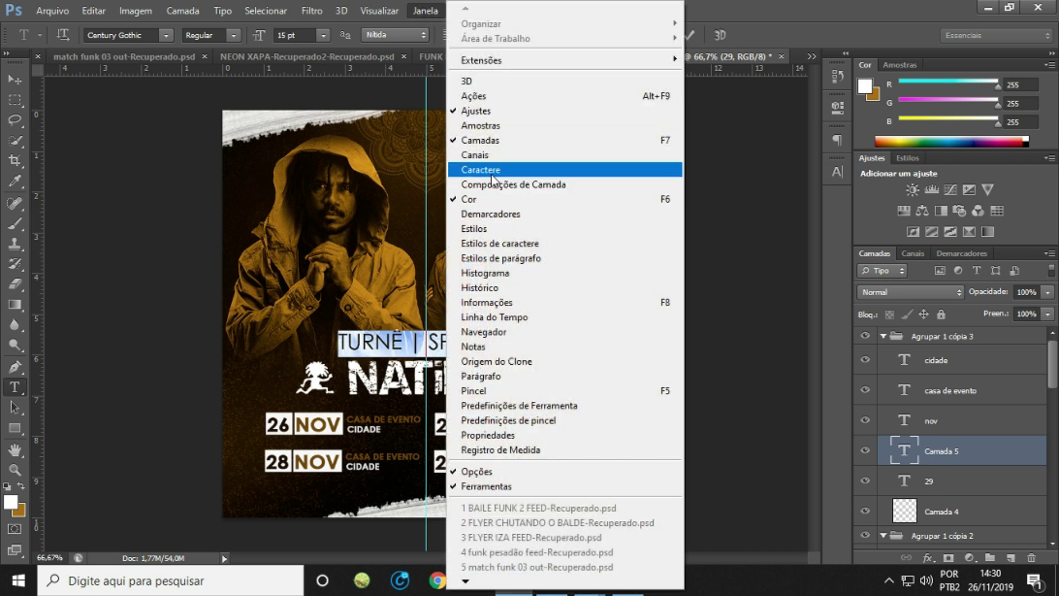
left_click(504, 172)
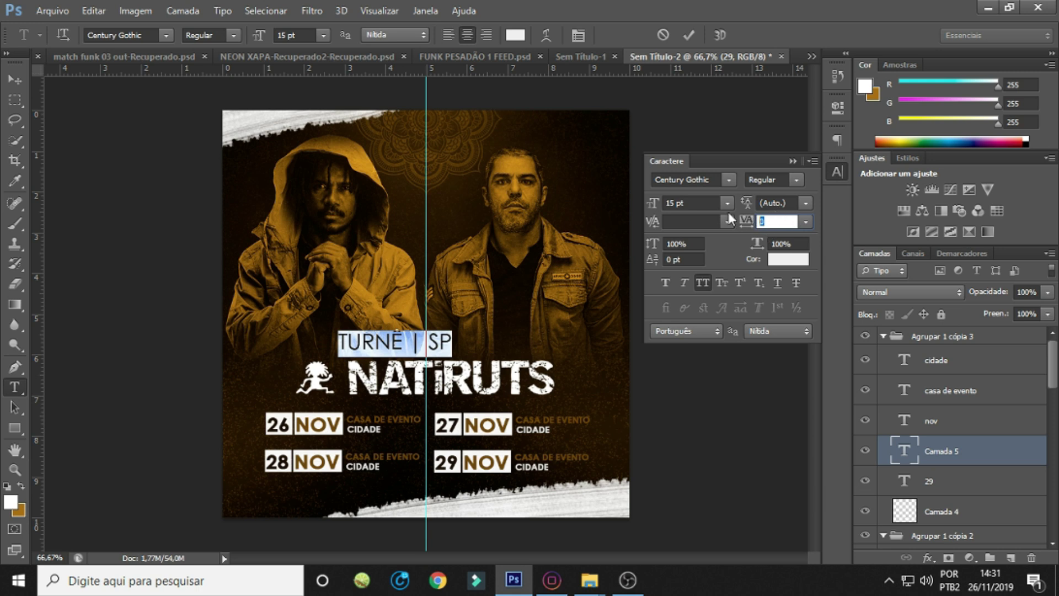
type("555")
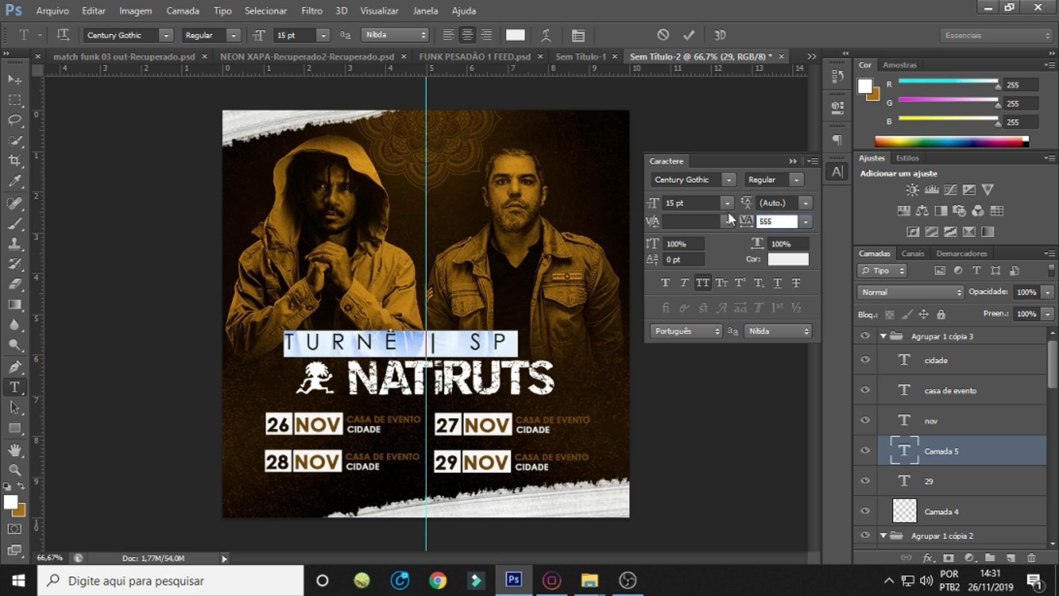
key("BackSpace")
key("BackSpace")
key("BackSpace")
type("888")
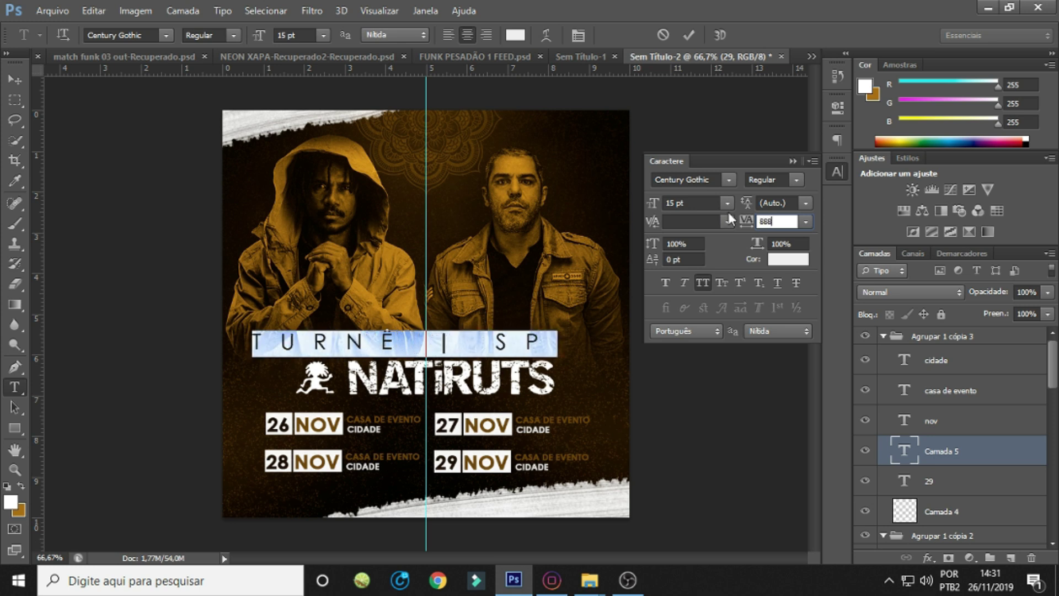
key("Return")
left_click(532, 343)
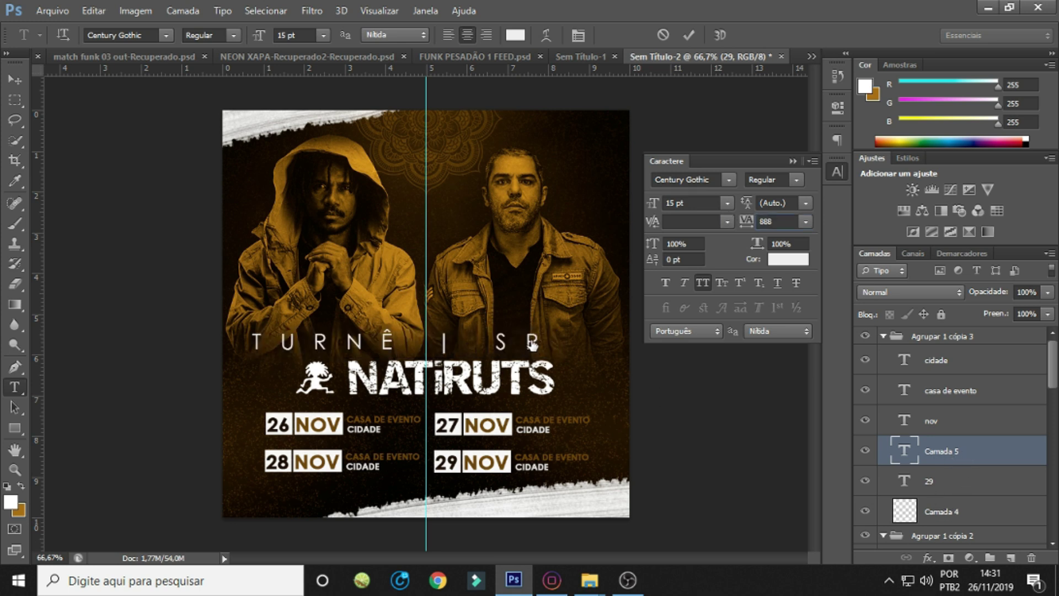
Scale the TURNÊ | SP text down to about 57%, roughly 5.68 pt.
key("ctrl+t")
mouse_move(562, 329)
left_mouse_down()
mouse_move(364, 338)
mouse_move(475, 351)
left_mouse_up()
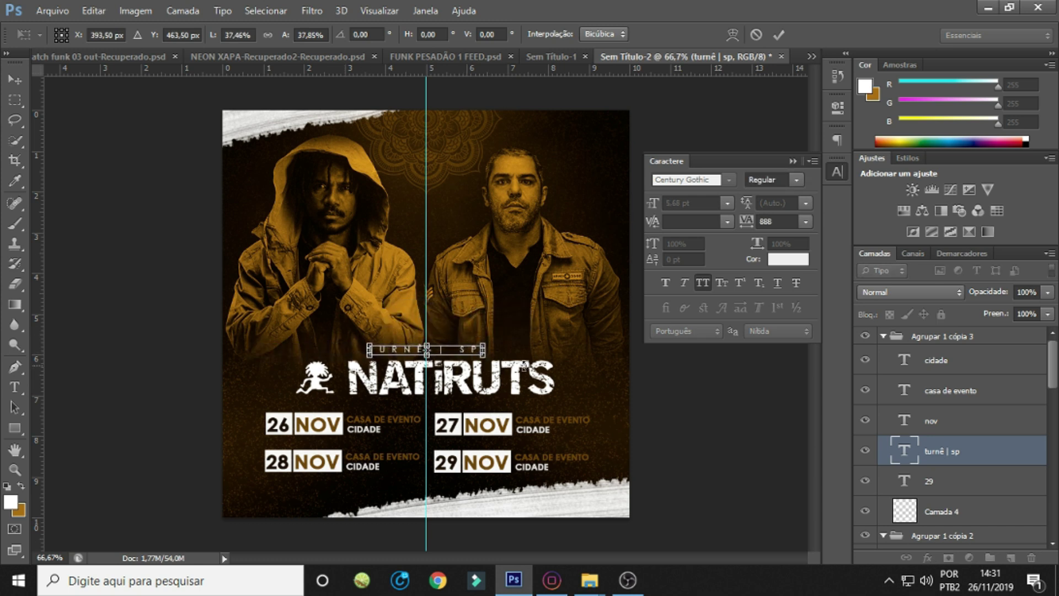
key("Return")
left_click(792, 161)
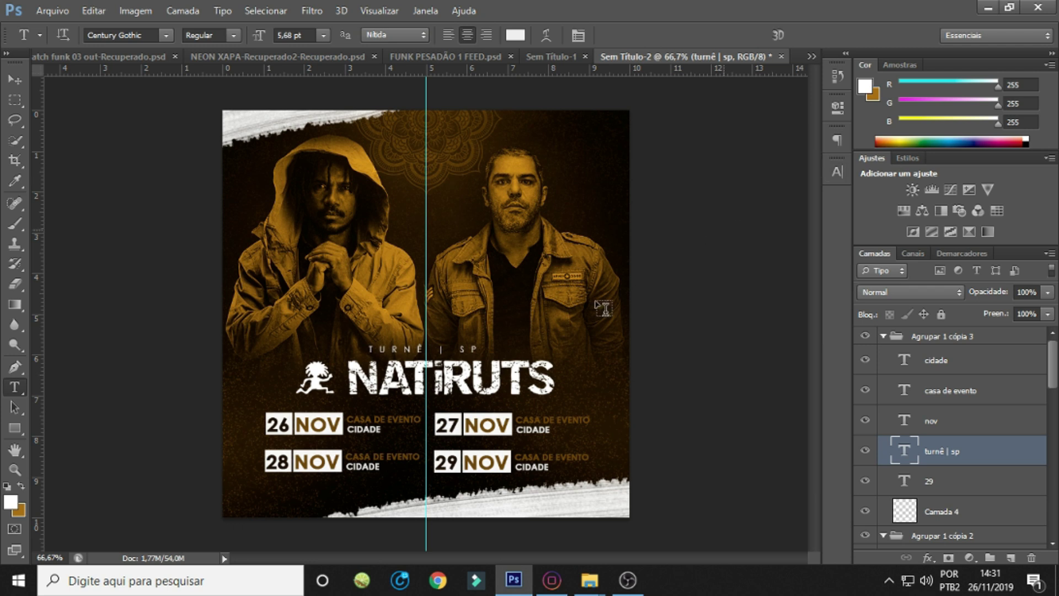
left_click(476, 356)
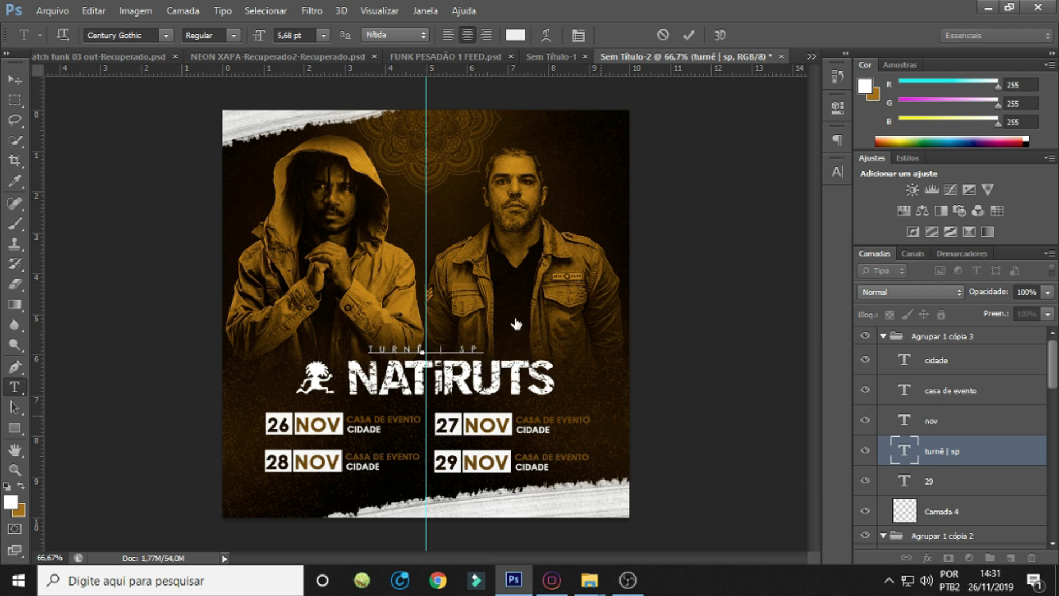
key("ctrl+Return")
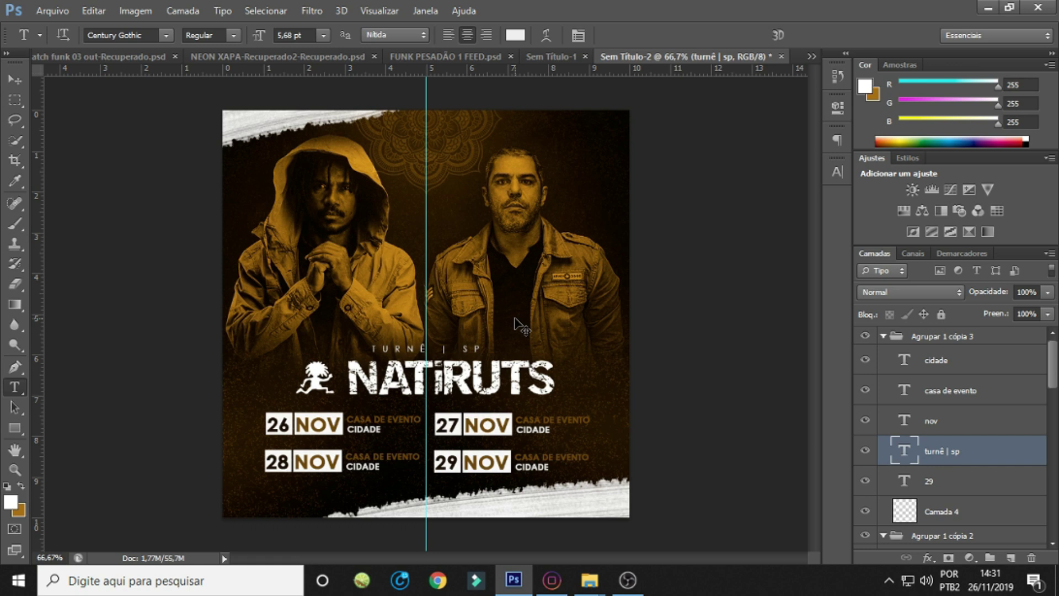
Paint a thin line on a new layer just above TURNÊ | SP.
left_click(15, 99)
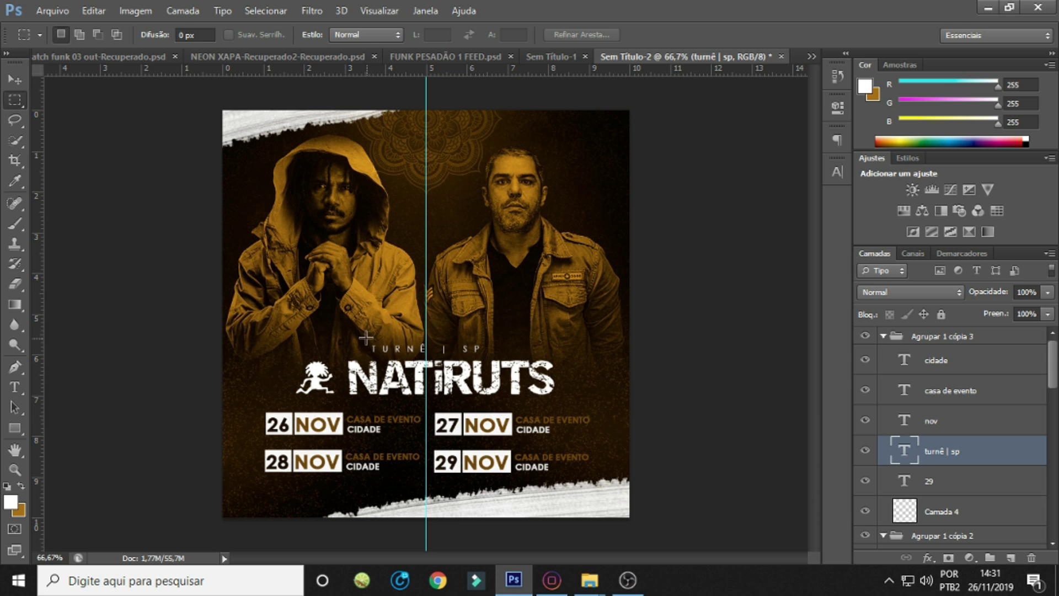
left_click_drag(365, 335, 511, 336)
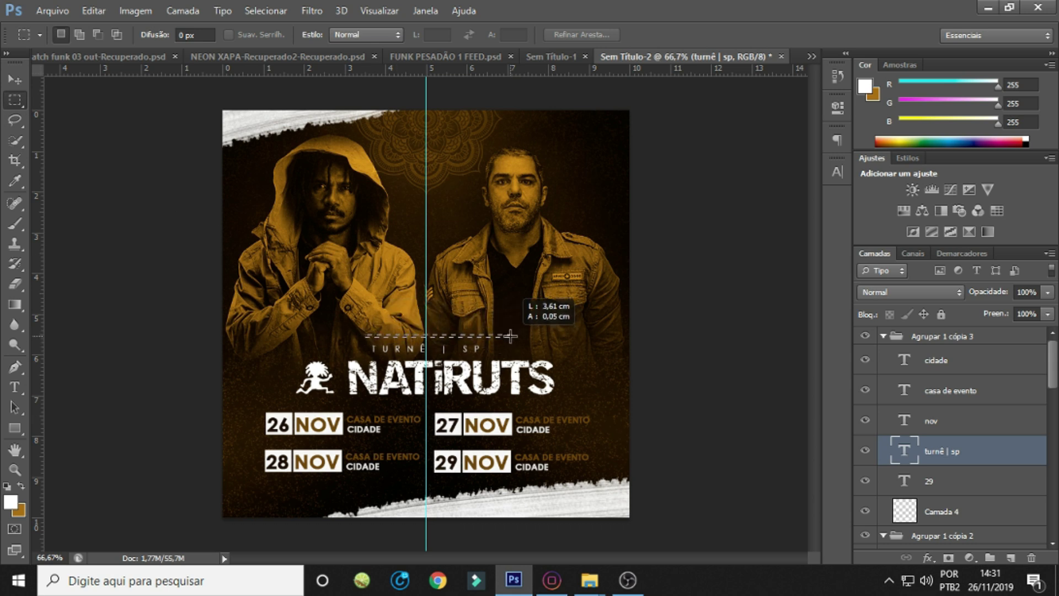
key("ctrl+shift+n")
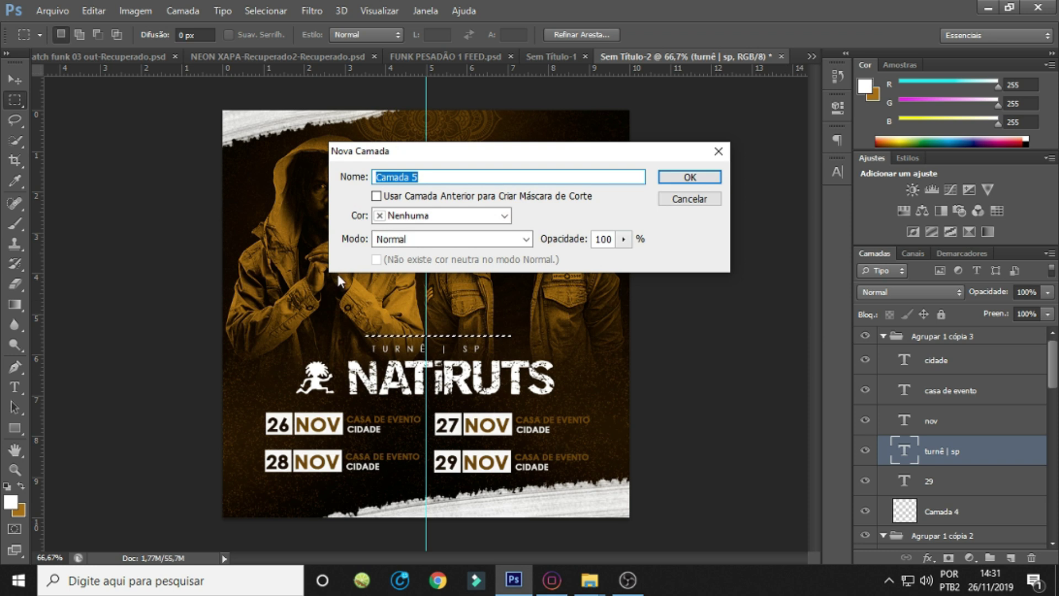
key("Return")
left_click(15, 224)
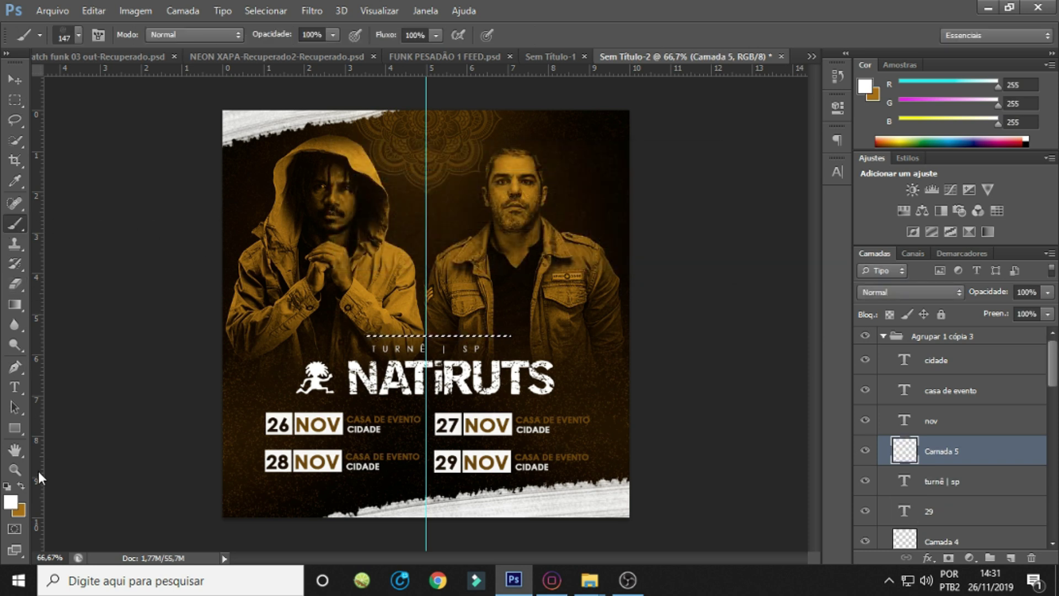
left_click(21, 486)
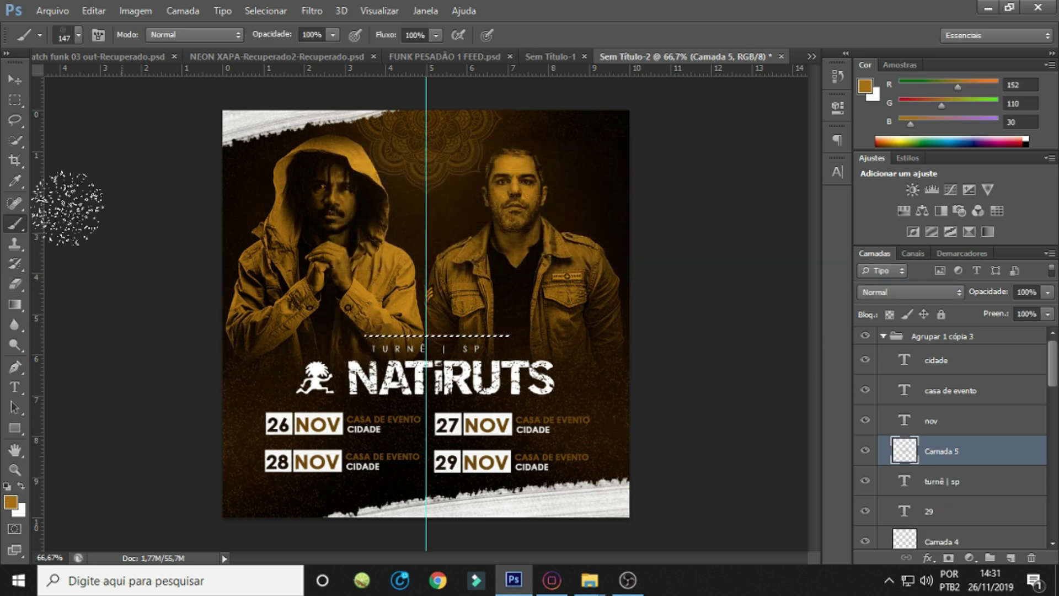
left_click(15, 99)
left_click(73, 175)
Centre the gold line on the vertical guide and place a copy below TURNÊ | SP.
key("ctrl+t")
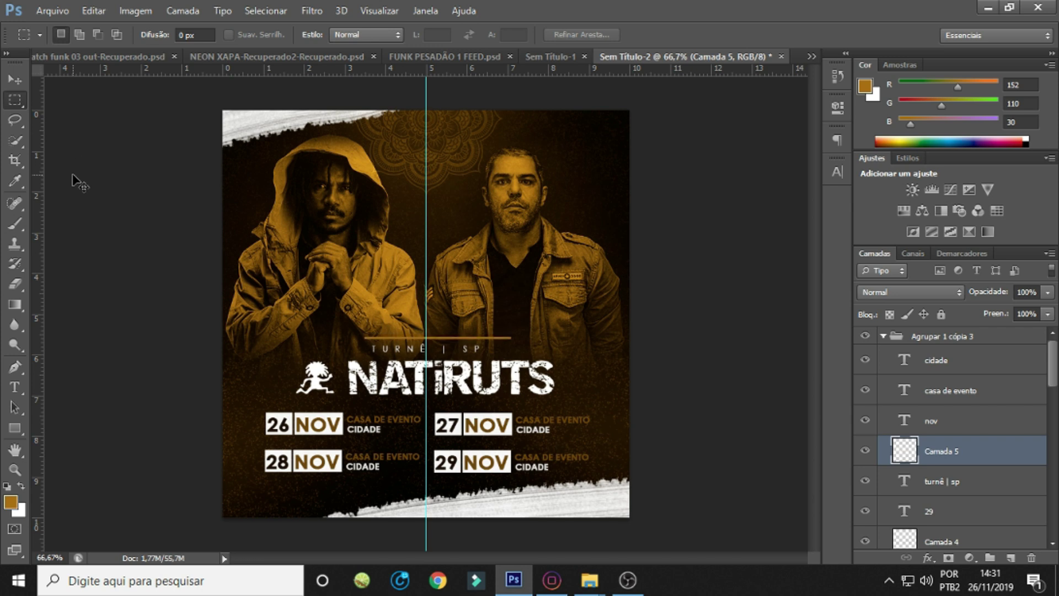
key("ctrl+plus")
key("ctrl+plus")
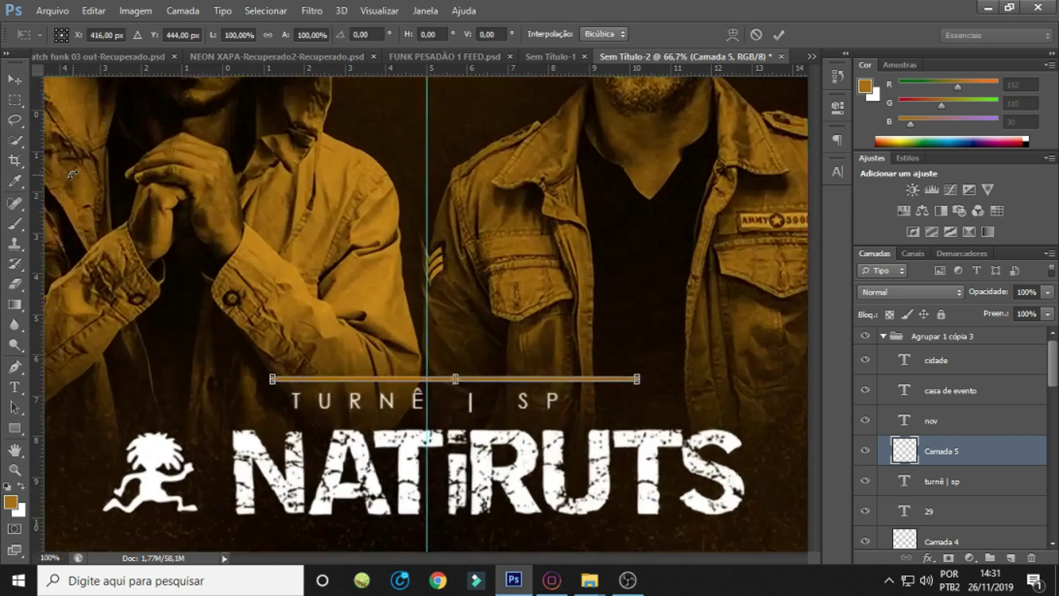
key("ctrl+plus")
left_click_drag(554, 432, 504, 438)
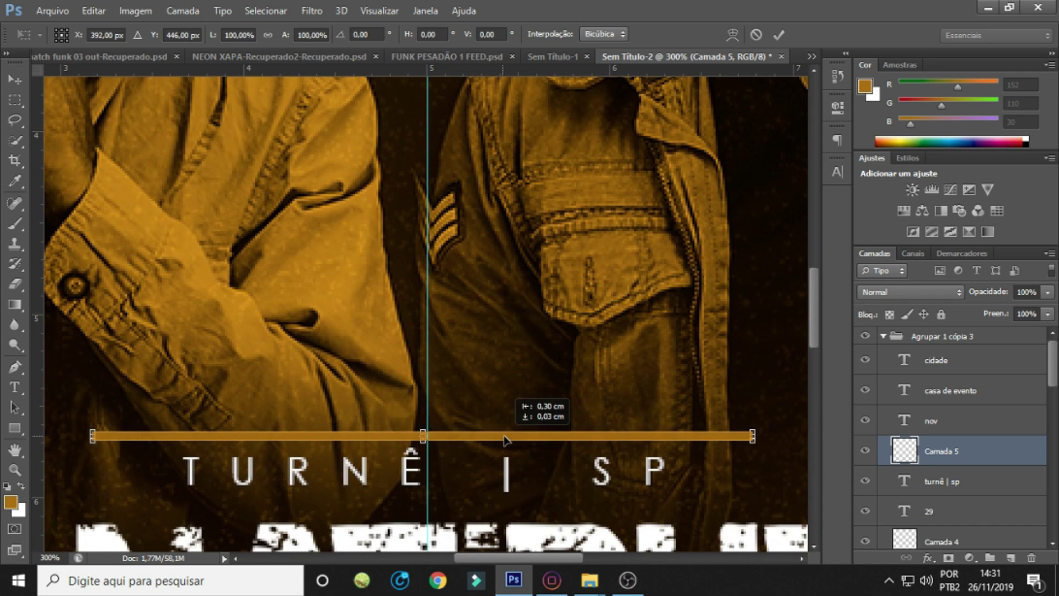
key("Return")
left_click_drag(518, 433, 516, 502)
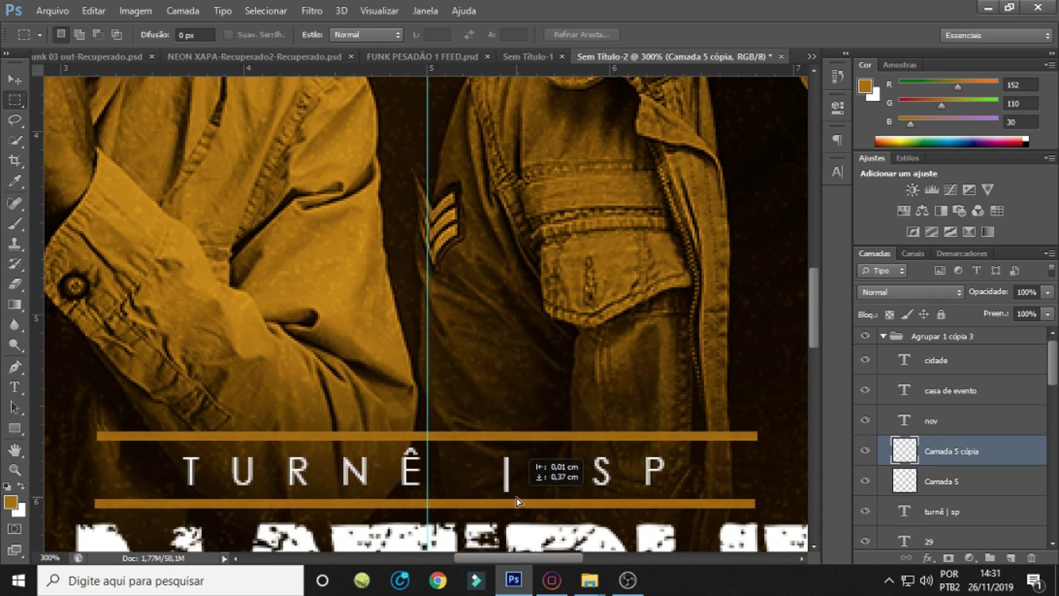
key("ctrl+0")
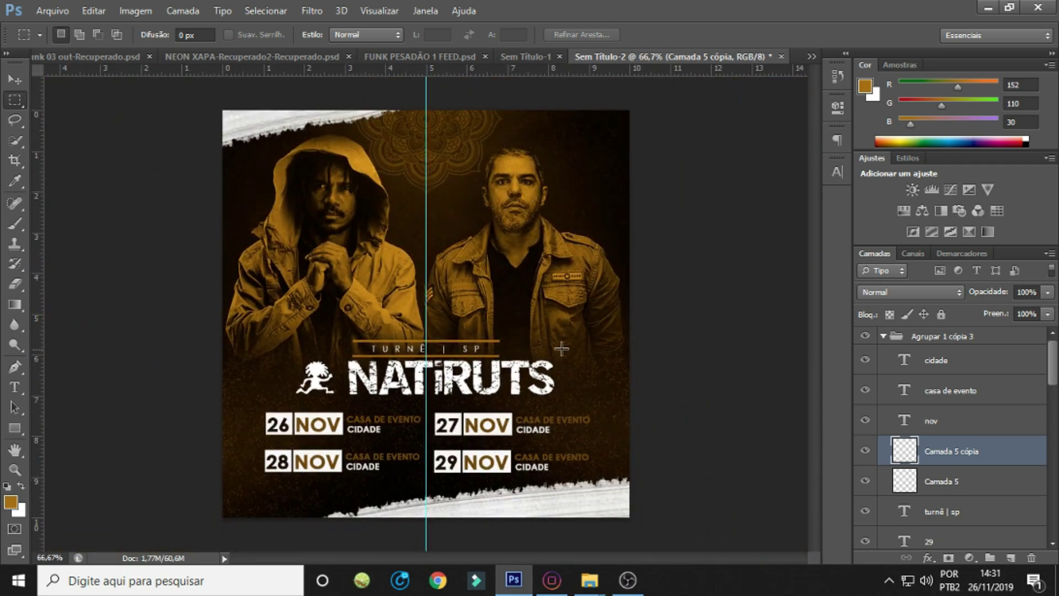
Toggle visibility of the gold line and the 28 and 29 NOV boxes to check them.
left_click(866, 481)
left_click_drag(1049, 367, 1045, 404)
left_click(865, 371)
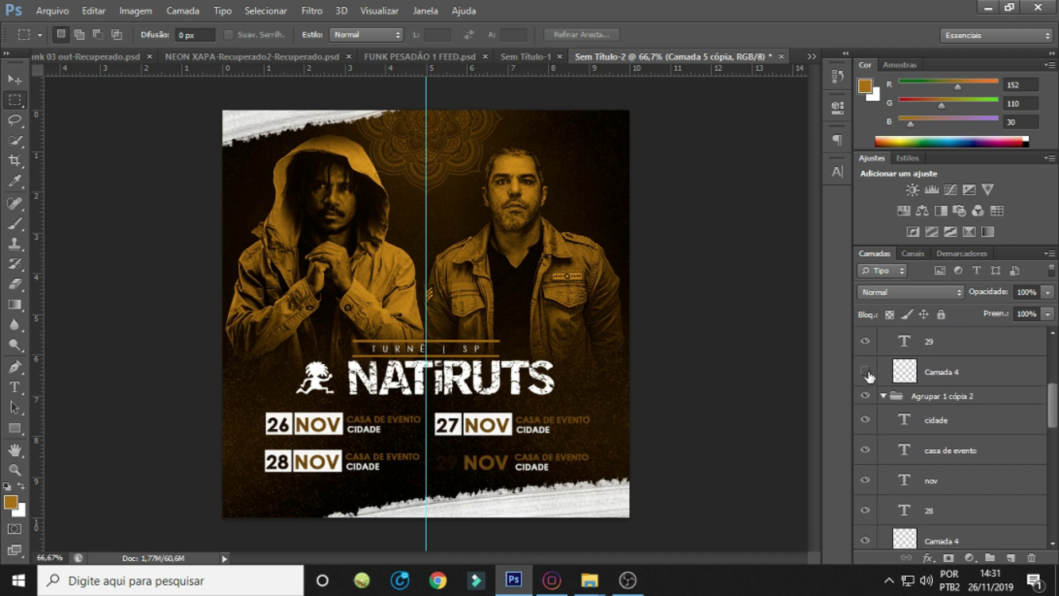
mouse_move(1052, 408)
left_mouse_down()
mouse_move(1037, 442)
mouse_move(1053, 499)
left_mouse_up()
left_click(865, 398)
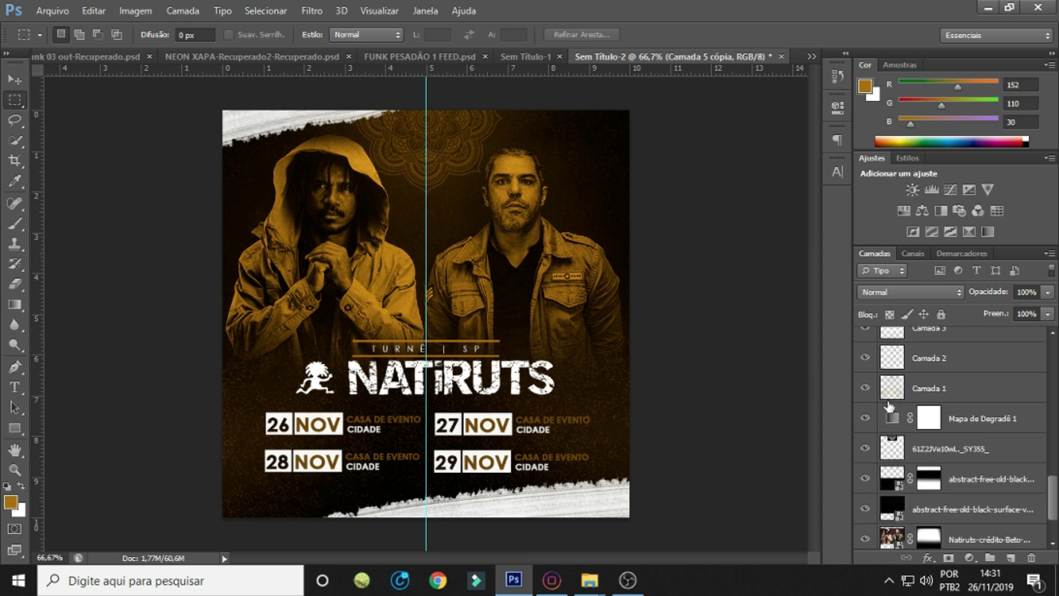
left_click(865, 387)
Select Camada 1, 2 and 3 in turn to inspect them.
left_click(904, 394)
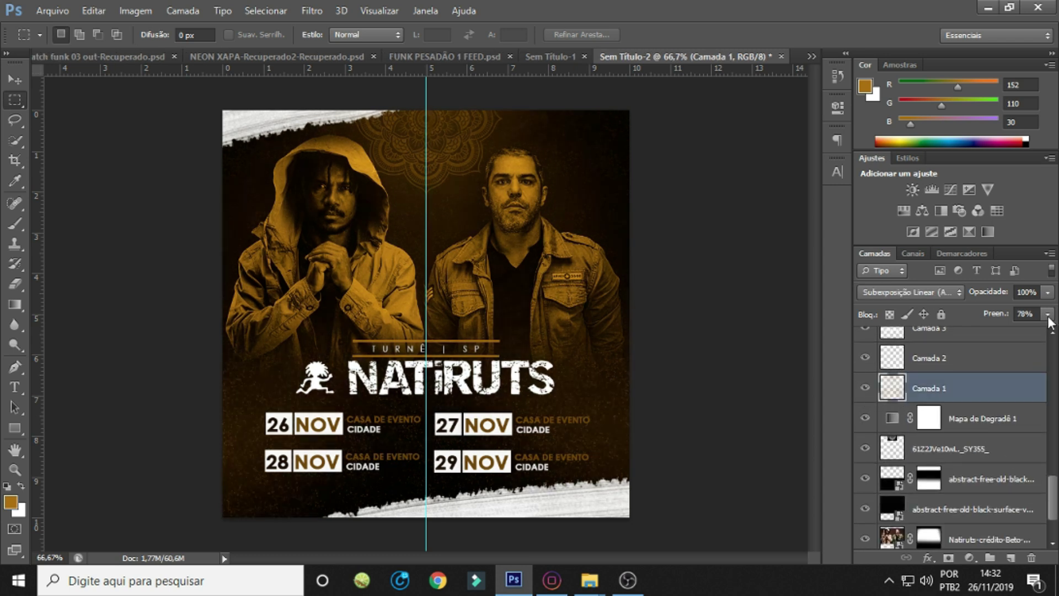
left_click(948, 359)
left_click(865, 357)
left_click_drag(1052, 496, 1052, 473)
left_click(865, 436)
left_click(925, 438)
key("ctrl+Down")
key("ctrl+Down")
key("ctrl+Down")
key("ctrl+Down")
key("ctrl+Down")
key("ctrl+Down")
key("ctrl+Down")
key("ctrl+Down")
key("ctrl+Down")
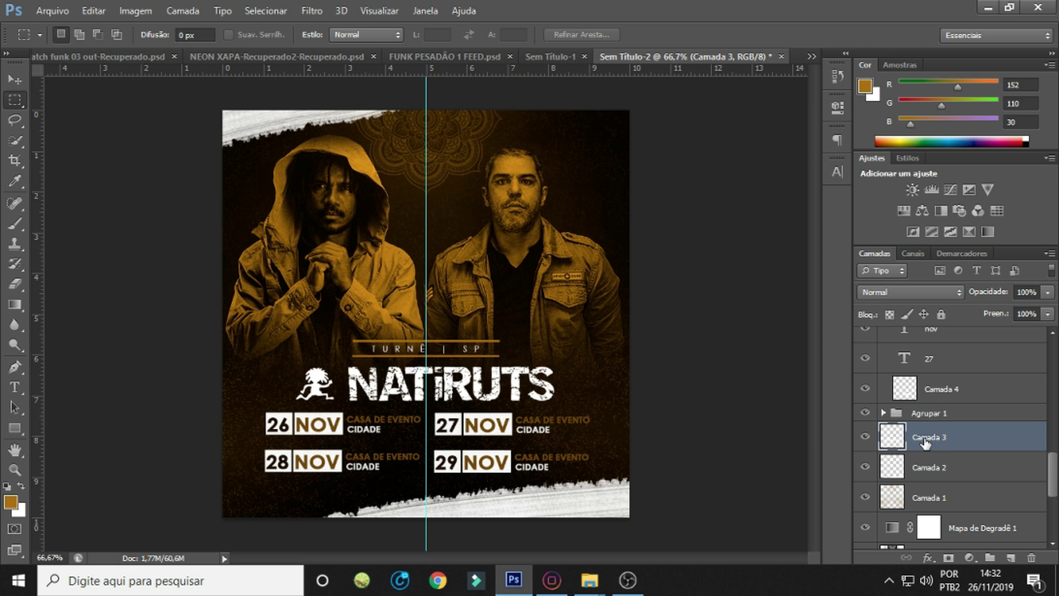
Collapse Agrupar 1 cópia 3 and the other expanded date groups in the Layers panel.
left_click_drag(1054, 475, 1053, 342)
left_click(860, 336)
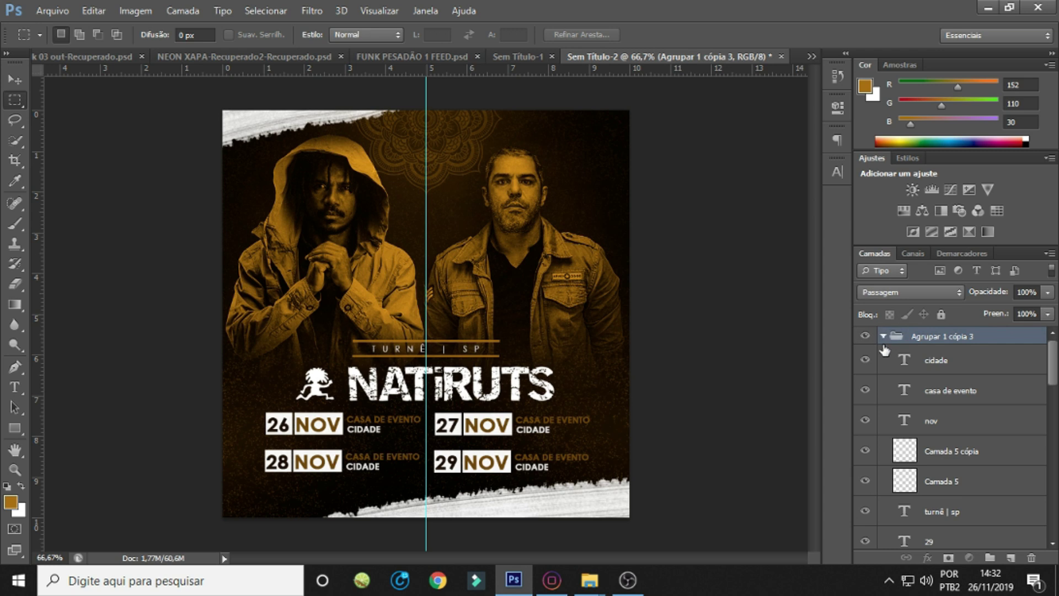
left_click(883, 336)
left_click(883, 372)
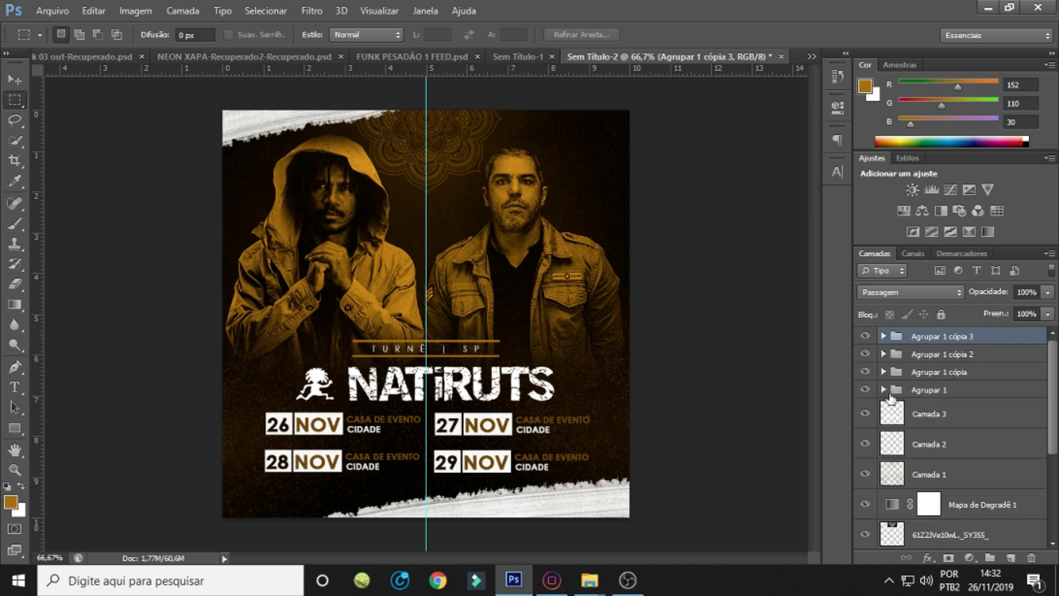
Type AGENDA at the top of the flyer with letter spacing 0.
left_click(15, 386)
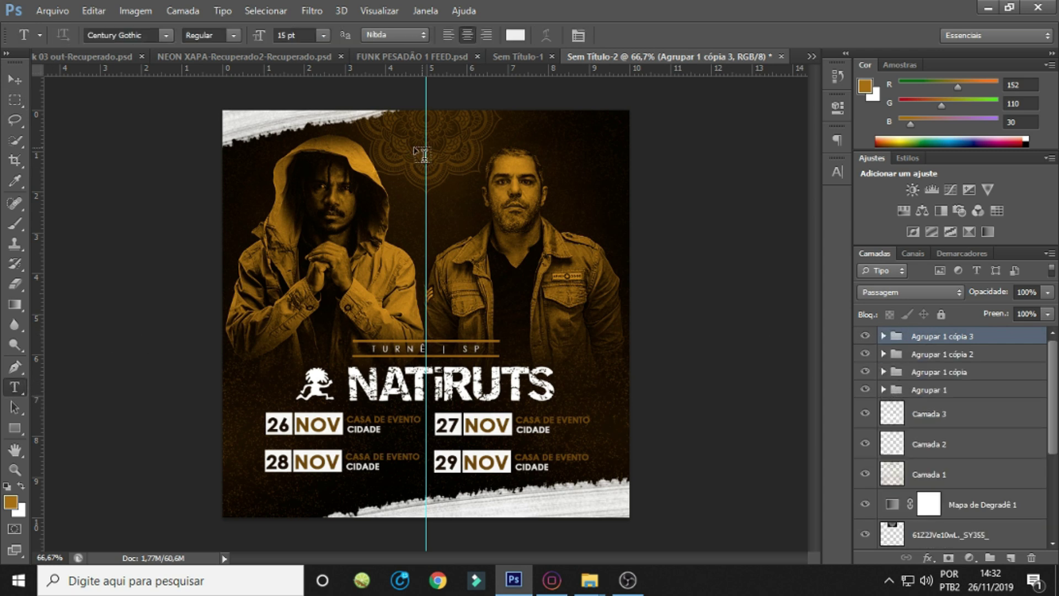
left_click(402, 156)
type("AGENDA")
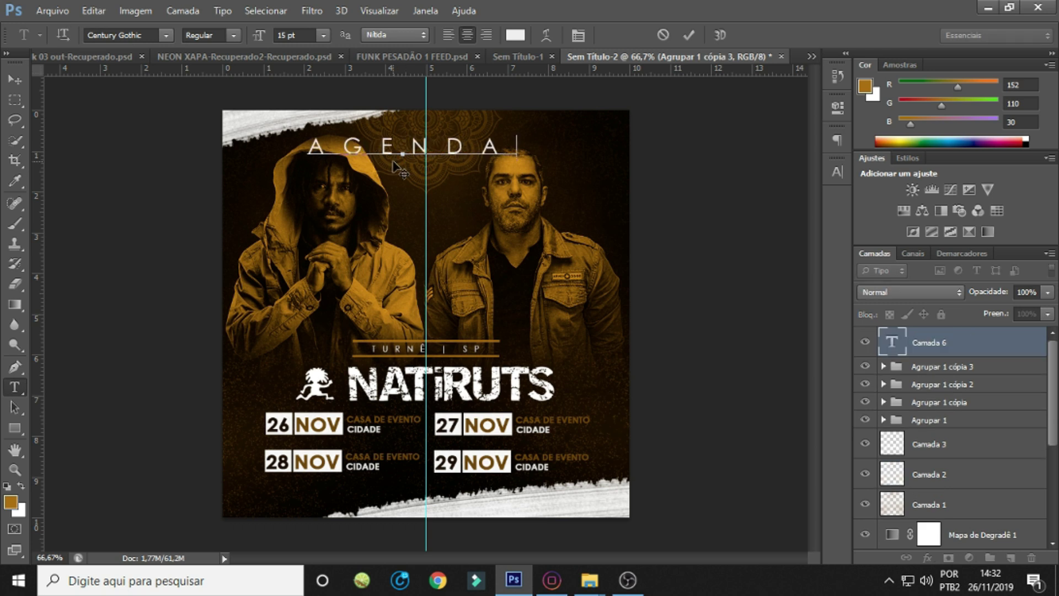
key("ctrl+a")
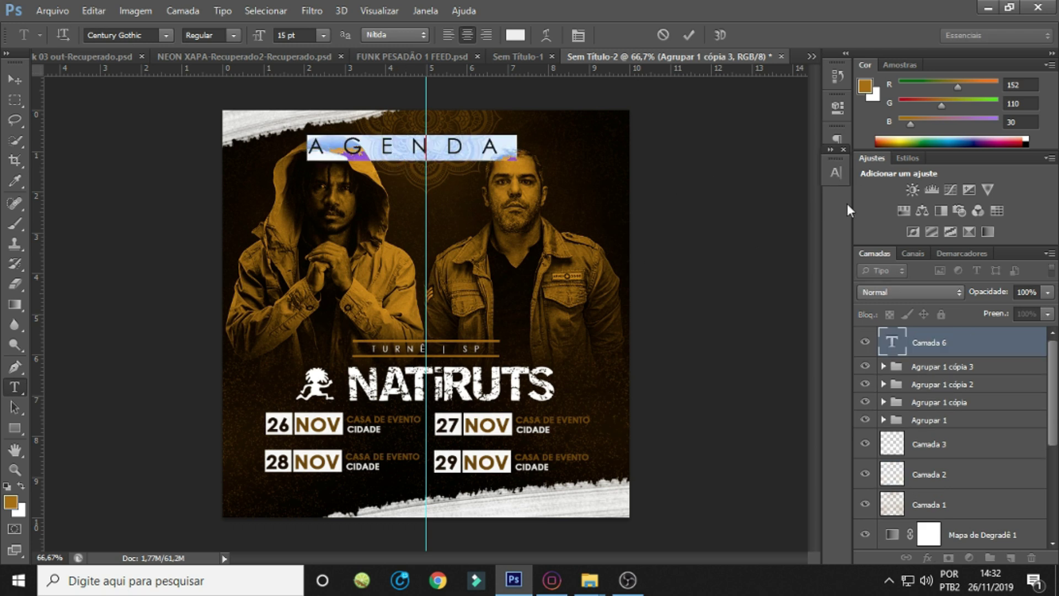
left_click(835, 173)
left_click(803, 222)
left_click(794, 347)
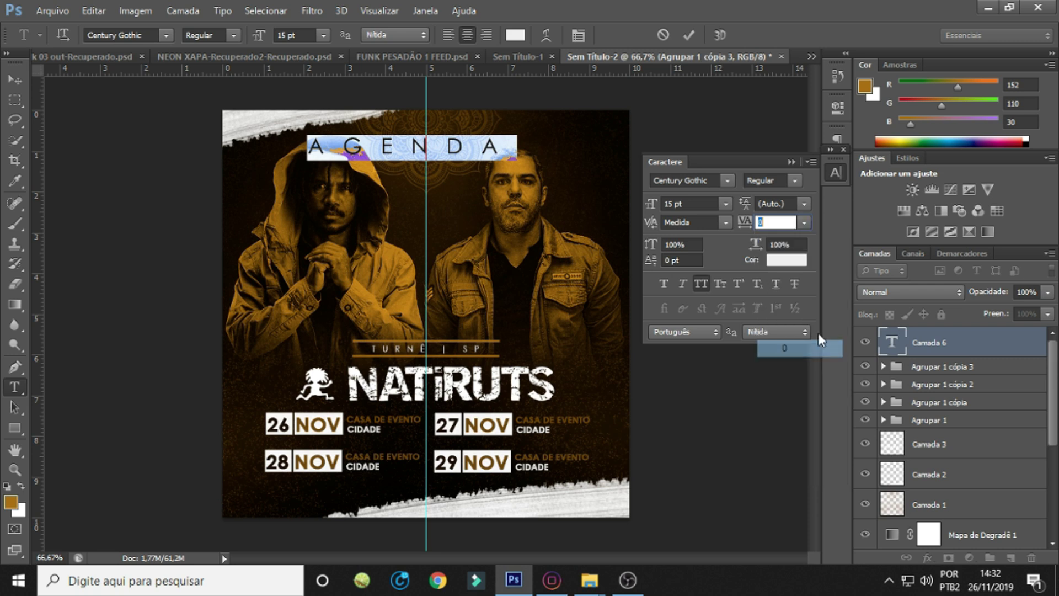
left_click(927, 343)
Centre AGENDA, set it in CGF Locust Resistance and scale it to about 11 pt.
left_click_drag(406, 155, 432, 145, "ctrl")
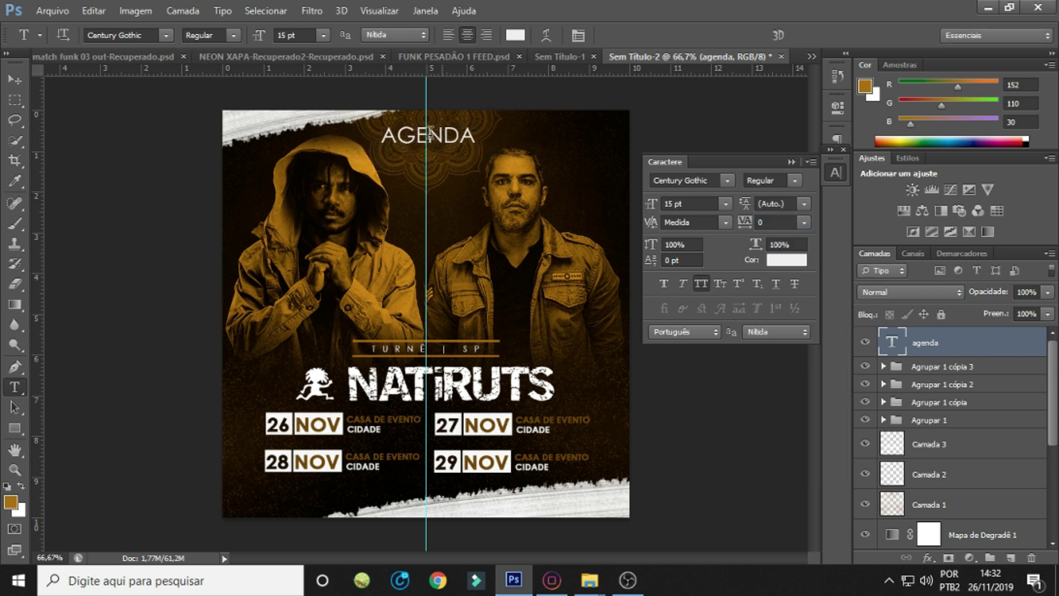
left_click(145, 35)
type("cgf")
key("Return")
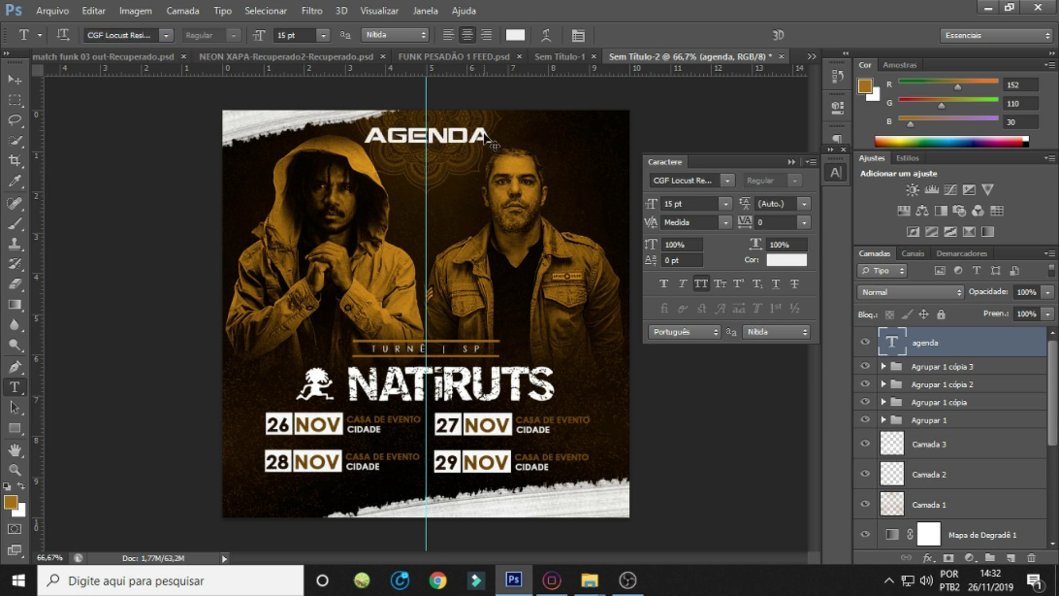
key("ctrl+t")
left_click_drag(491, 127, 452, 135)
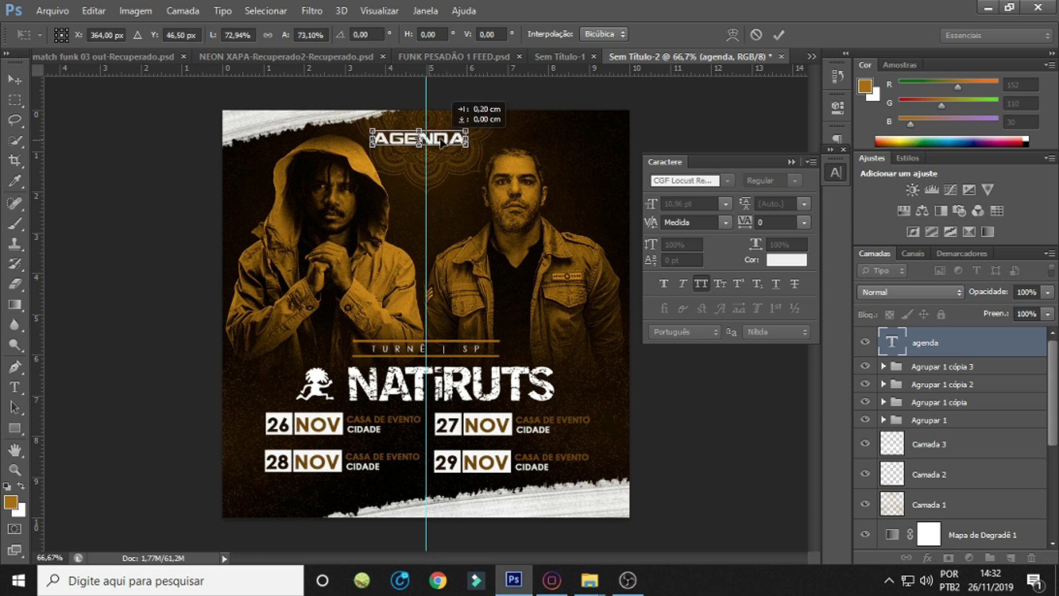
key("Return")
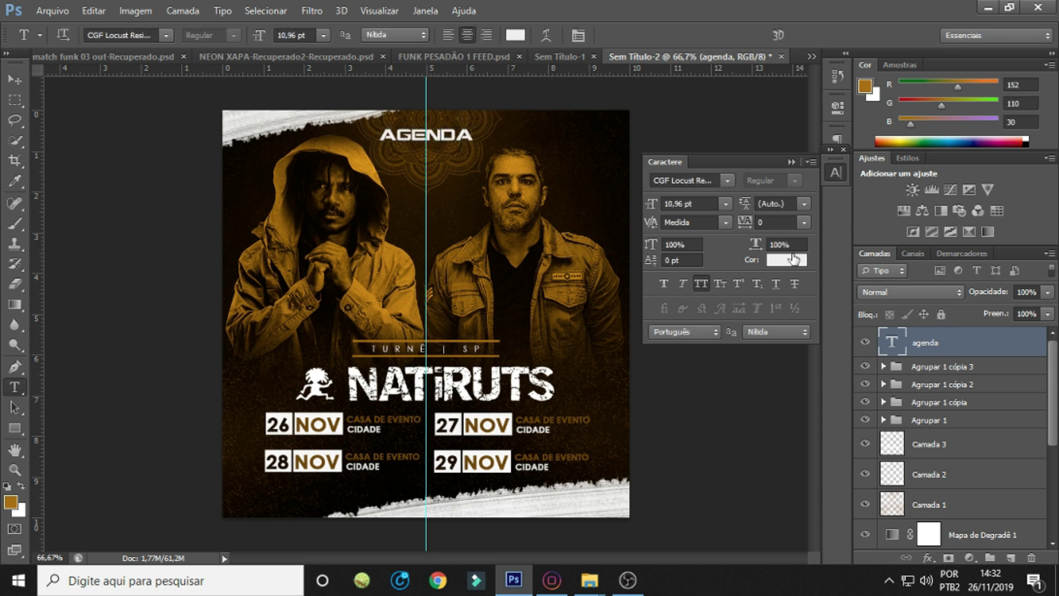
left_click(793, 259)
Colour AGENDA gold sampled from the photo and duplicate it below as SEMANAL.
left_click(529, 170)
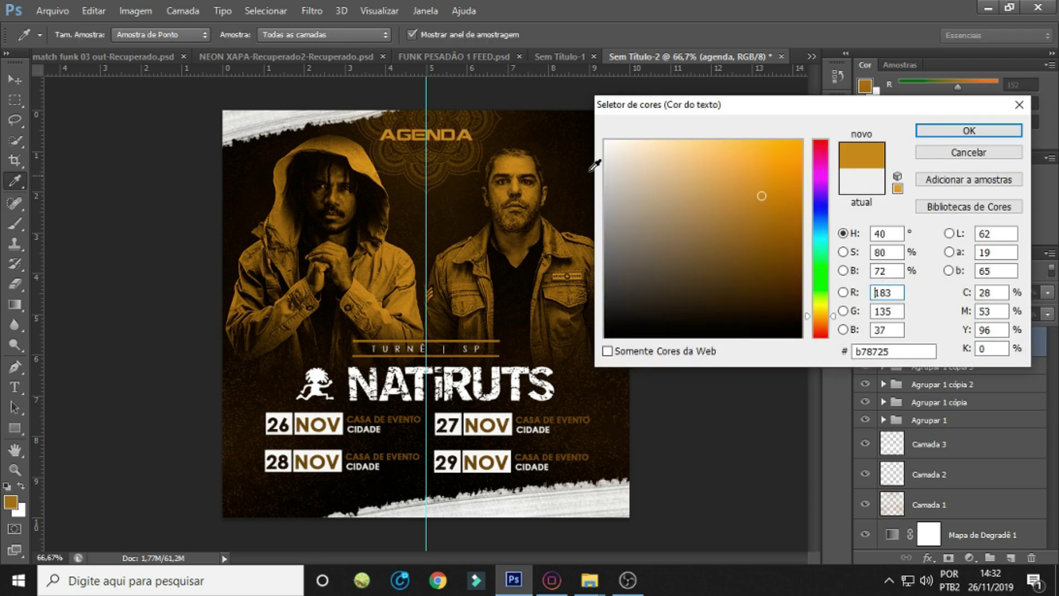
left_click(937, 132)
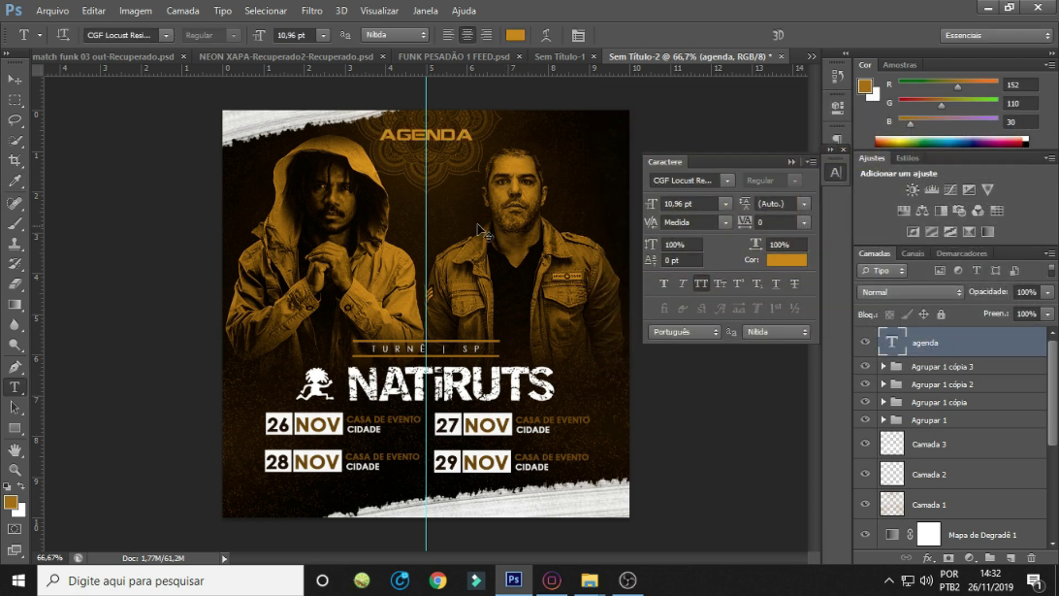
left_click_drag(479, 230, 451, 149)
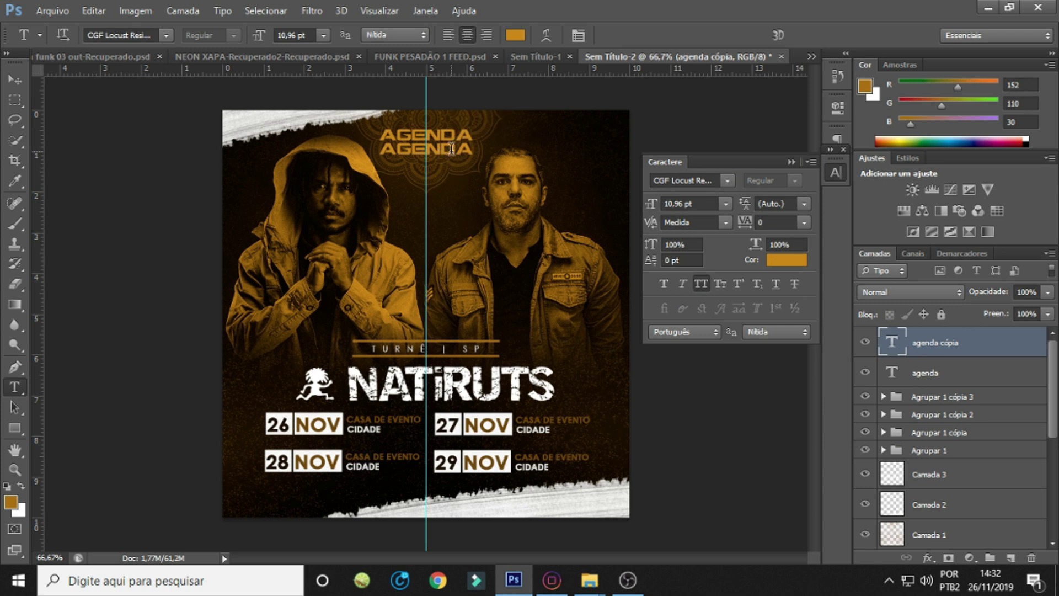
double_click(451, 149)
type("SEMANAL")
Set SEMANAL to 8 pt in light beige ded5c4.
key("ctrl+a")
left_click(323, 35)
left_click(317, 92)
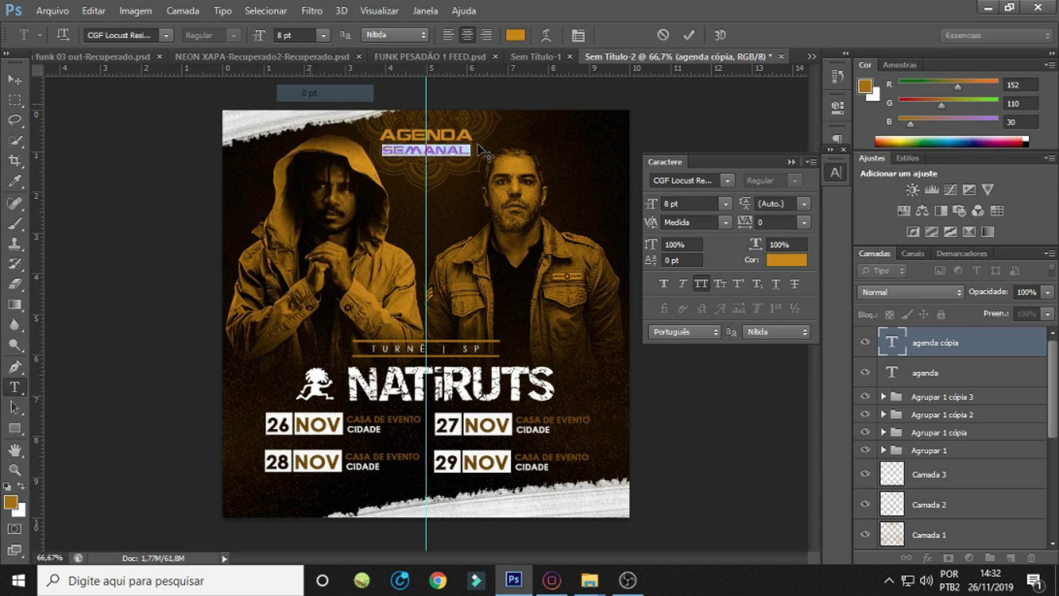
left_click(936, 347)
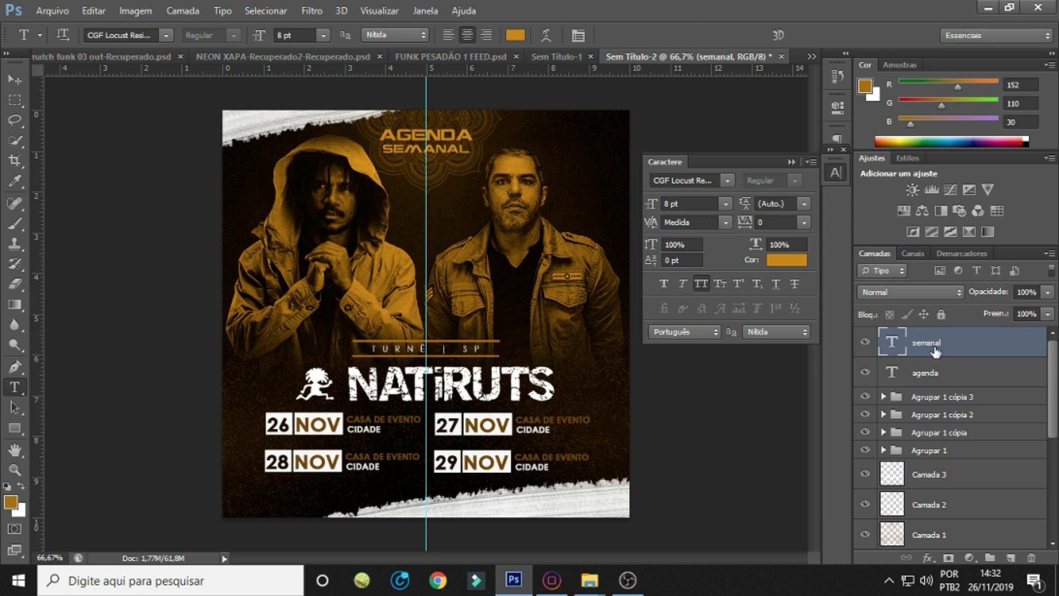
left_click(785, 260)
left_click(627, 165)
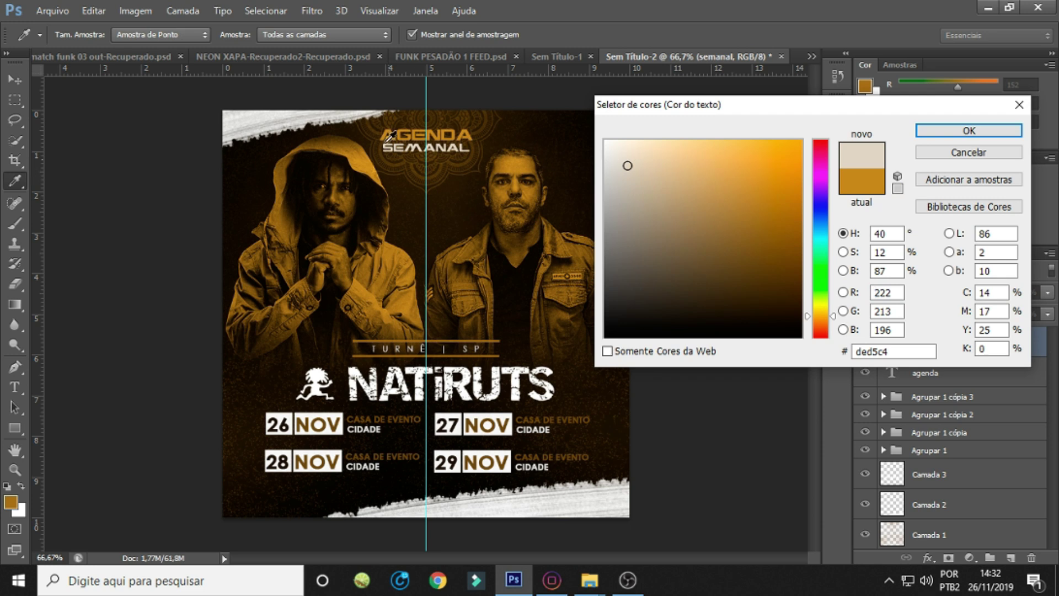
left_click(971, 136)
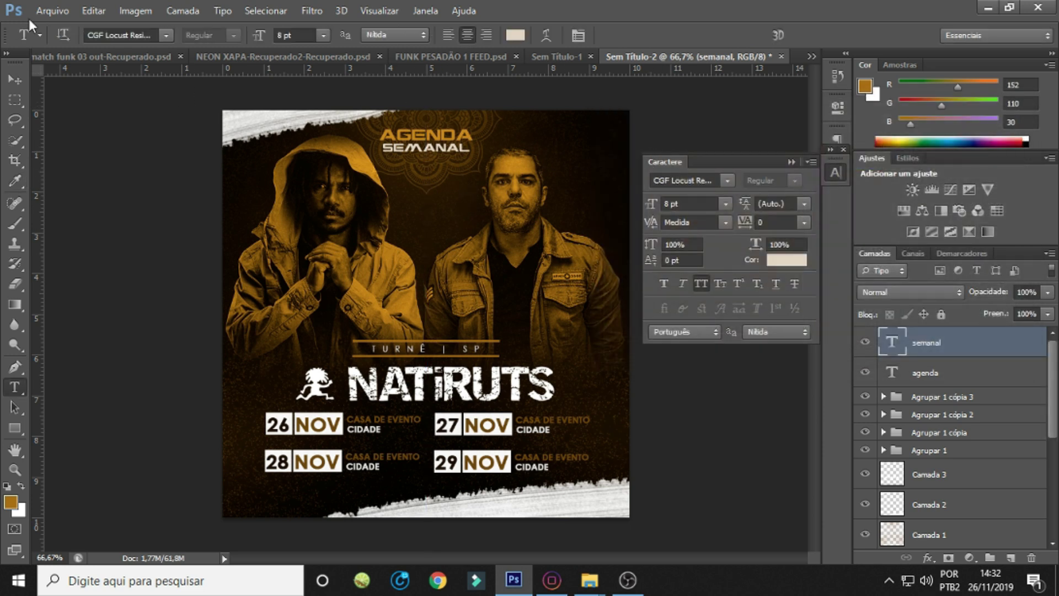
left_click(51, 11)
Save the poster as NATIRUTS PSD.psd inside the desktop's PSD NATIRUTS folder.
left_click(146, 199)
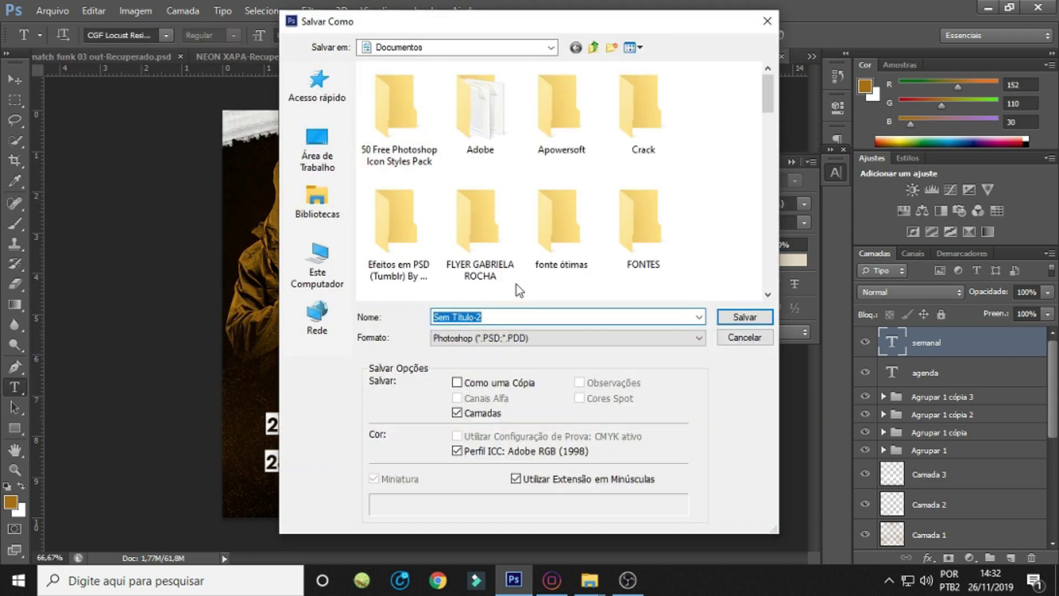
left_click(318, 148)
mouse_move(767, 105)
left_mouse_down()
mouse_move(768, 161)
mouse_move(768, 150)
left_mouse_up()
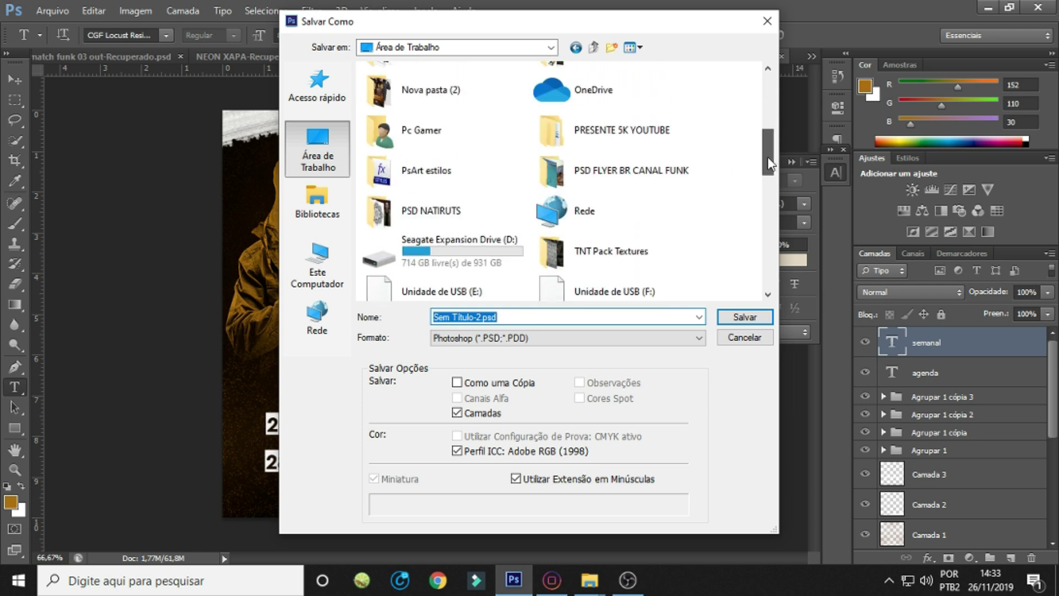
left_click(454, 214)
double_click(454, 214)
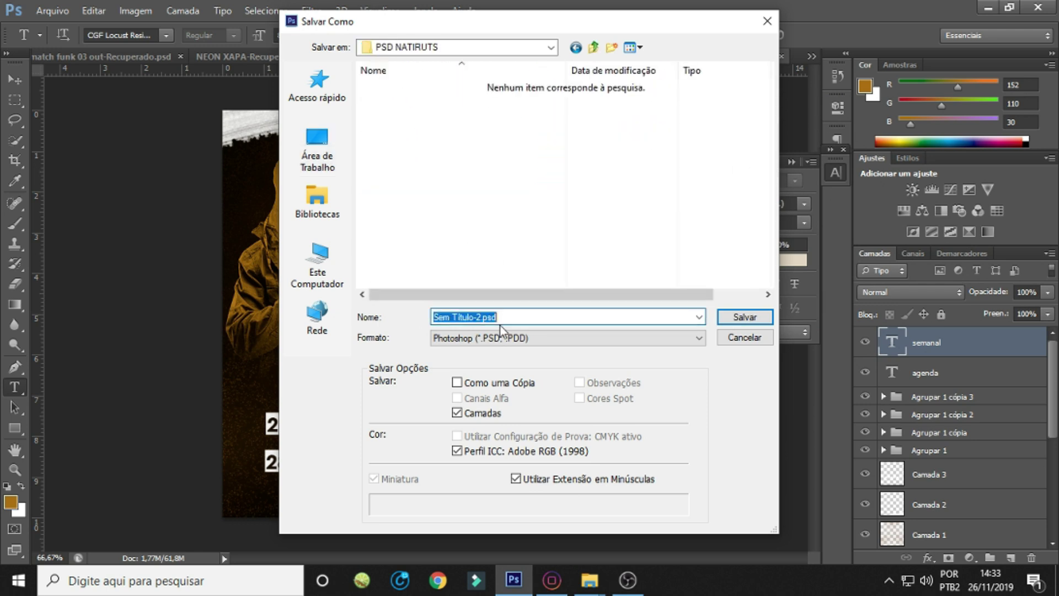
key("BackSpace")
type("NATIRUTS")
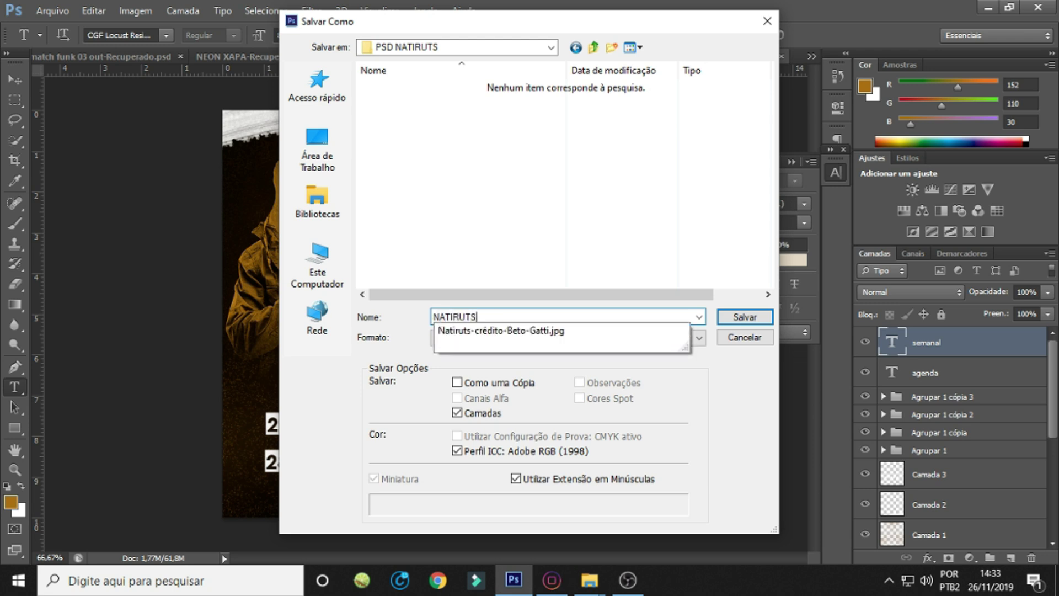
type(" D")
key("Return")
key("Return")
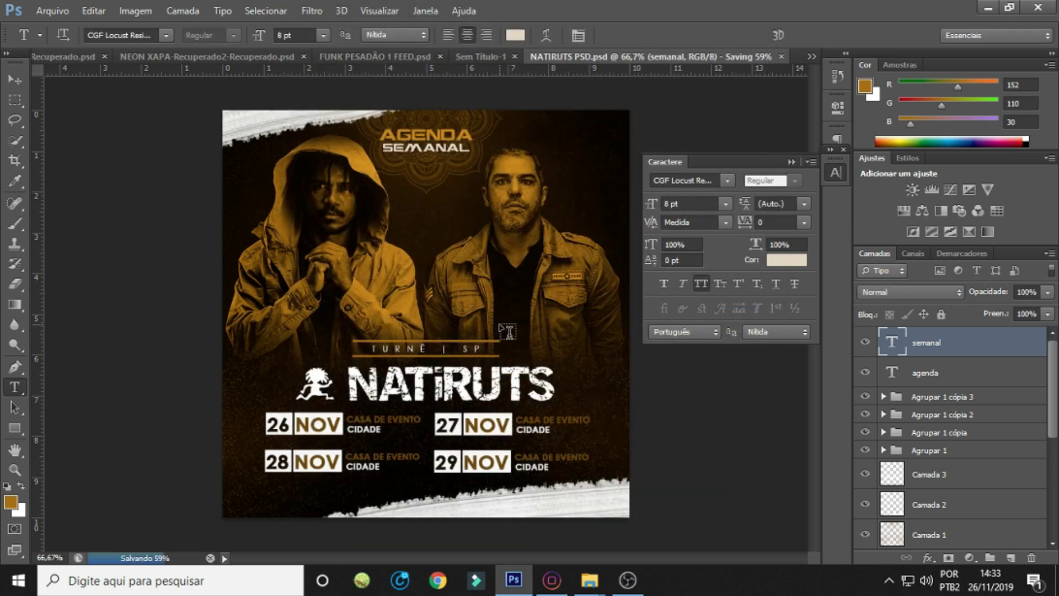
left_click(791, 161)
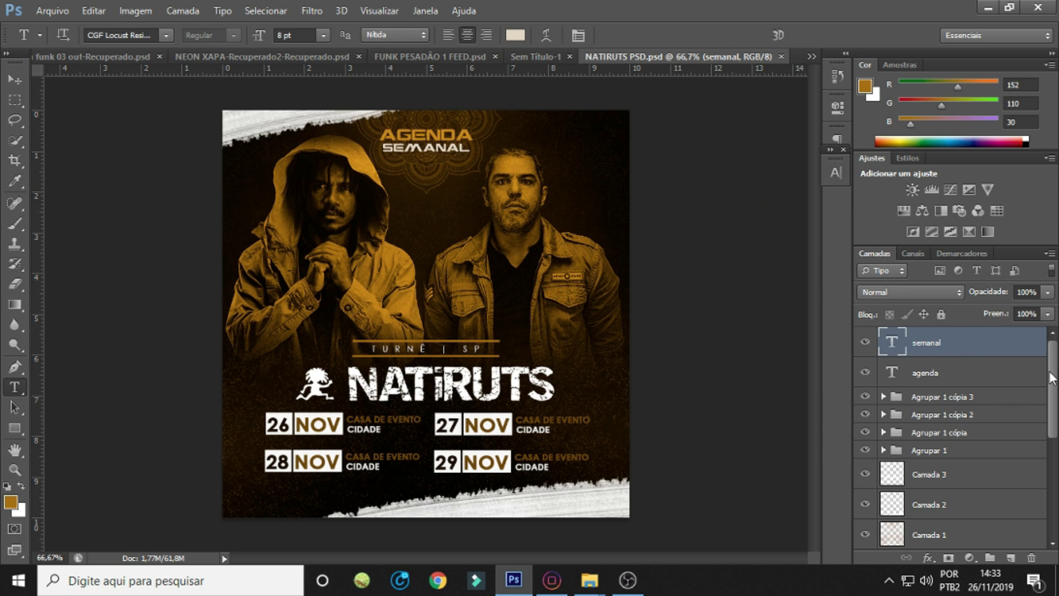
Duplicate the Agrupar 1 group and check the NATIRUTS logo layer's visibility.
scroll(1051, 378, "down", 3)
left_click(865, 356)
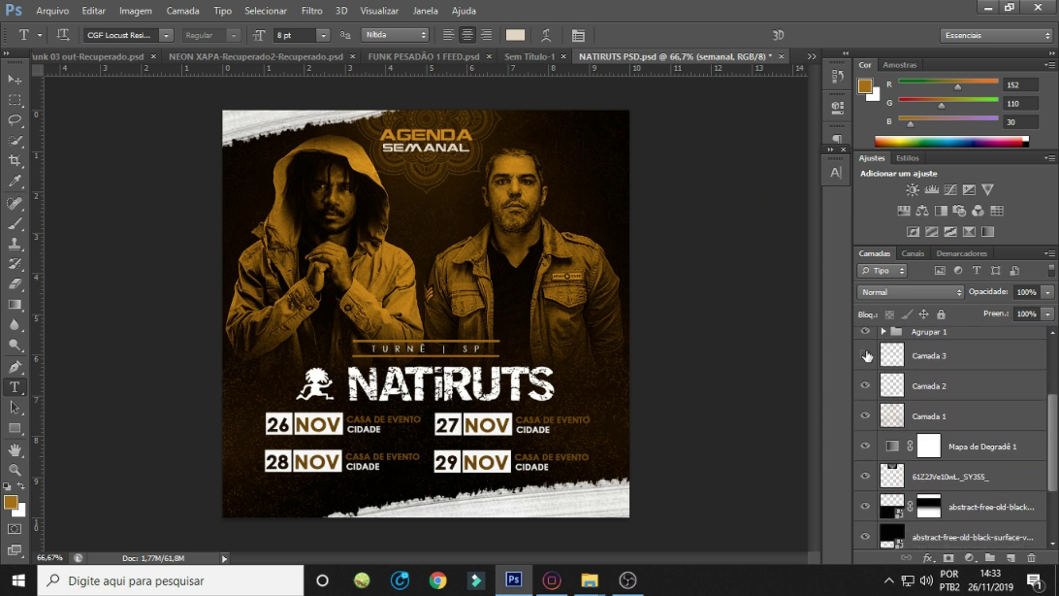
left_click(865, 356)
key("ctrl+j")
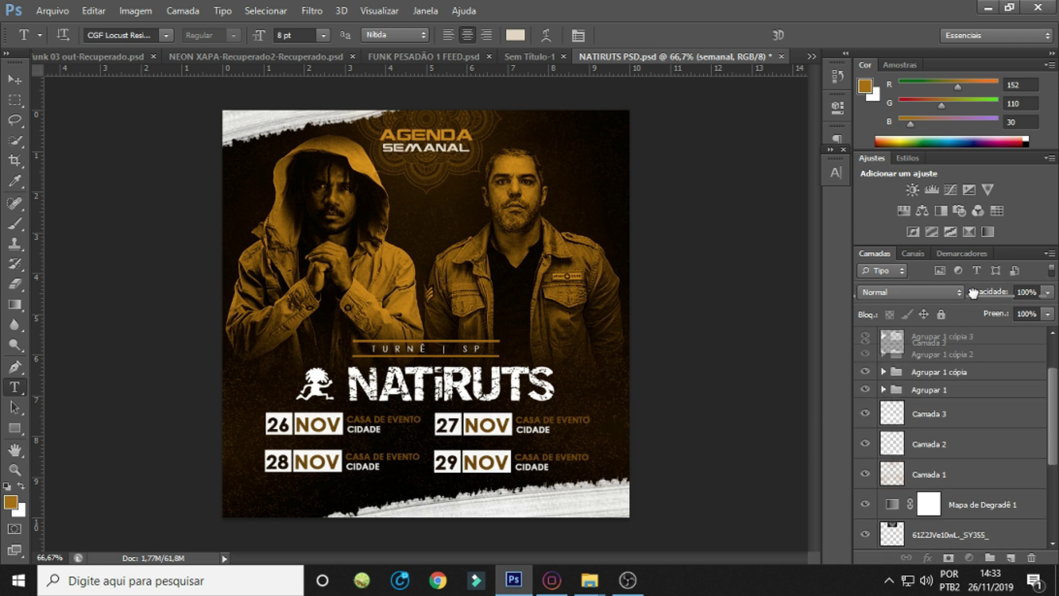
left_click(930, 352)
left_click(865, 343)
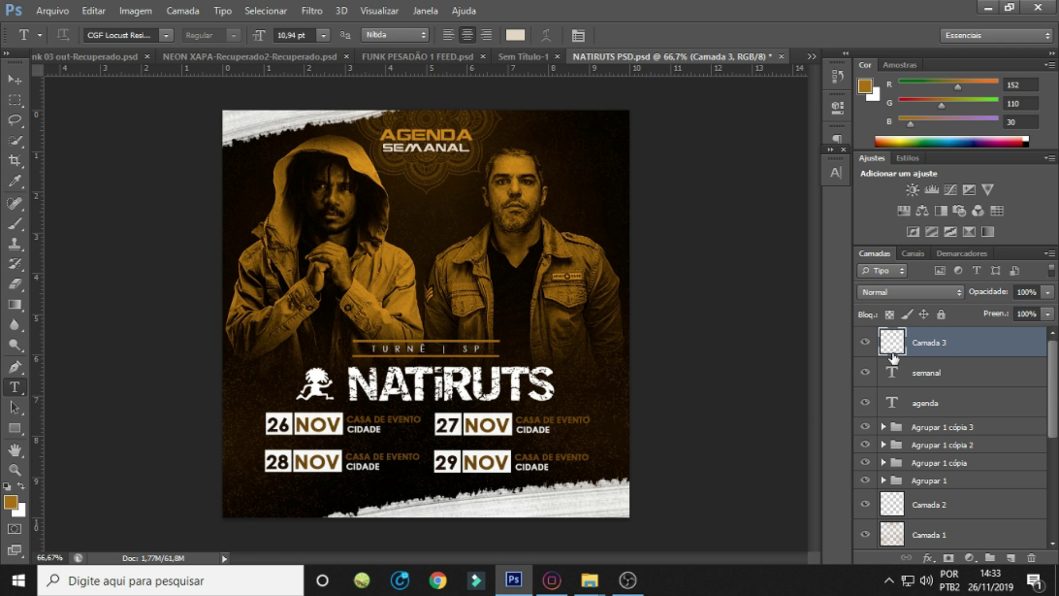
Merge the layers below the logo into Plano de Fundo, then bring up the PSD NATIRUTS folder.
left_click(926, 372)
scroll(937, 441, "down", 10)
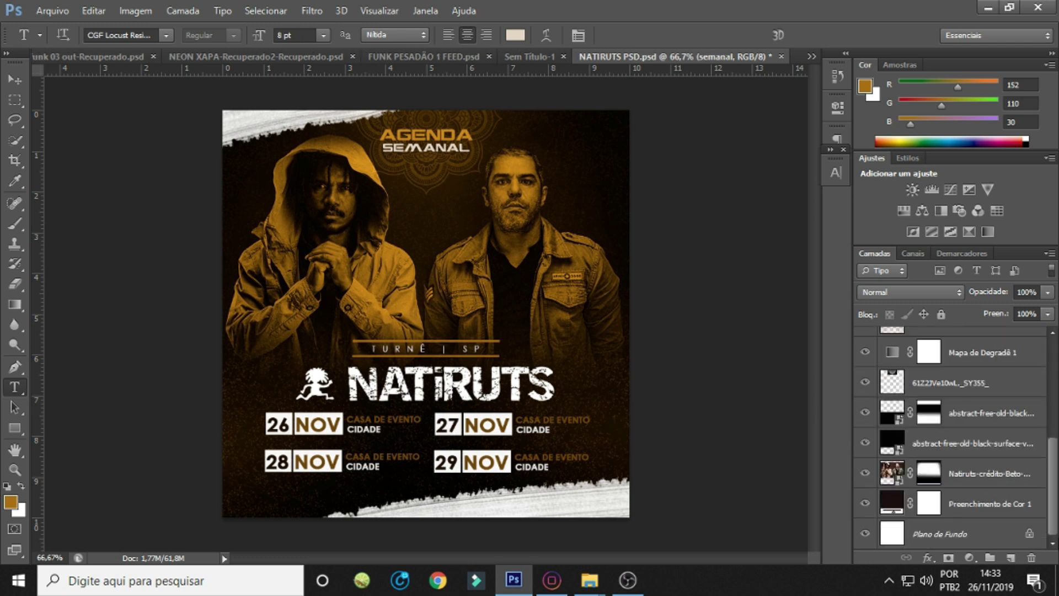
left_click(972, 527, "shift")
right_click(968, 437)
left_click(711, 393)
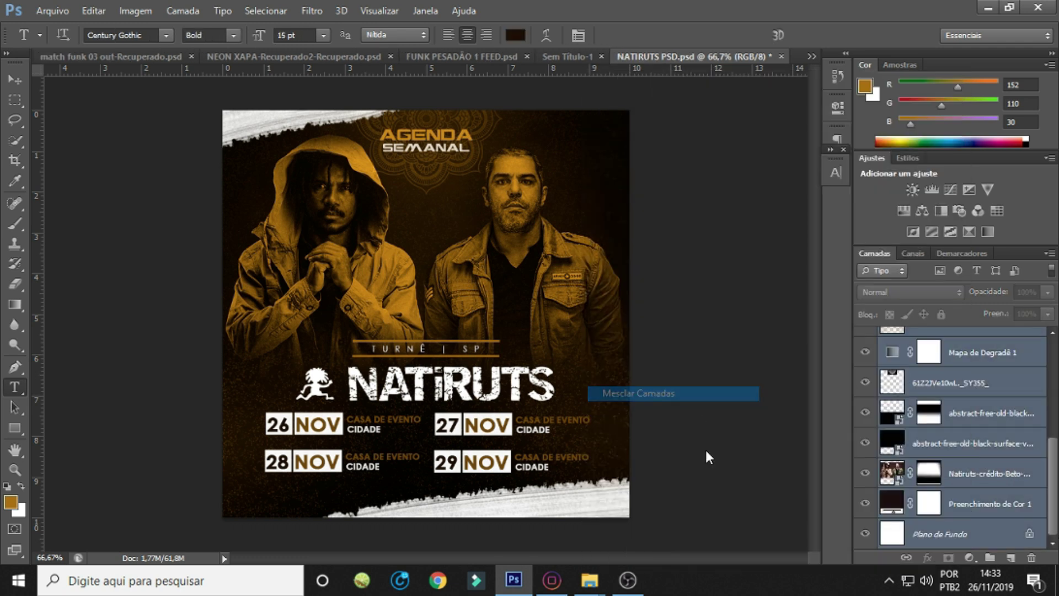
left_click(865, 373)
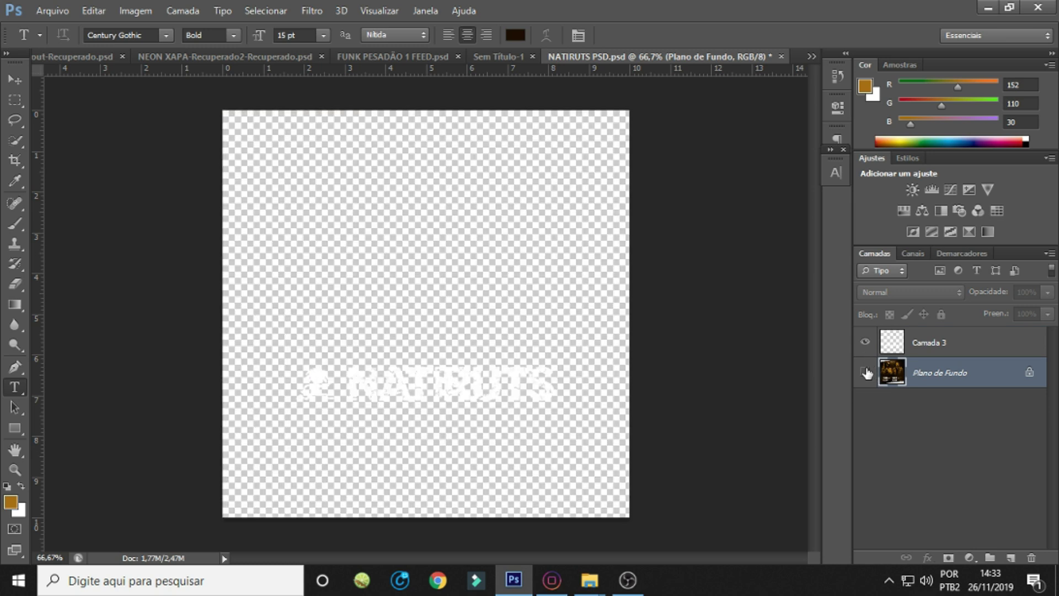
left_click(866, 342)
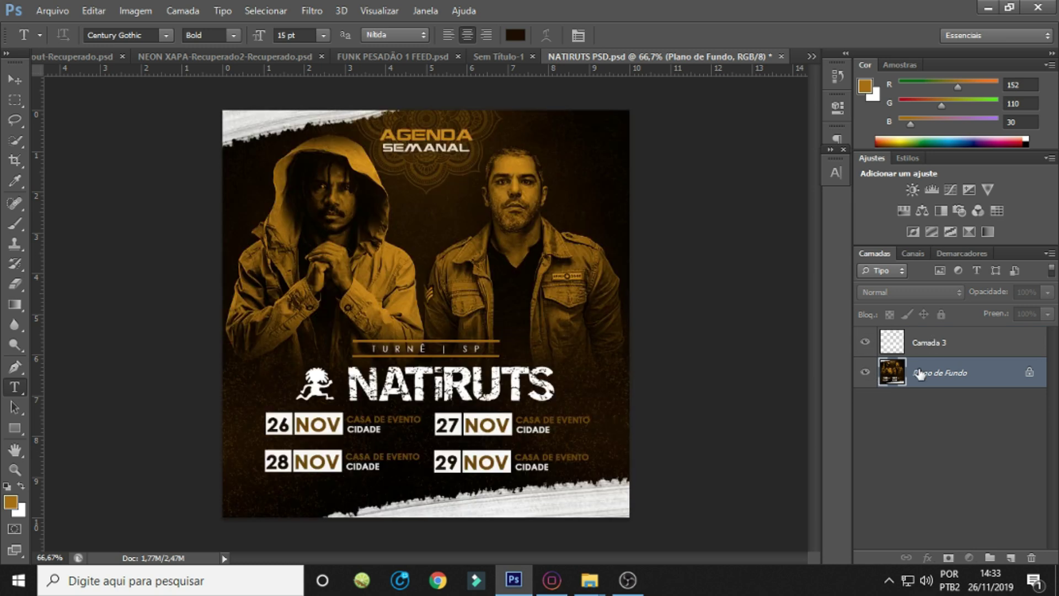
left_click(932, 343)
mouse_move(588, 580)
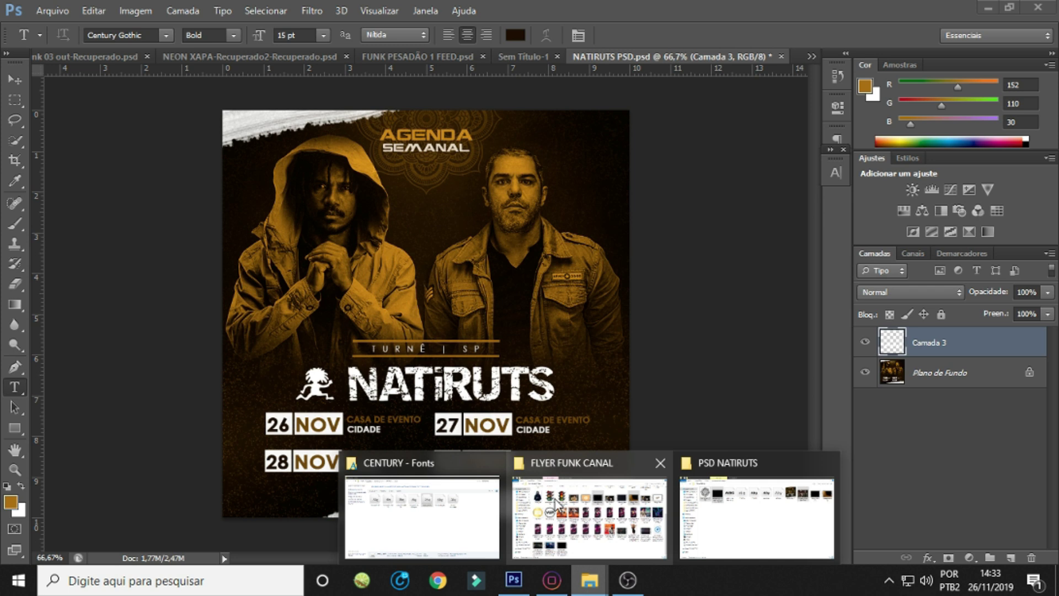
left_click(740, 507)
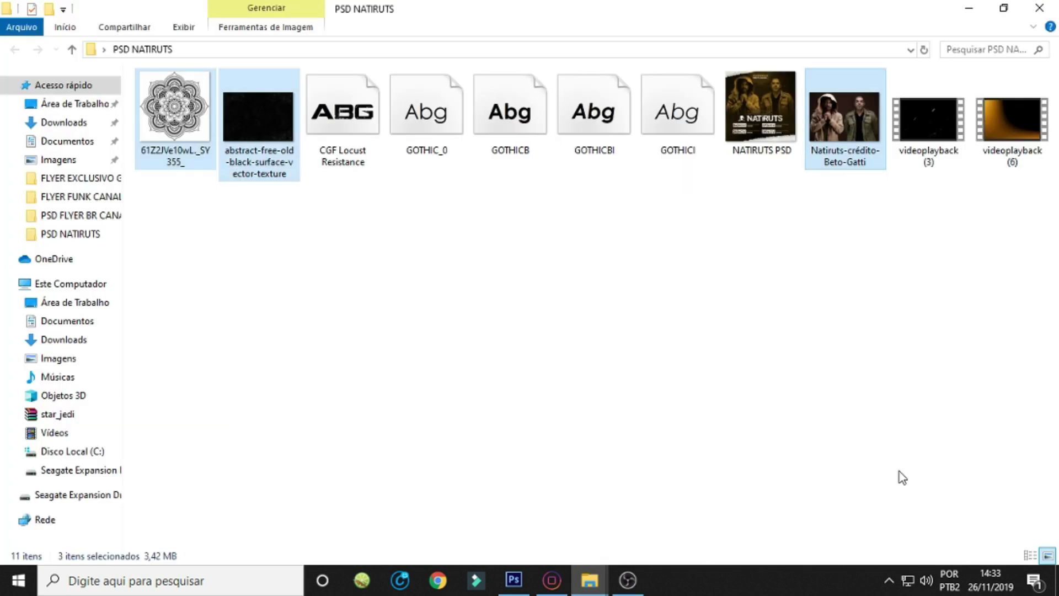
left_click(689, 243)
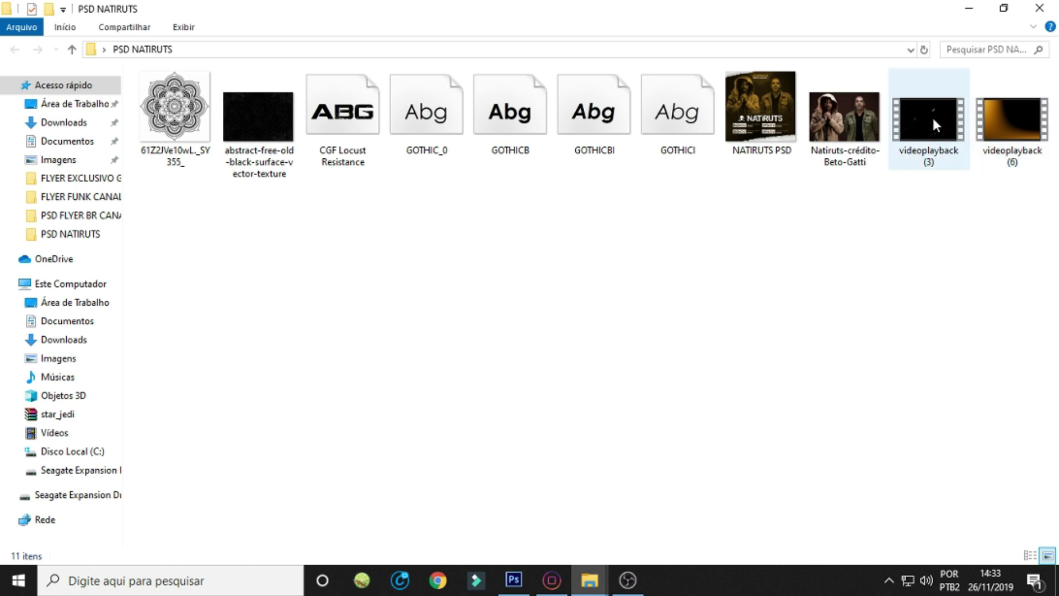
Stretch the videoplayback (3) clip over the whole canvas, blended in Subexposição Linear (Adicionar).
mouse_move(928, 120)
left_click_drag(932, 129, 497, 303)
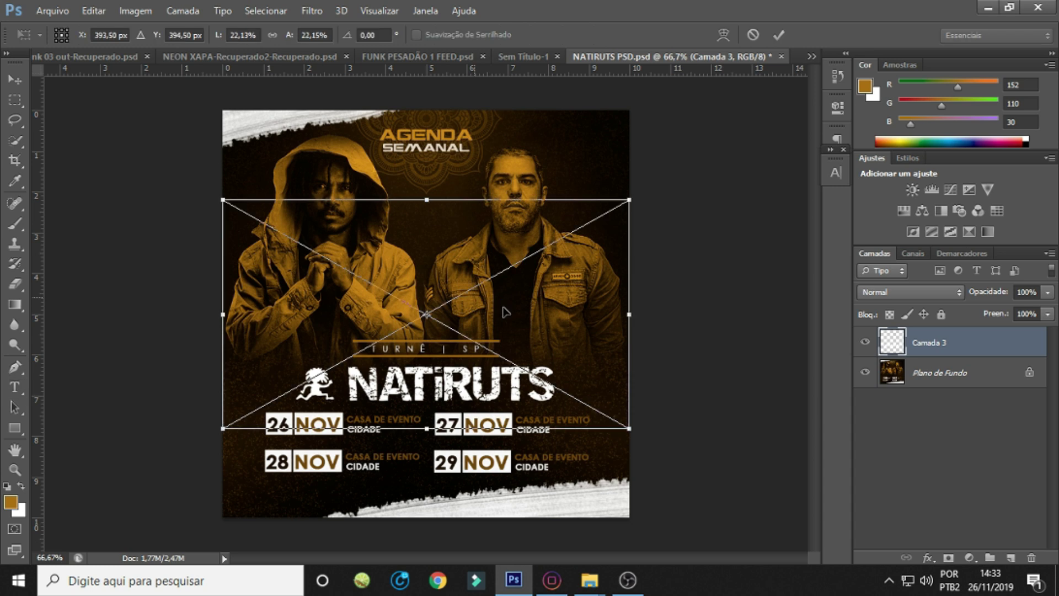
left_click_drag(629, 199, 794, 153)
left_click_drag(655, 183, 568, 265)
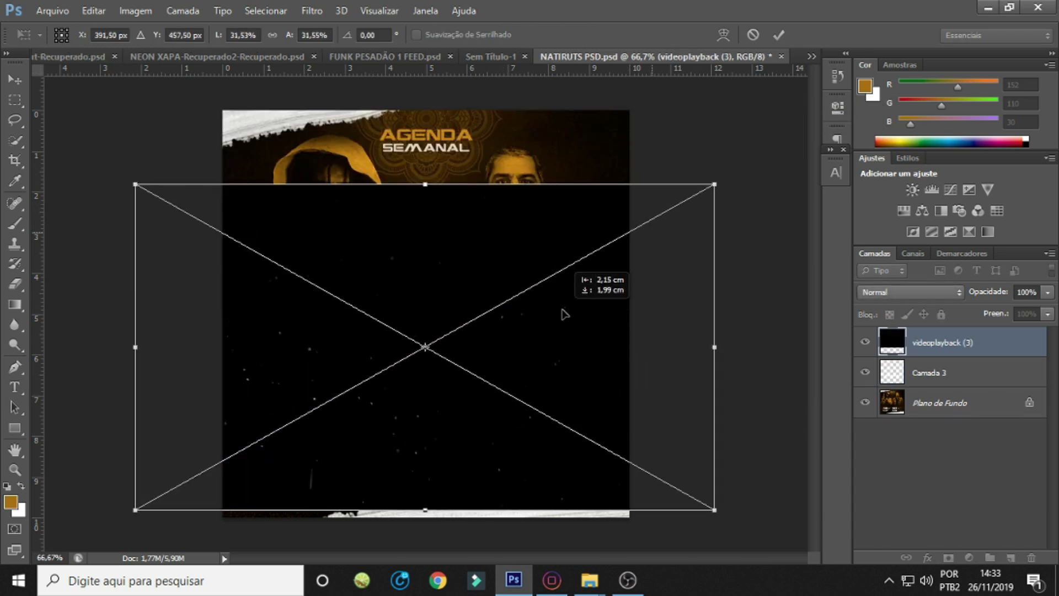
left_click_drag(713, 184, 830, 118)
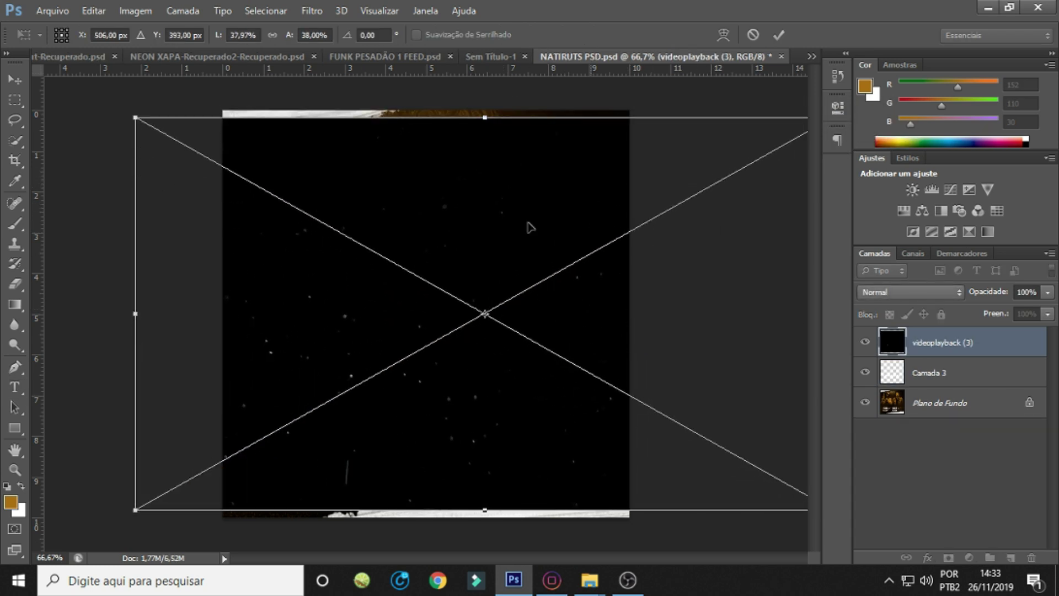
left_click_drag(135, 118, 76, 85)
left_click_drag(507, 271, 499, 286)
key("Return")
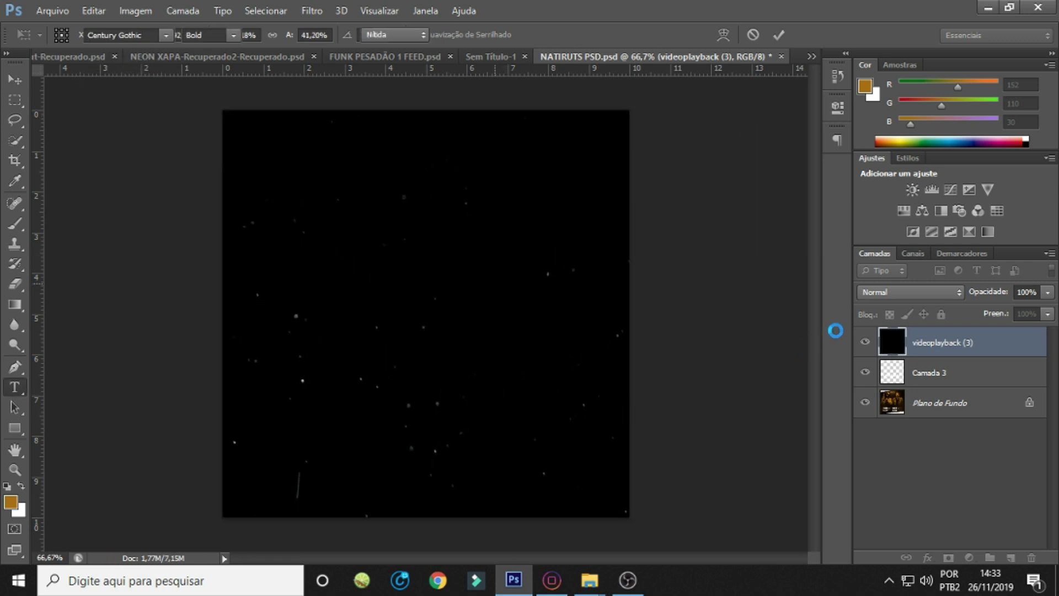
left_click(924, 292)
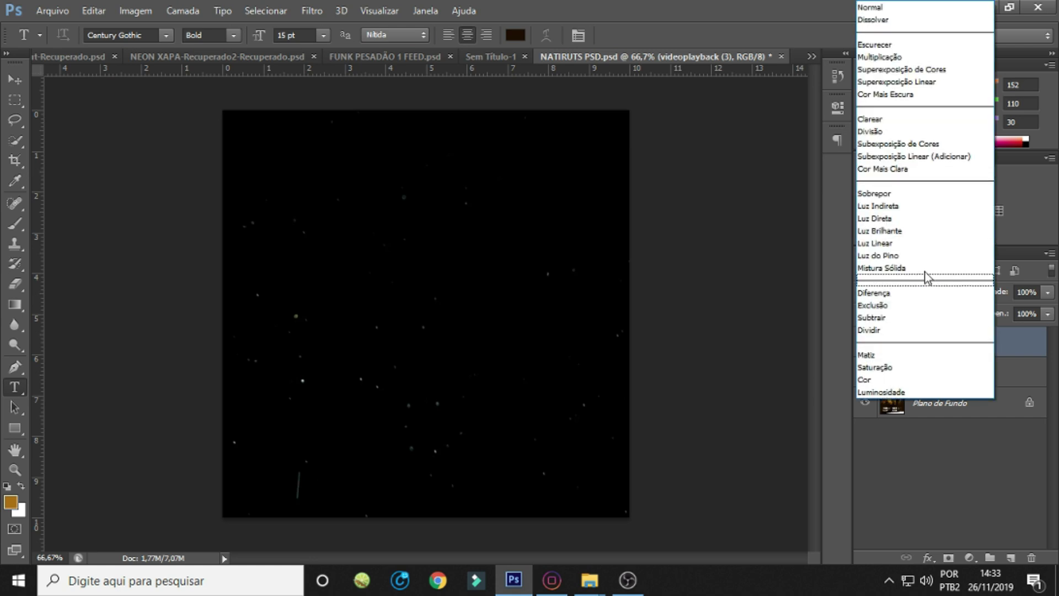
left_click(941, 157)
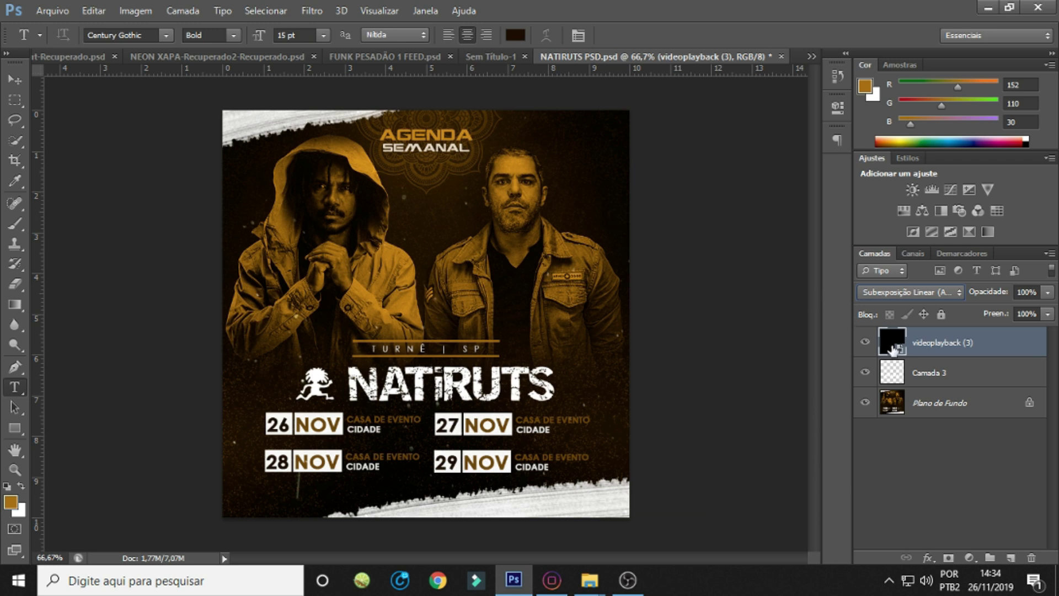
Stretch the videoplayback (6) clip over the flyer in Subexposição Linear (Adicionar) at 42% fill.
key("alt+Tab")
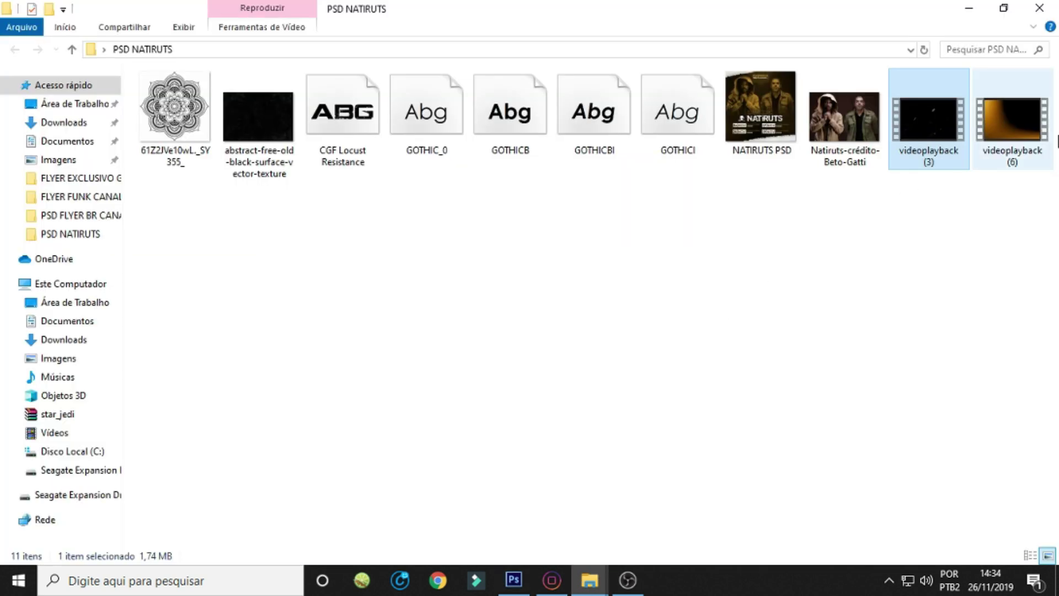
left_click_drag(1029, 139, 470, 364)
left_click_drag(630, 197, 805, 100)
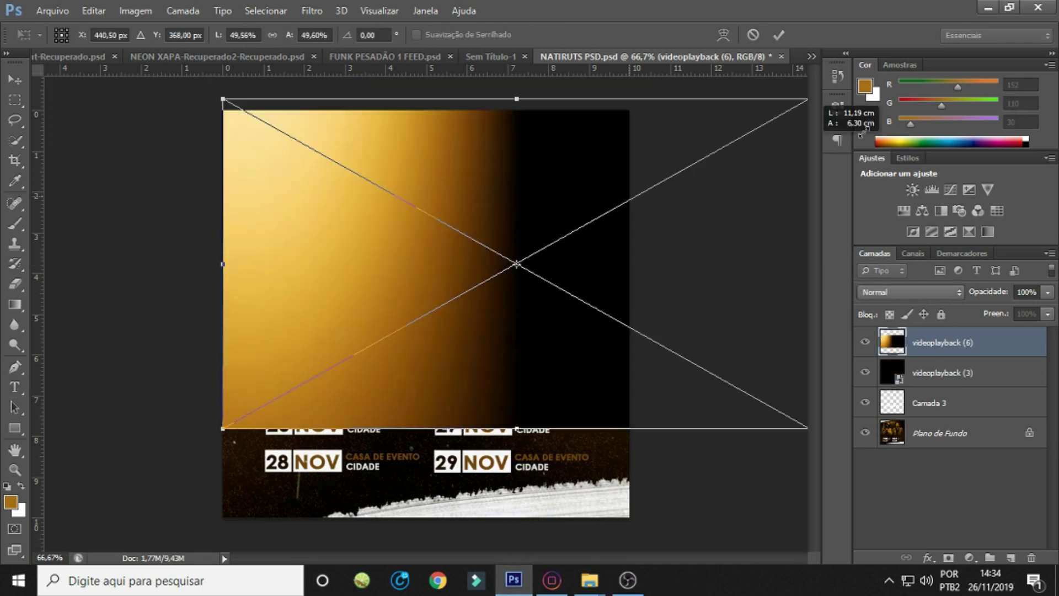
left_click_drag(602, 229, 496, 348)
left_click_drag(752, 193, 917, 94)
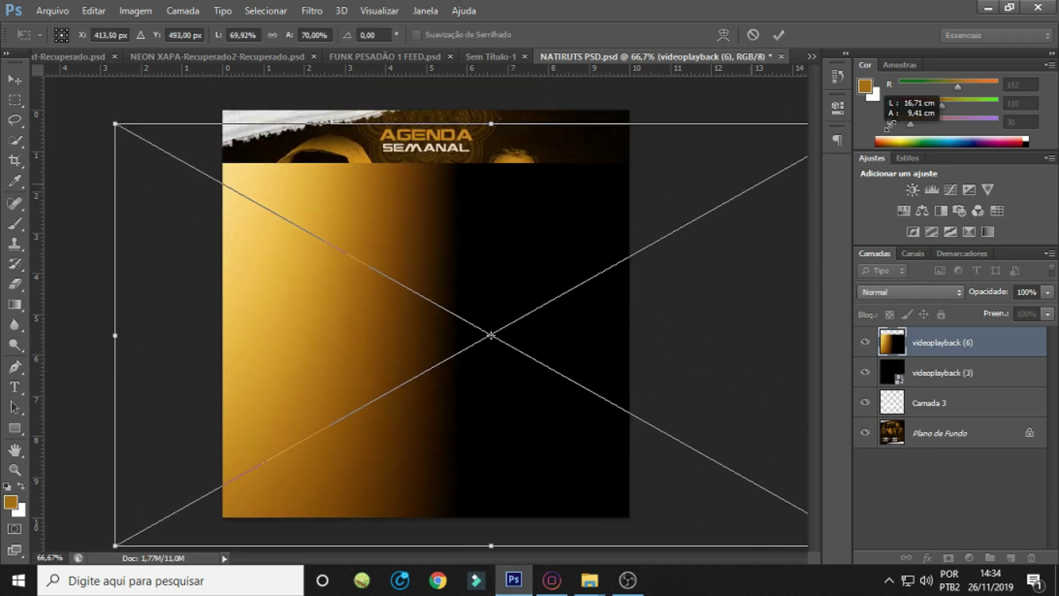
key("t")
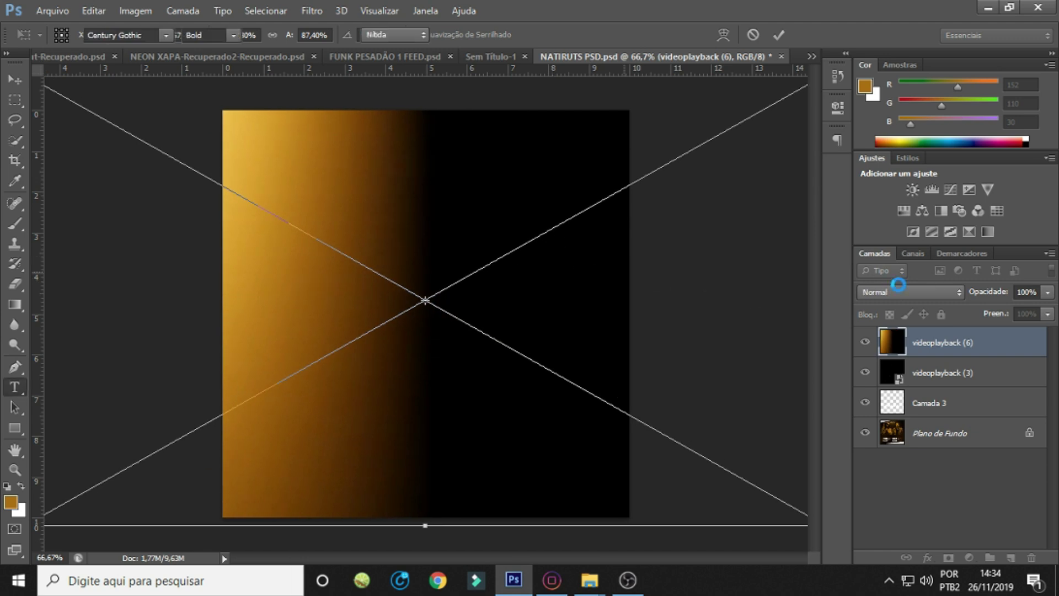
left_click(916, 291)
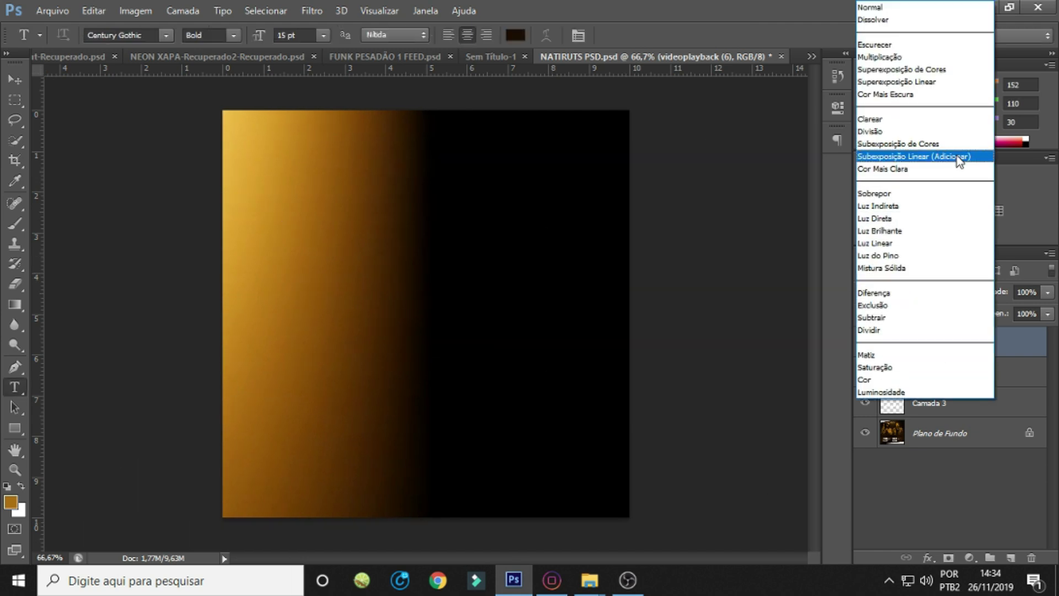
left_click(938, 161)
left_click(1047, 314)
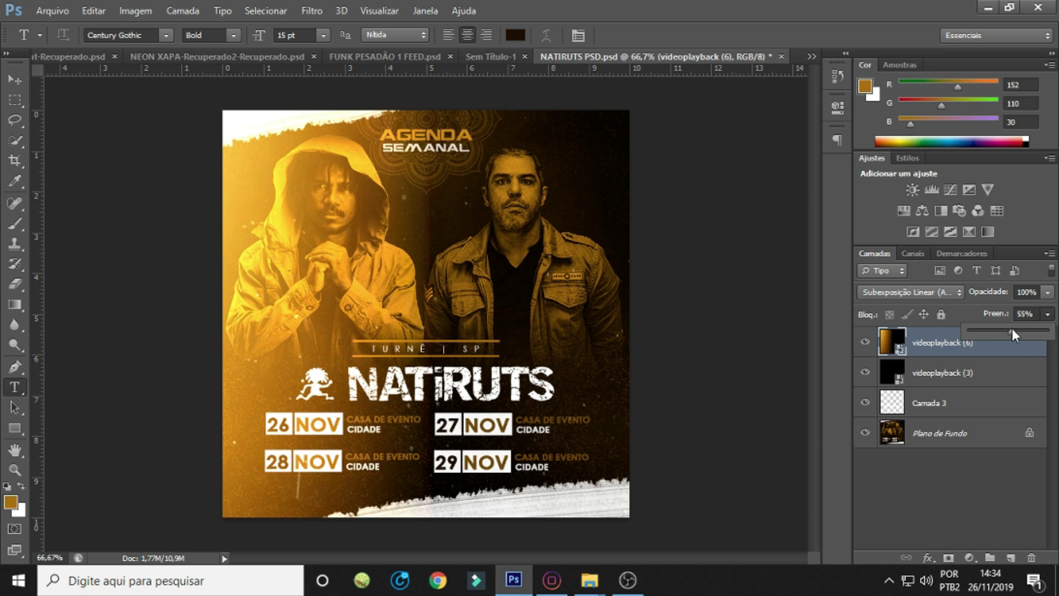
left_click_drag(1011, 329, 1001, 328)
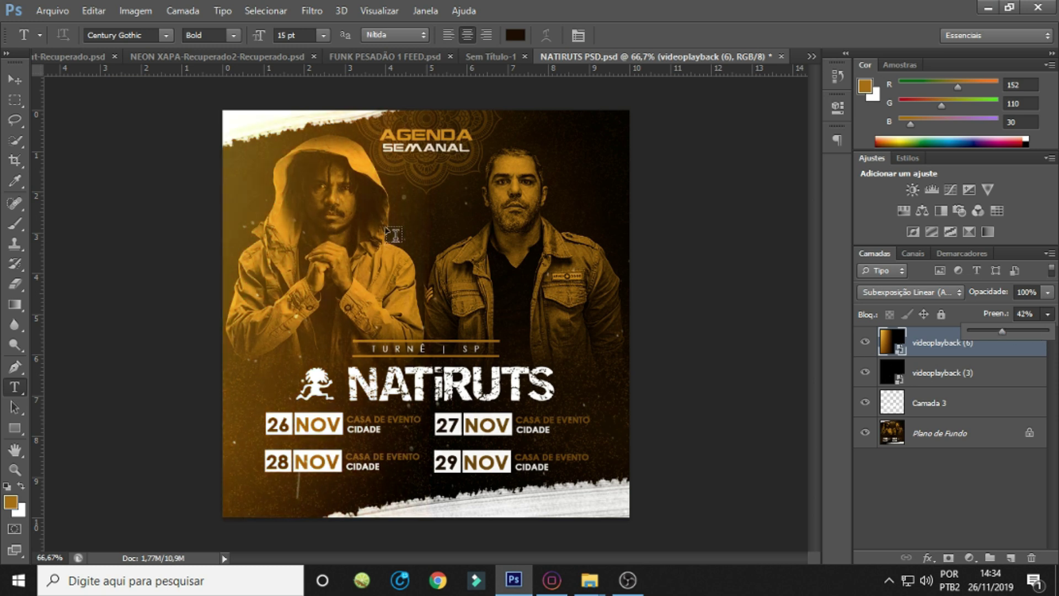
Create a video timeline from the layers via the Linha do Tempo panel.
left_click(417, 12)
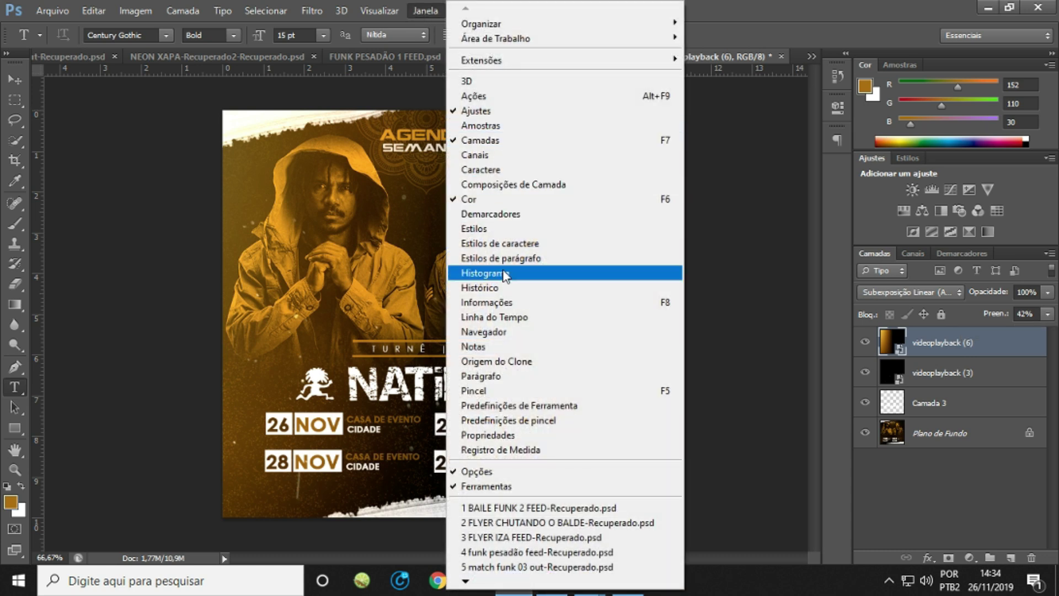
left_click(495, 317)
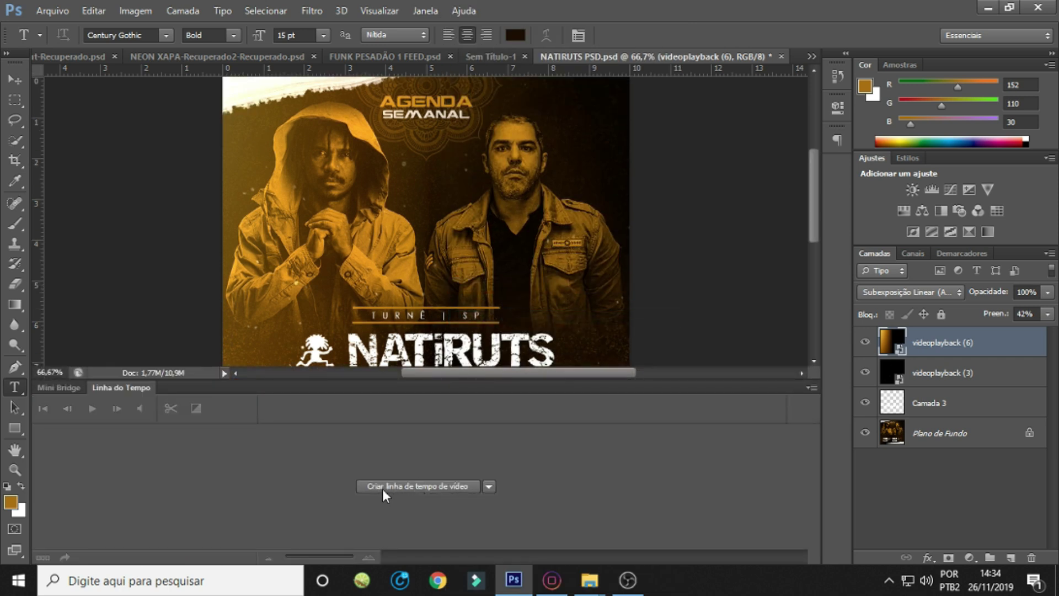
left_click(402, 488)
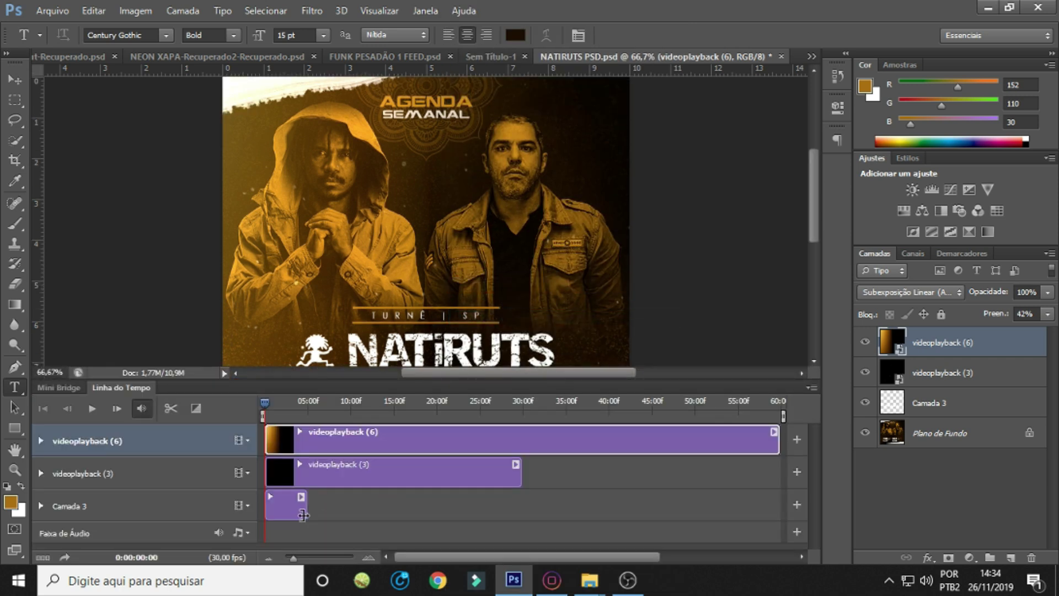
Trim Camada 3, videoplayback (3) and videoplayback (6) so all end at about 30 seconds.
scroll(338, 491, "right", 1)
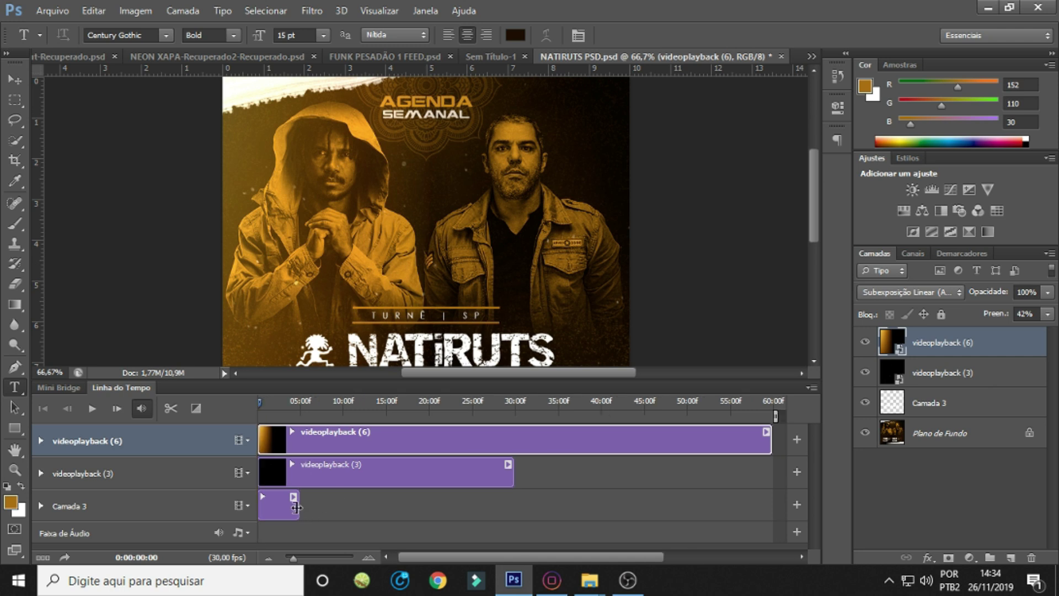
left_click_drag(297, 507, 472, 509)
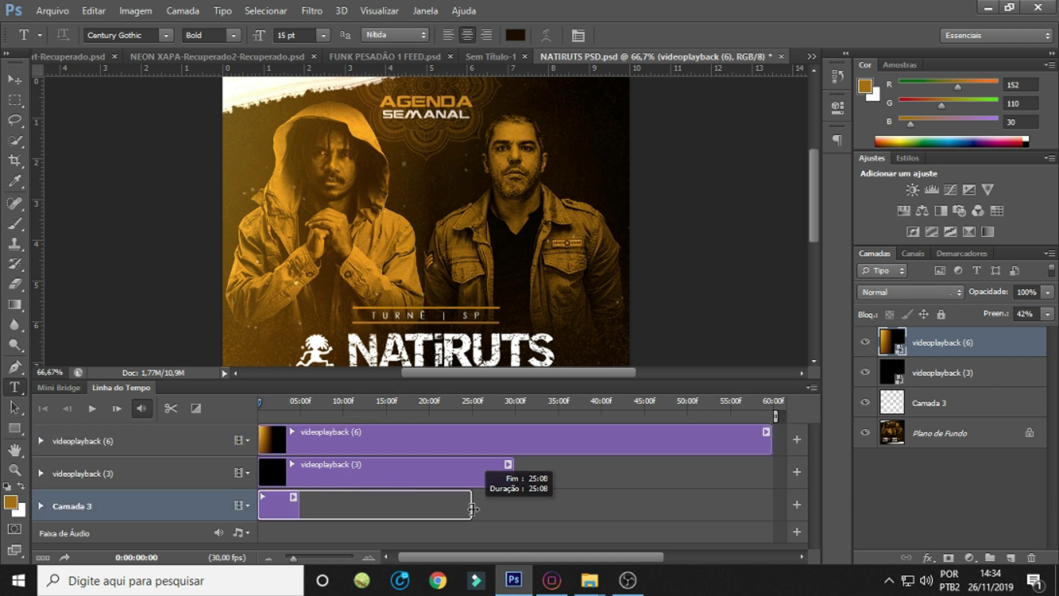
left_click_drag(472, 508, 513, 507)
left_click(737, 438)
left_click_drag(669, 444, 514, 439)
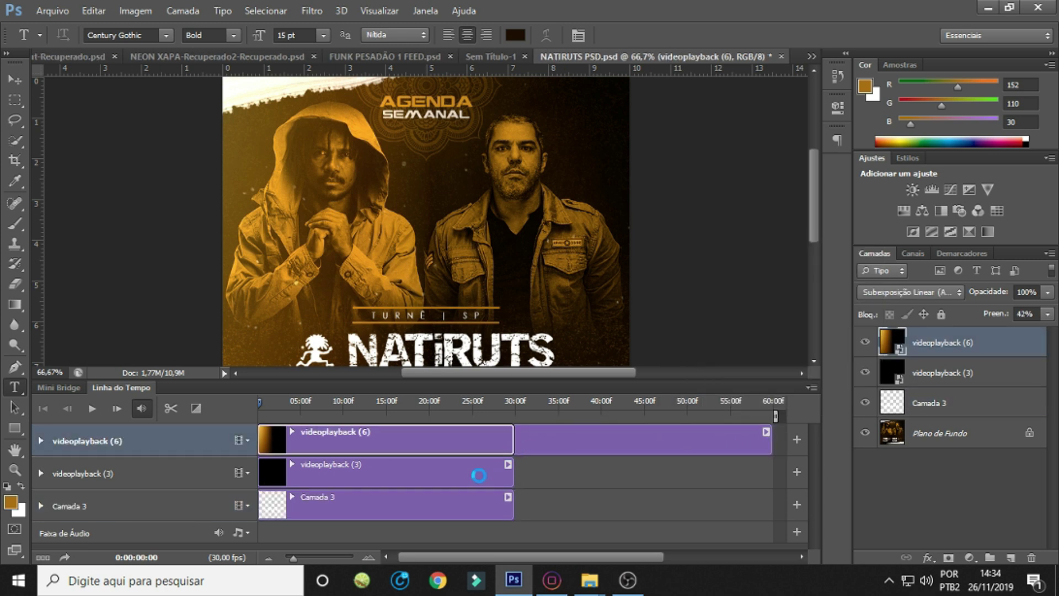
key("ctrl+minus")
key("ctrl+minus")
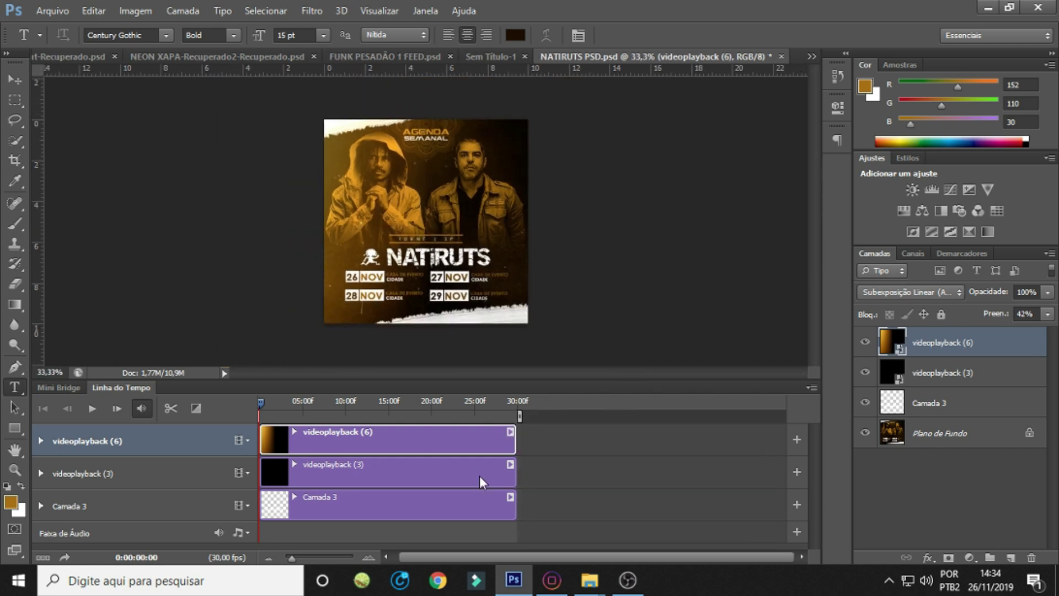
Play the timeline preview of the animated flyer up to about 10 seconds.
left_click(93, 409)
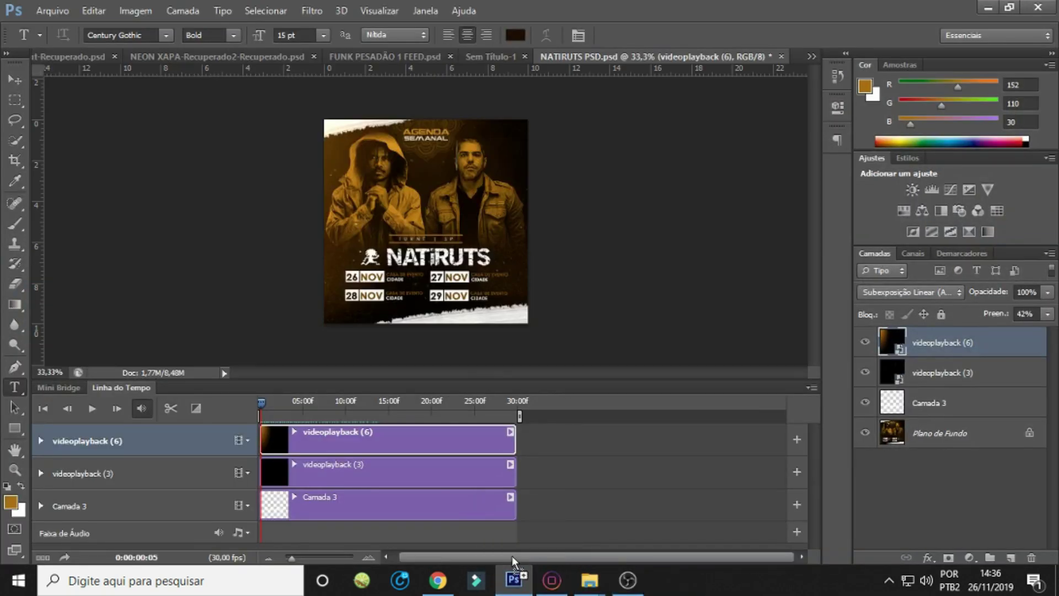
Place the y2mate video below videoplayback (3) and clip it to Camada 3.
mouse_move(550, 424)
left_mouse_down()
mouse_move(424, 243)
mouse_move(484, 241)
left_mouse_up()
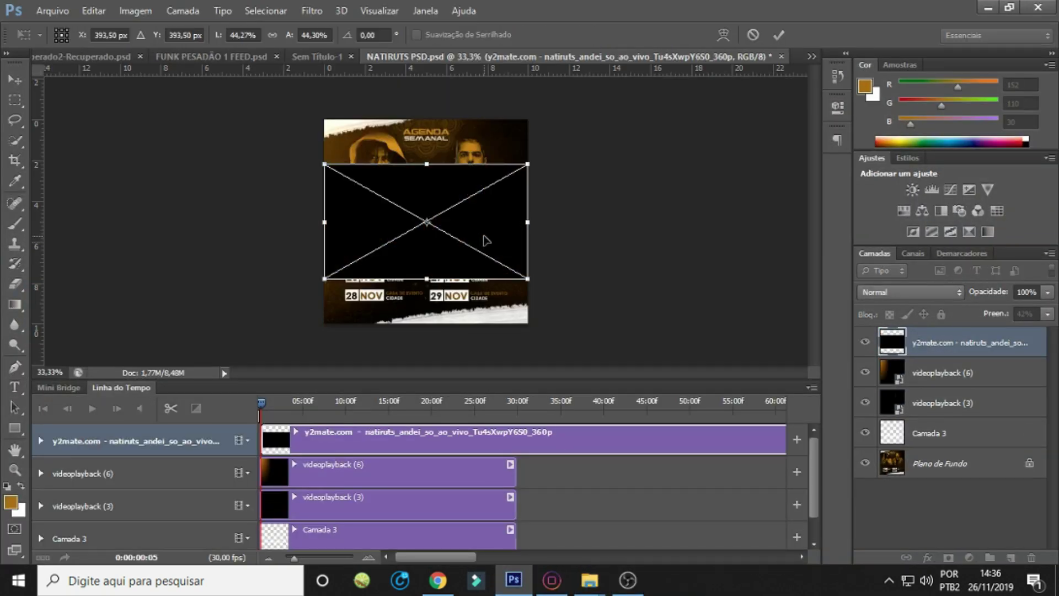
key("Return")
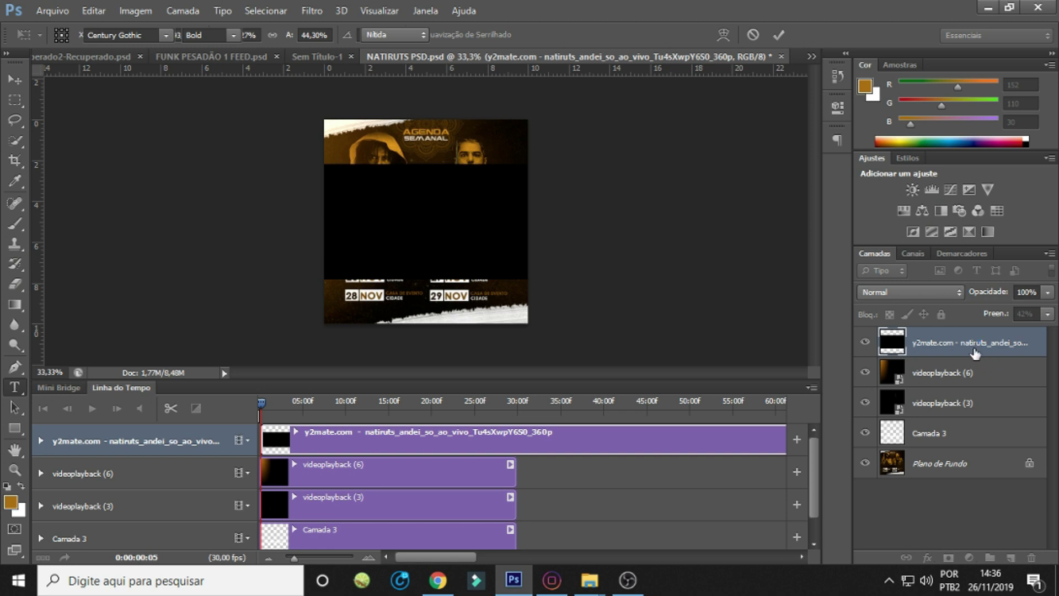
left_click_drag(973, 347, 941, 402)
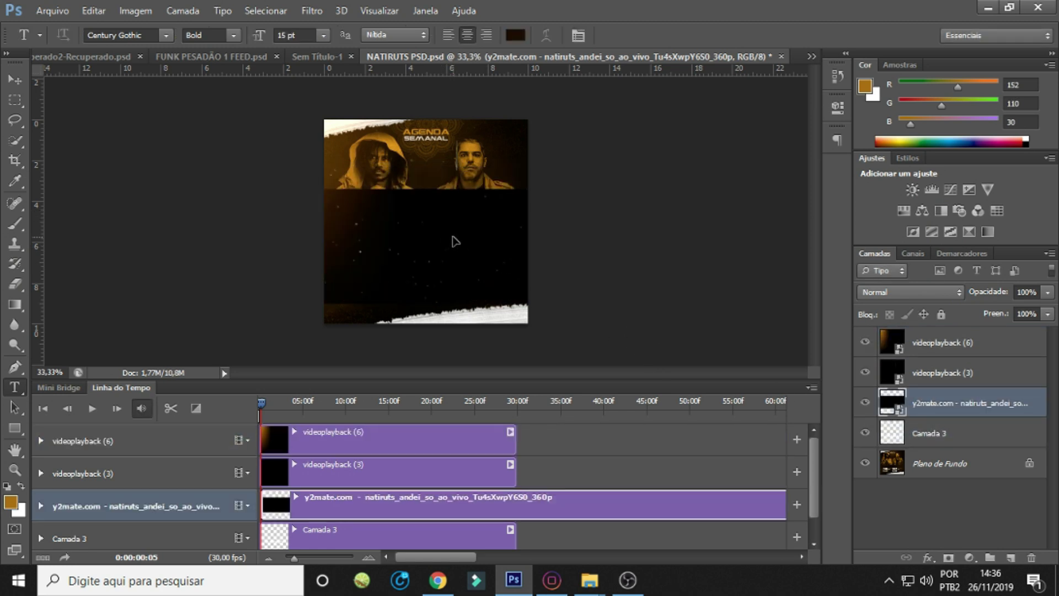
left_click(865, 405)
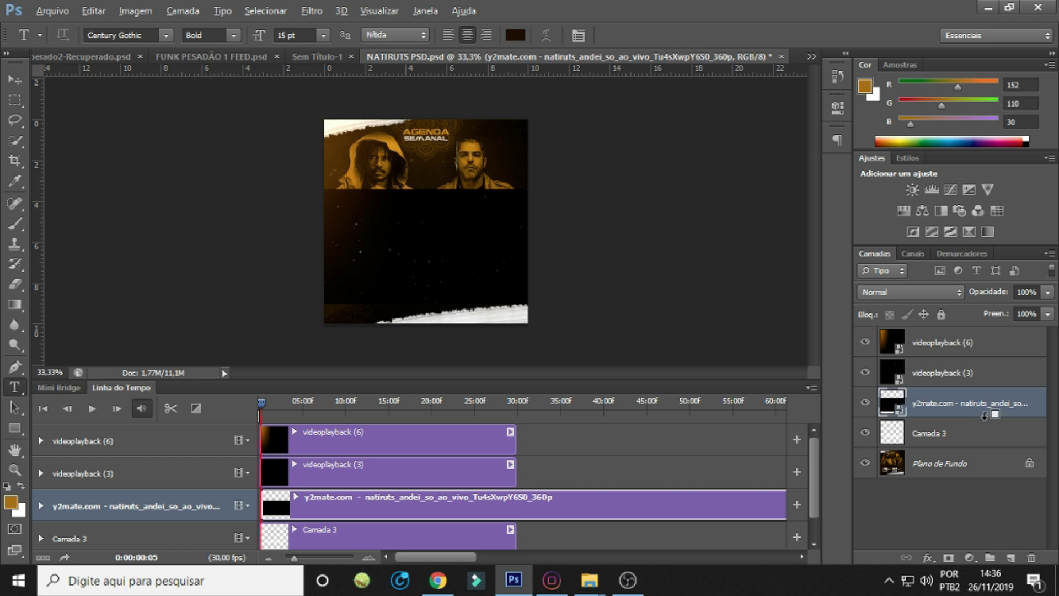
left_click(984, 416, "alt")
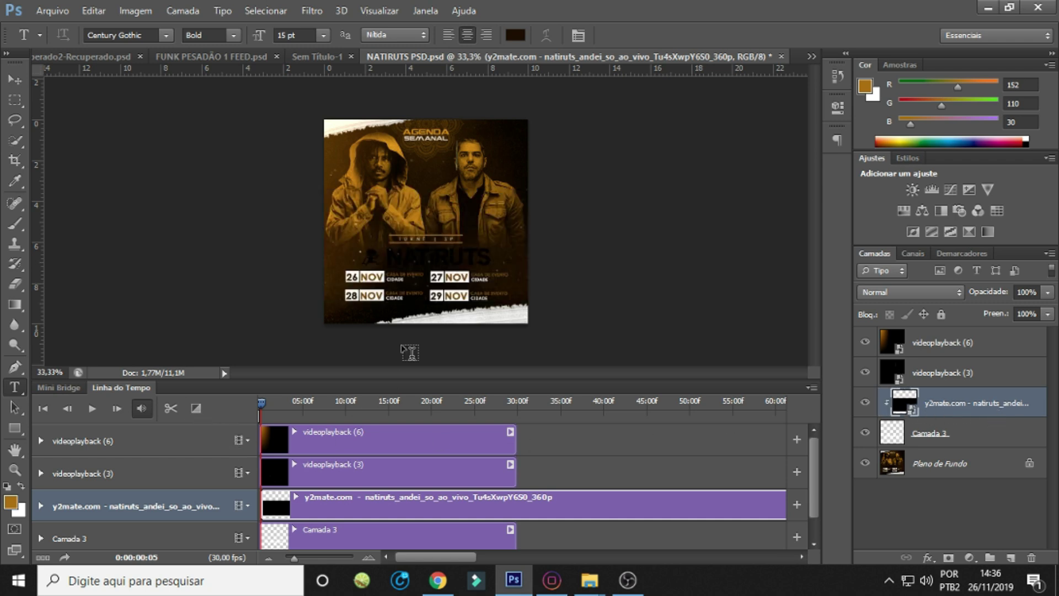
Scale the y2mate video to about 30% and shift it slightly right.
key("ctrl+t")
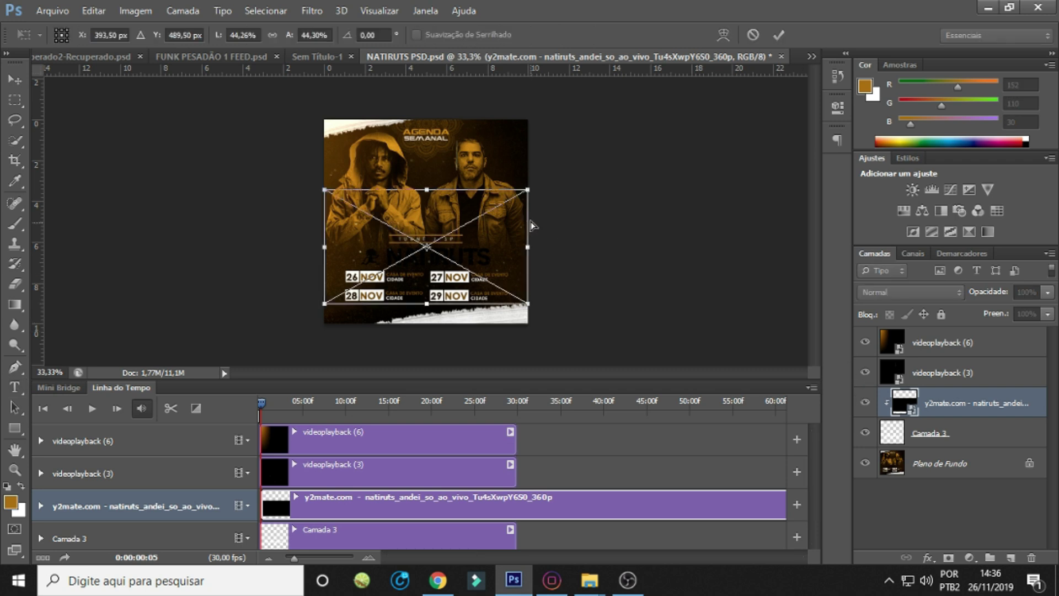
left_click_drag(528, 189, 464, 226)
left_click_drag(425, 269, 444, 269)
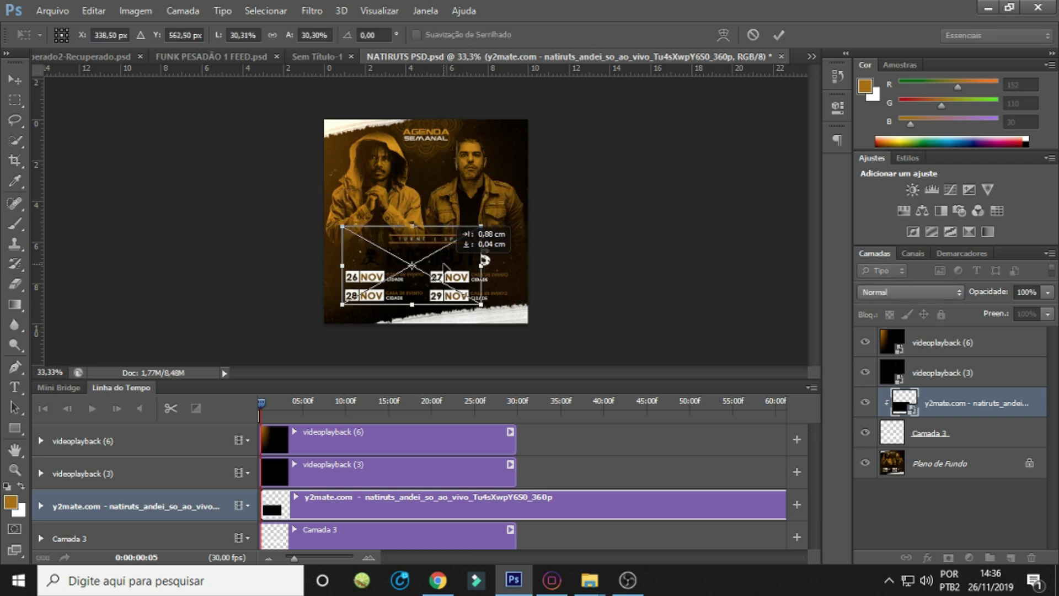
key("Return")
key("t")
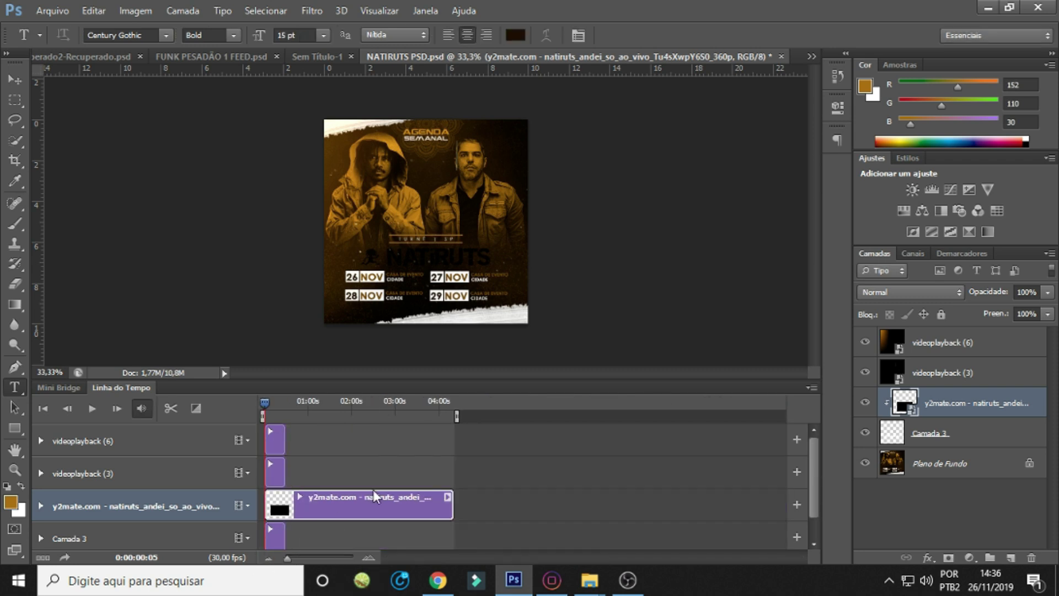
Preview the y2mate clip, then set the playhead at about 0:01:20.
left_click(301, 406)
left_click(92, 408)
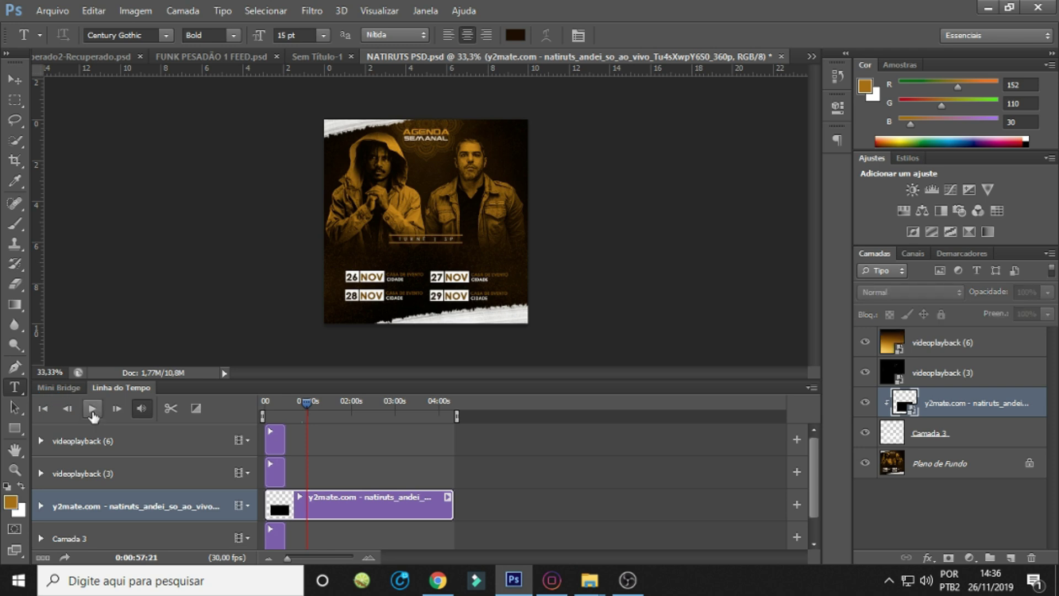
left_click(92, 410)
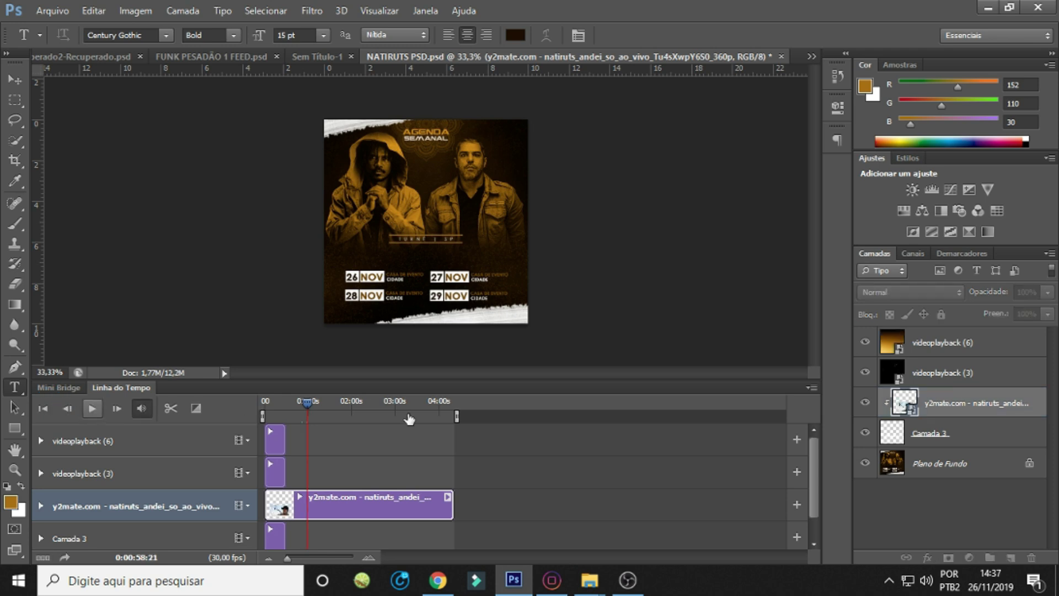
left_click(92, 409)
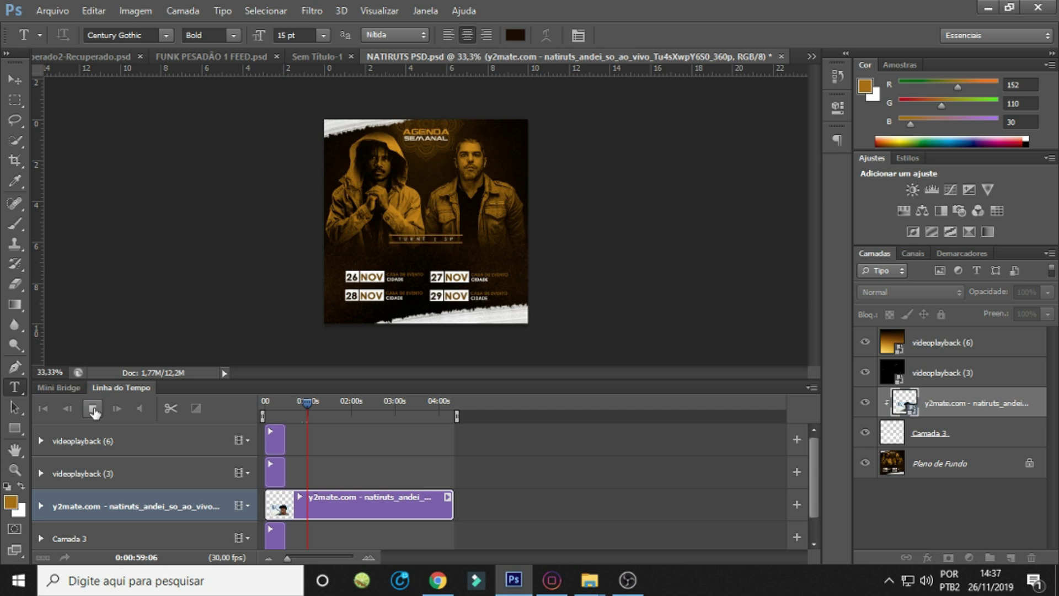
left_click(311, 404)
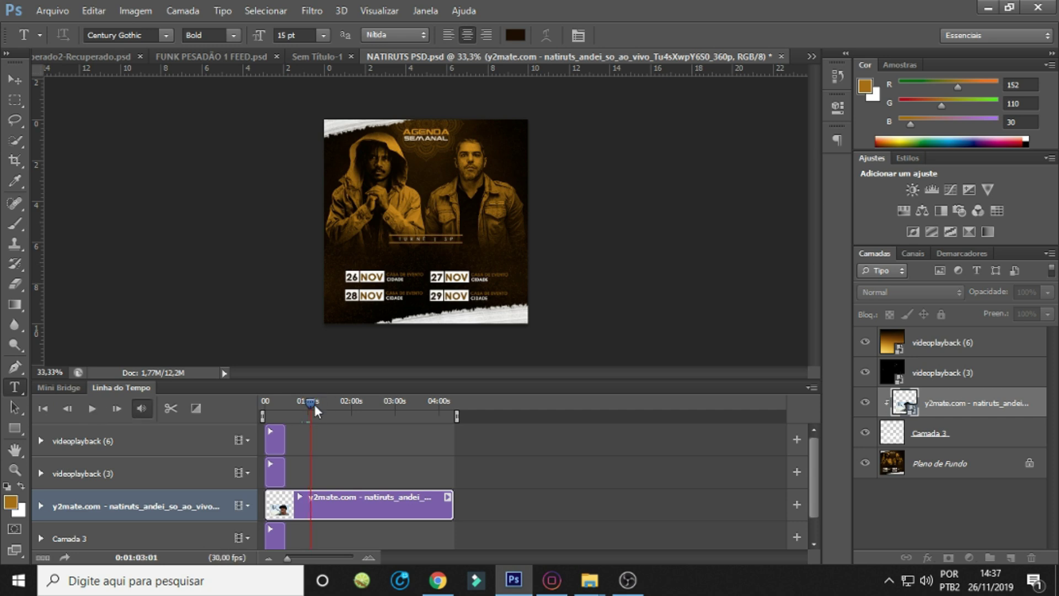
left_click(316, 401)
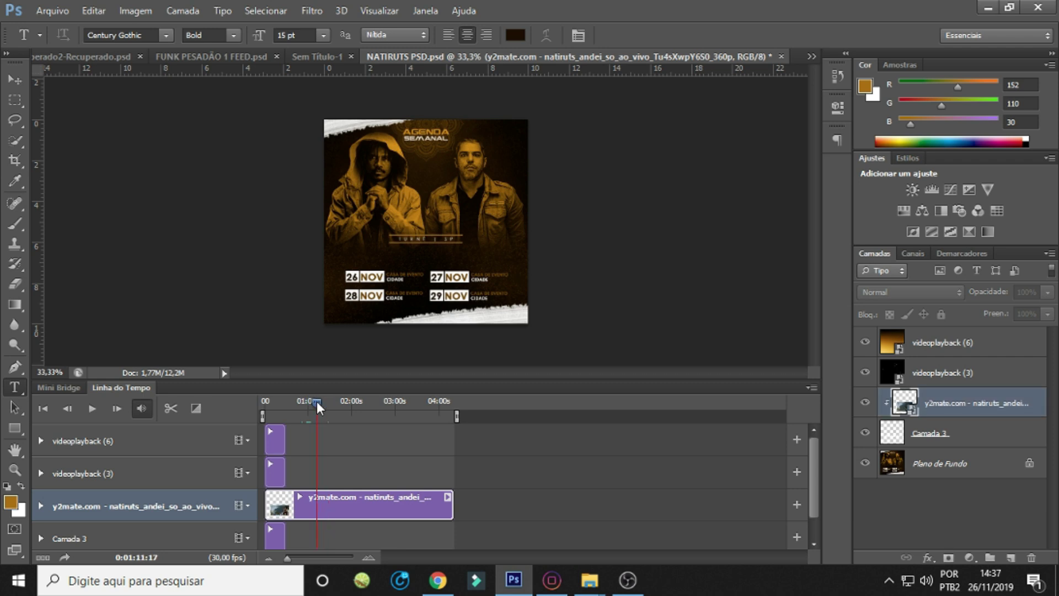
left_click_drag(319, 402, 322, 403)
Split the y2mate clip, drop its first part, span the rest to 30 seconds, clipped to Camada 3.
left_click(171, 408)
left_click(297, 538)
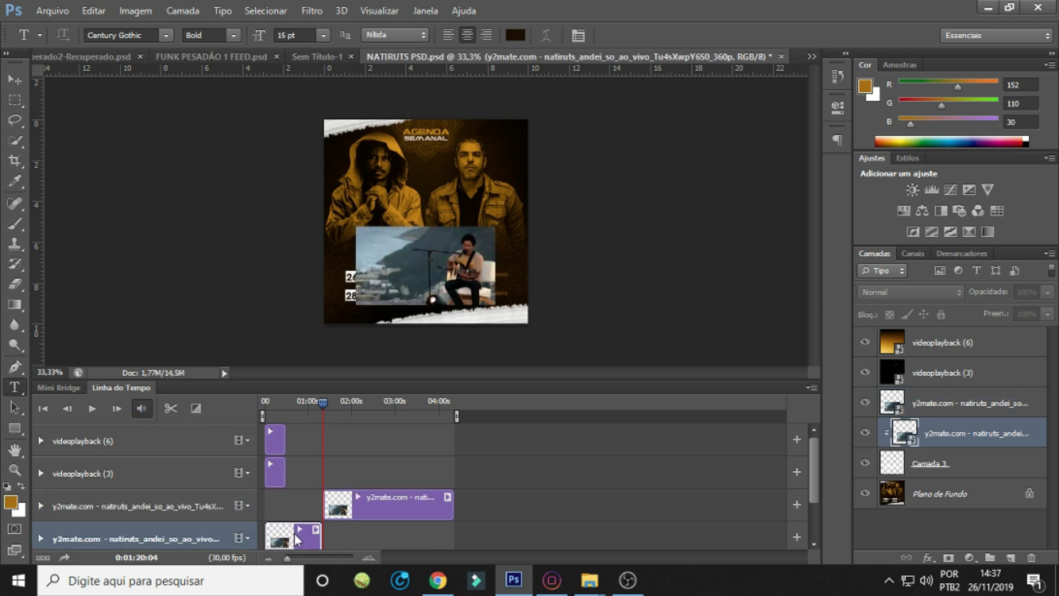
key("Delete")
left_click_drag(353, 508, 296, 509)
mouse_move(391, 507)
left_mouse_down()
mouse_move(416, 511)
mouse_move(291, 499)
left_mouse_up()
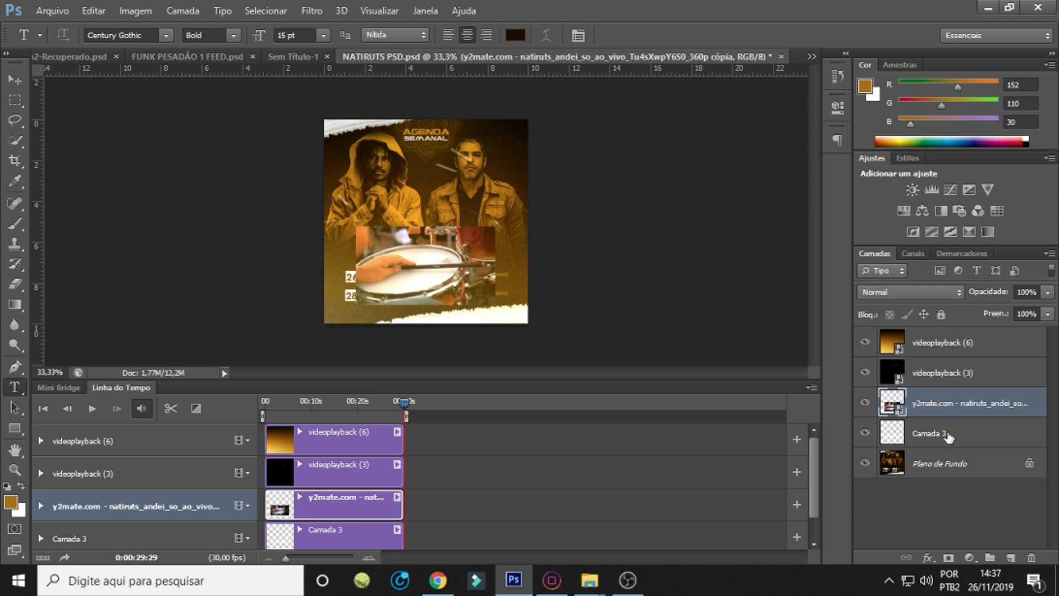
left_click(961, 414, "alt")
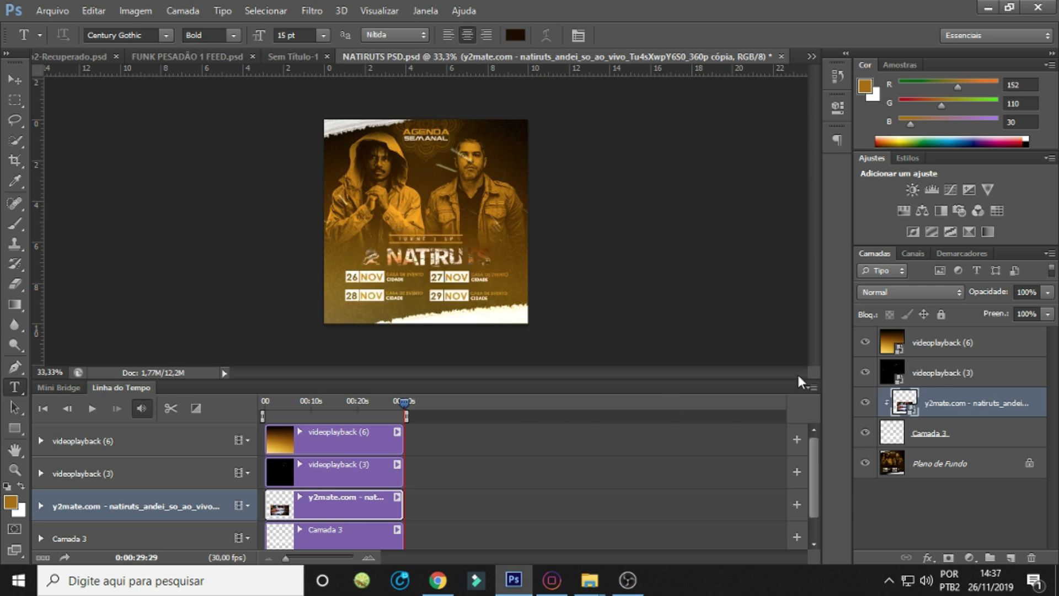
Preview the animation from the start and lower the y2mate layer's fill to 59%.
left_click(1049, 318)
left_click_drag(1038, 333, 1030, 333)
left_click(263, 399)
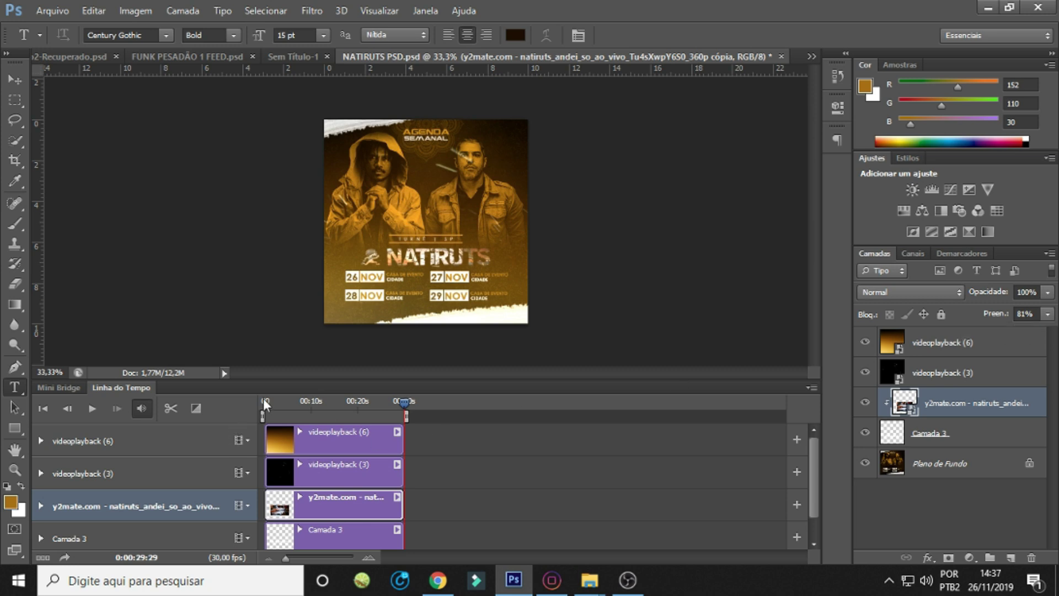
left_click(91, 409)
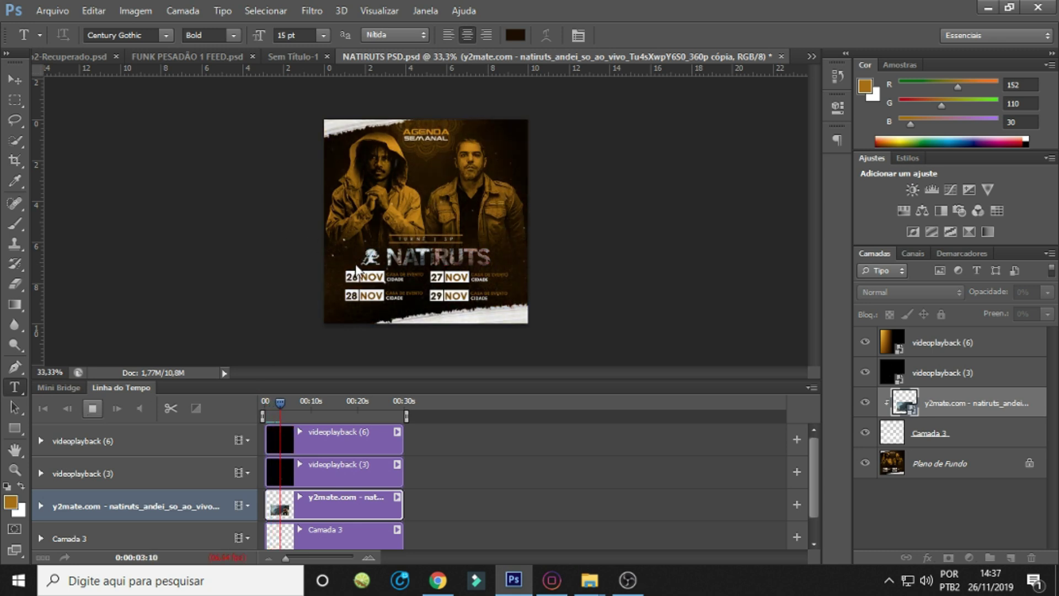
left_click(91, 408)
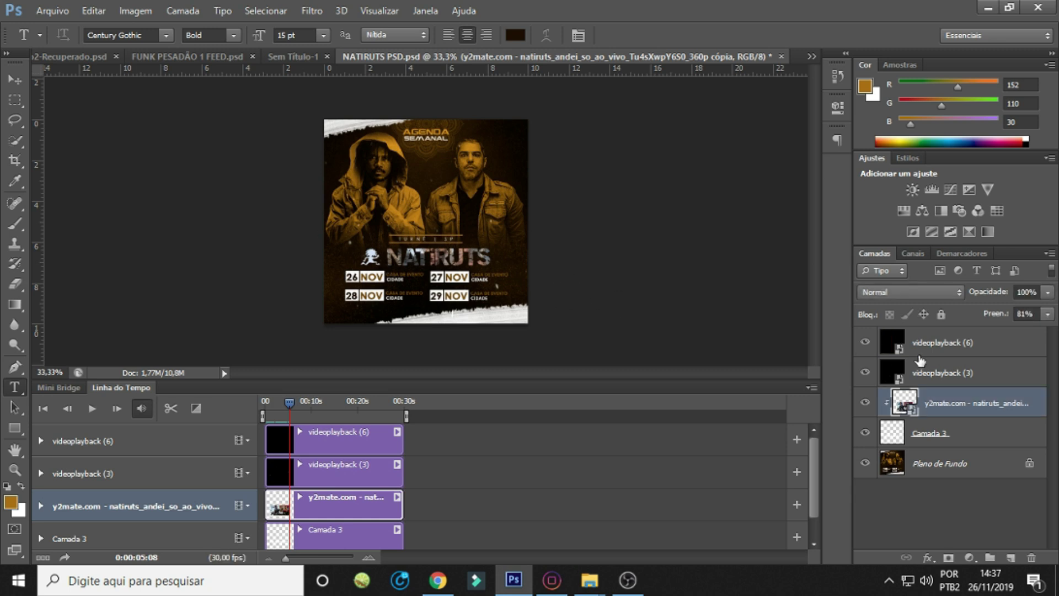
left_click(1047, 314)
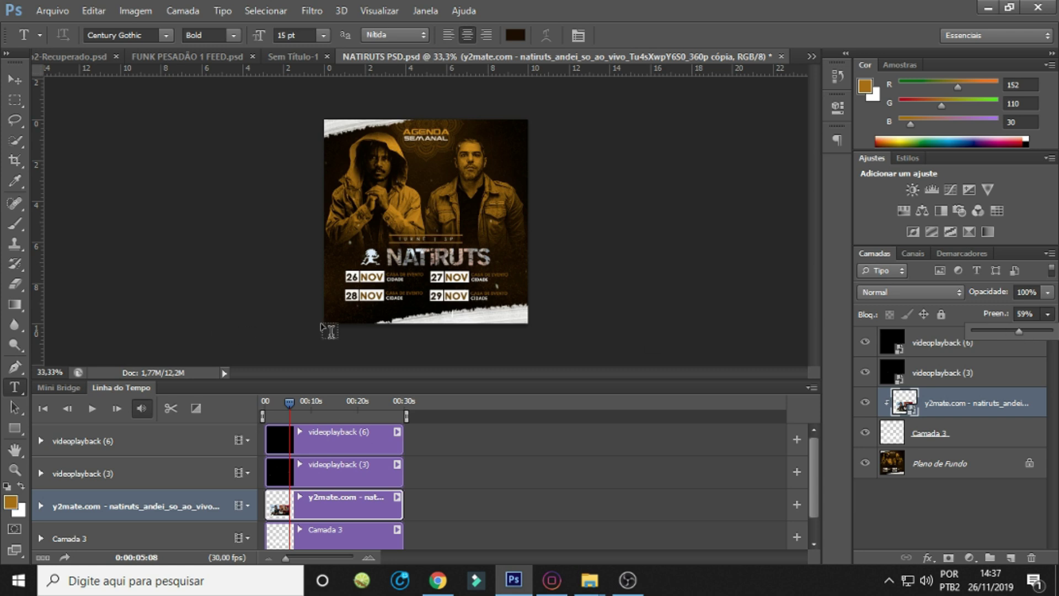
left_click_drag(291, 403, 264, 403)
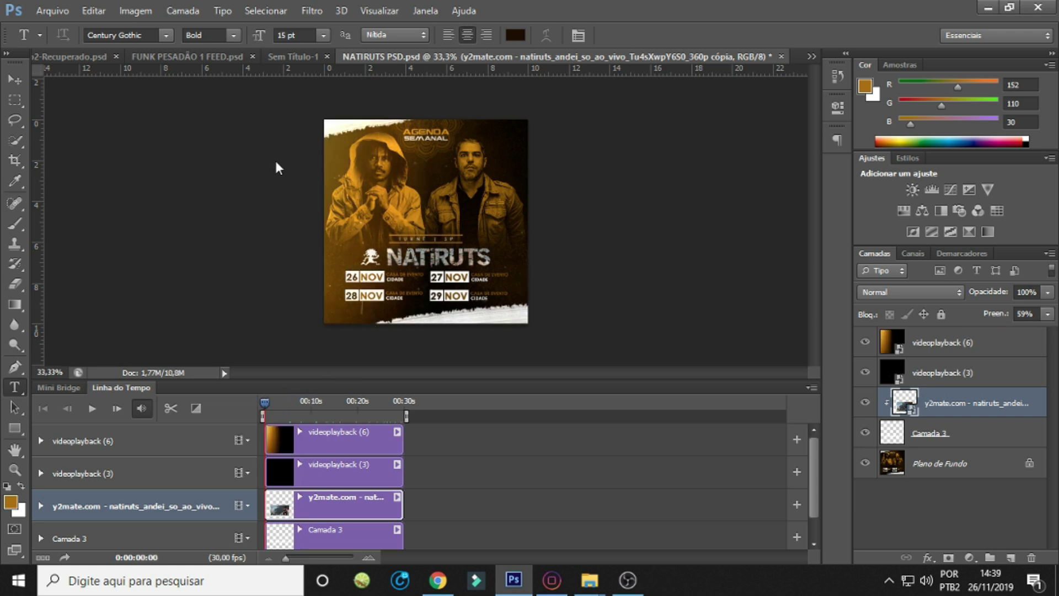
Render the animation as the H.264 video NATIRUTS PSD1.mp4 at 787 × 787, 30 fps.
left_click(45, 11)
mouse_move(64, 300)
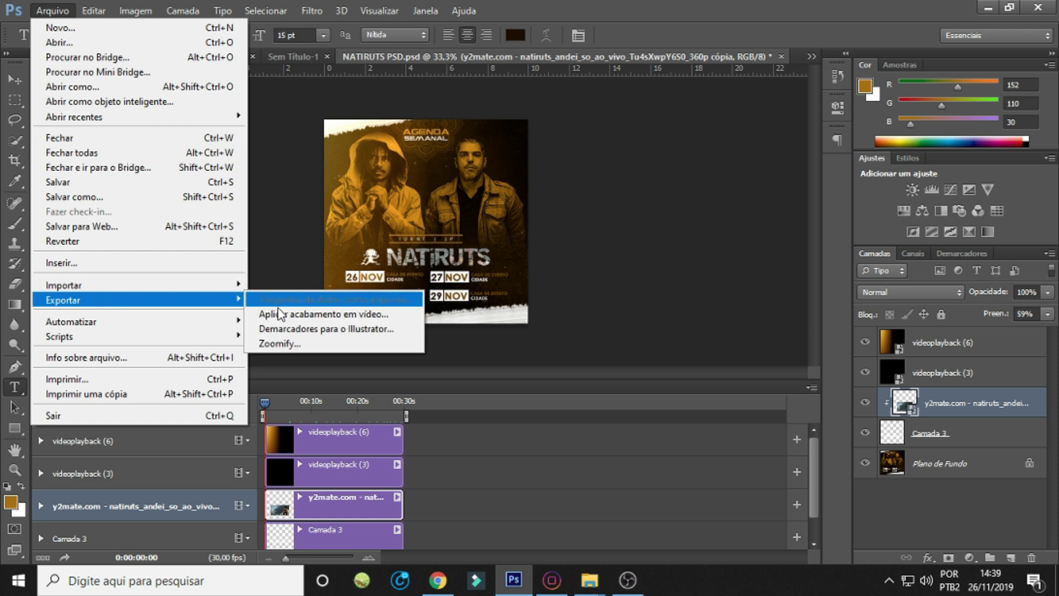
left_click(279, 314)
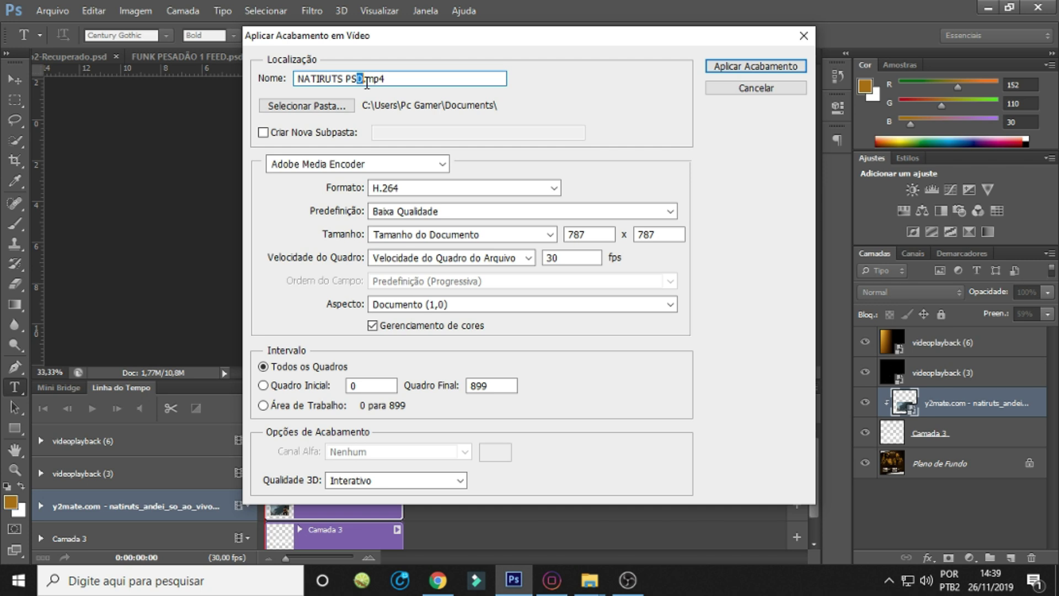
left_click(774, 67)
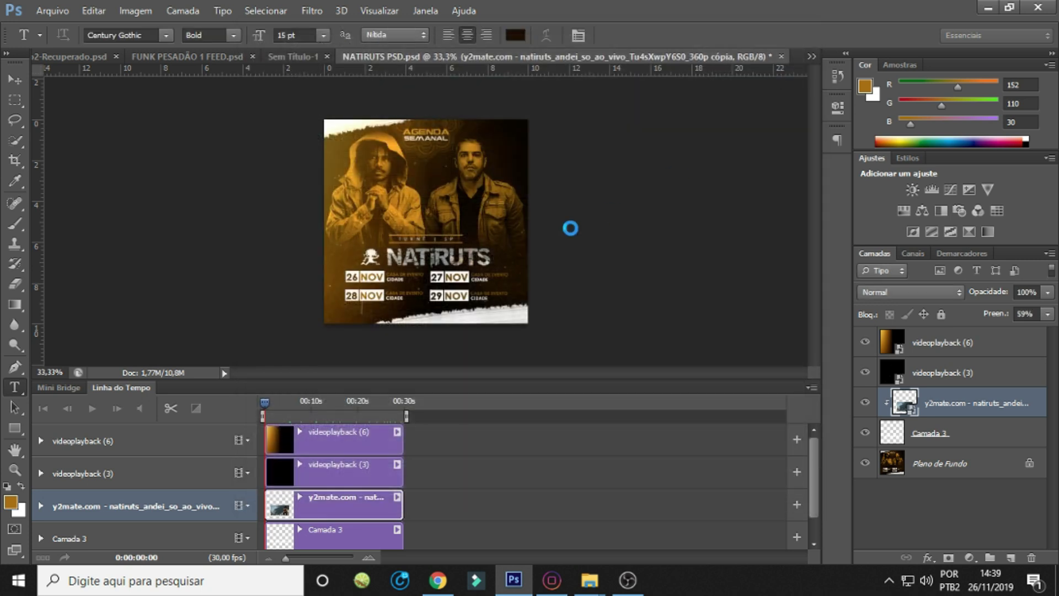